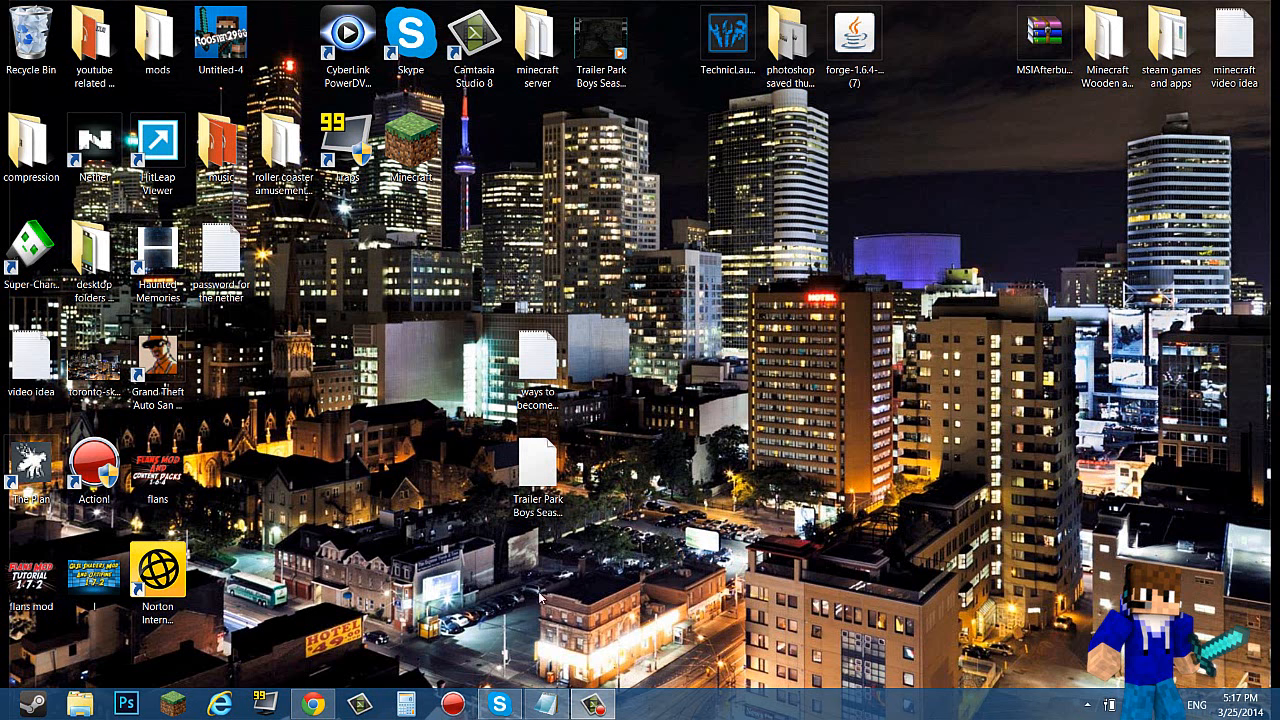
Review the three link tabs, then download the Forge 1.7.2 installer and keep the file
left_click(312, 704)
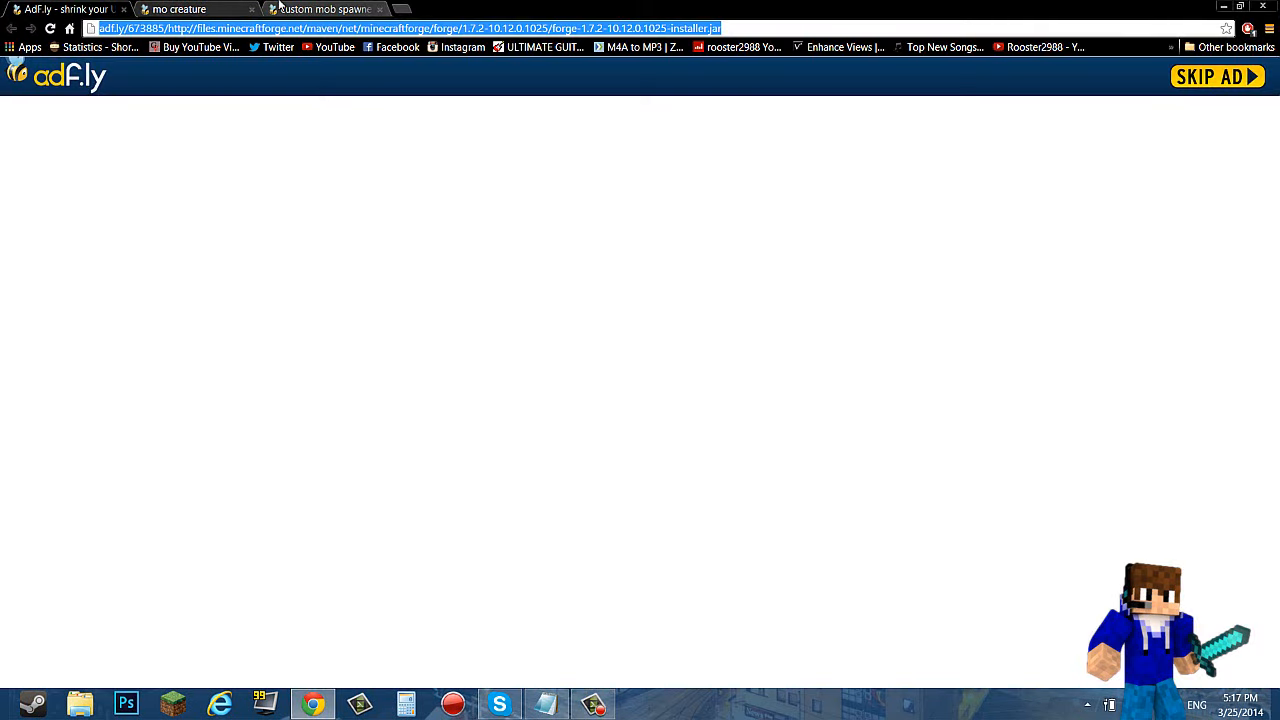
left_click(198, 9)
left_click(320, 9)
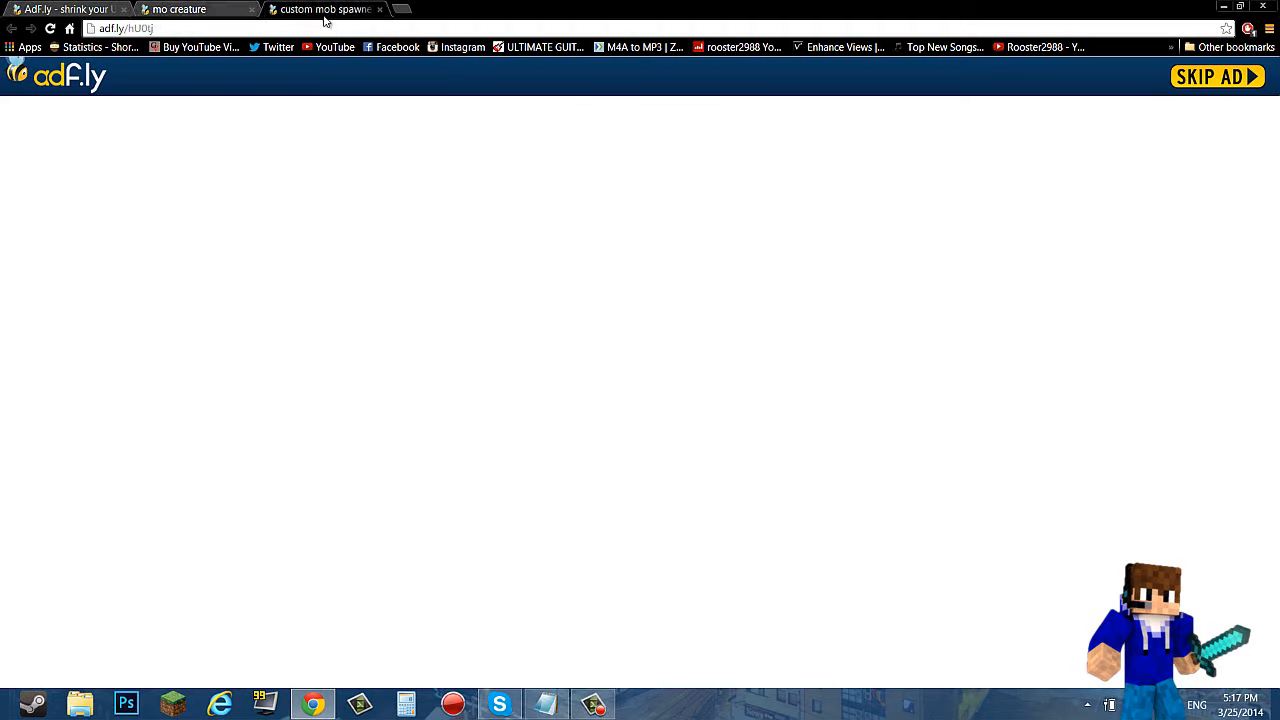
left_click(240, 28)
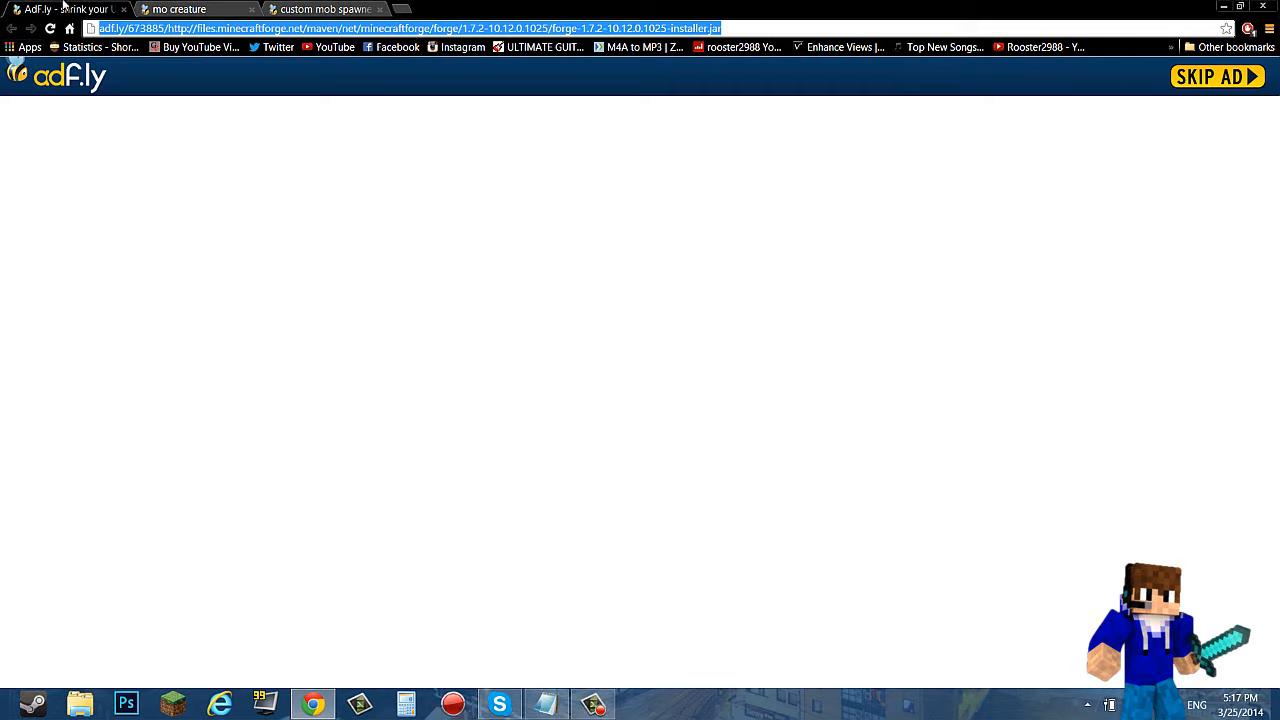
key("Return")
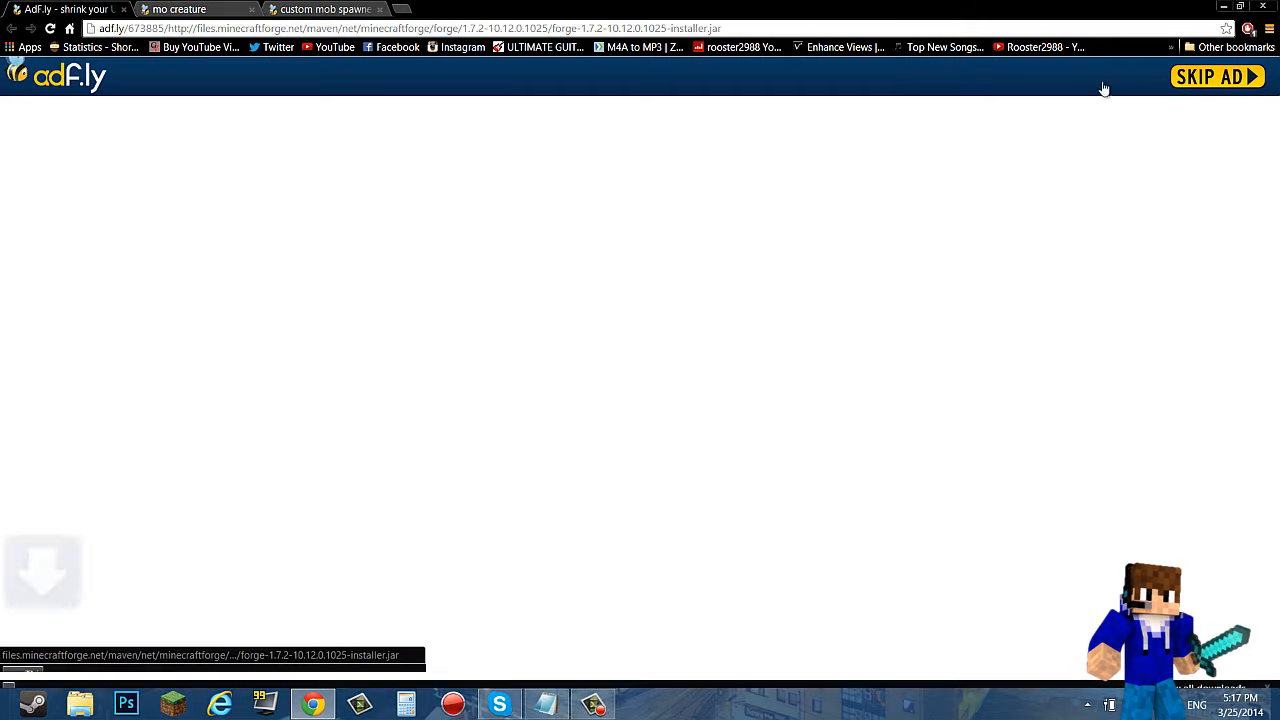
left_click(268, 671)
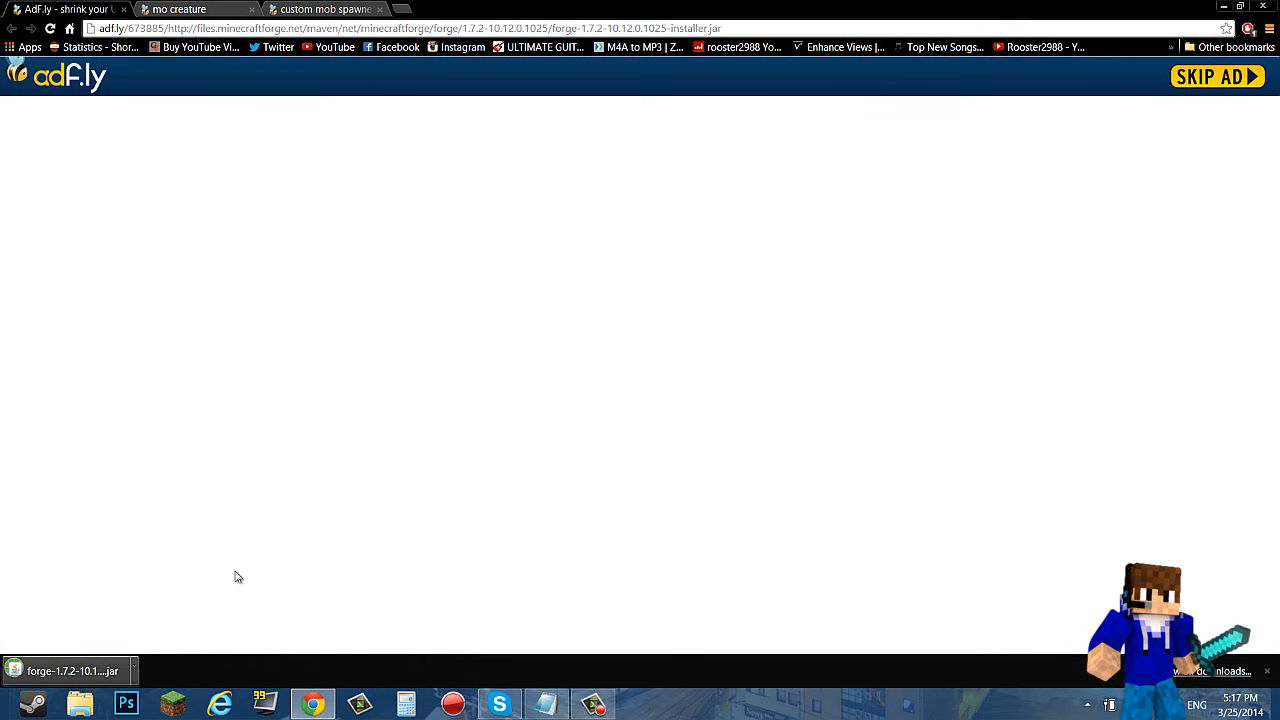
Skip the MediaFire ads and download mo creature.zip and the custom mob spawner 1.7 zip, reloading once
left_click(1218, 77)
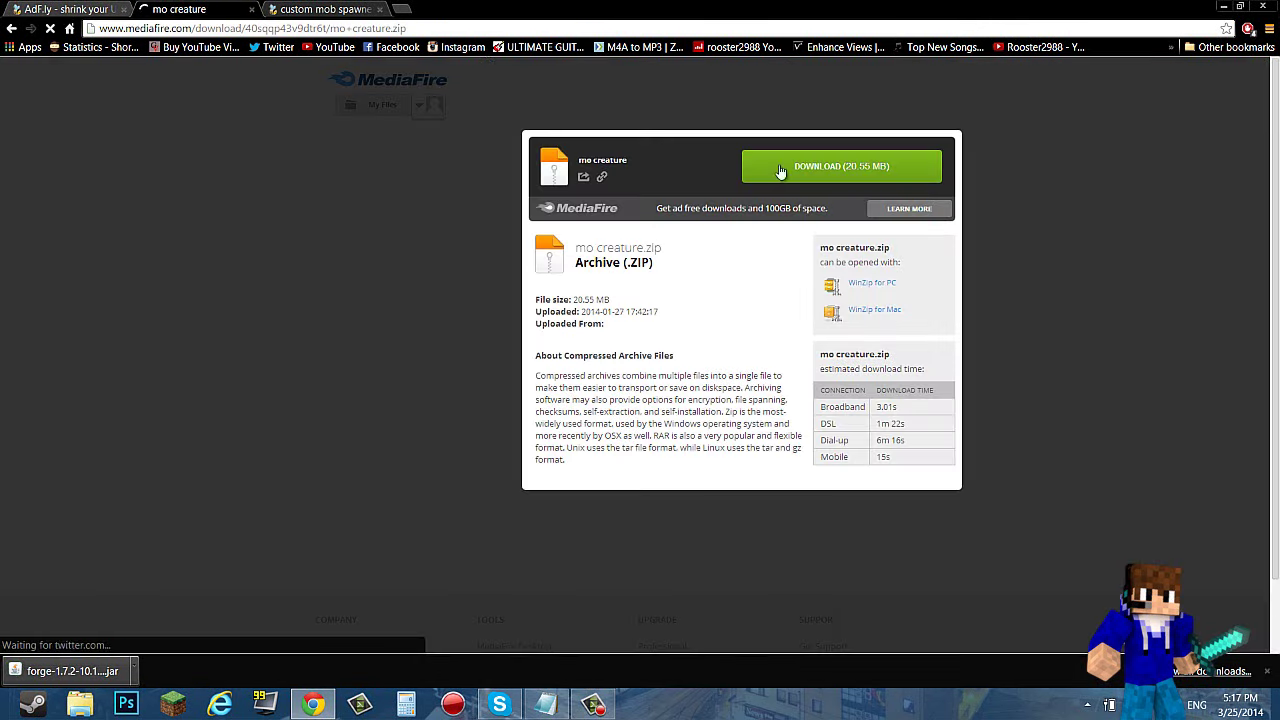
left_click(781, 171)
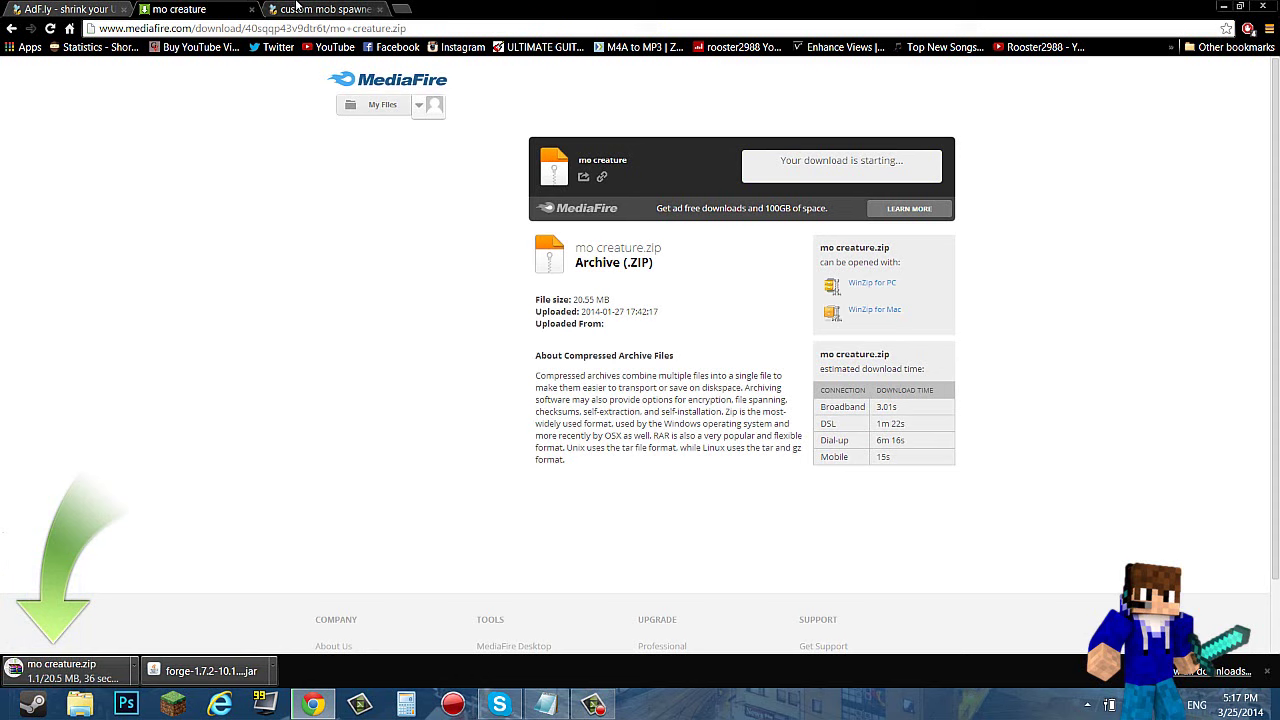
left_click(320, 9)
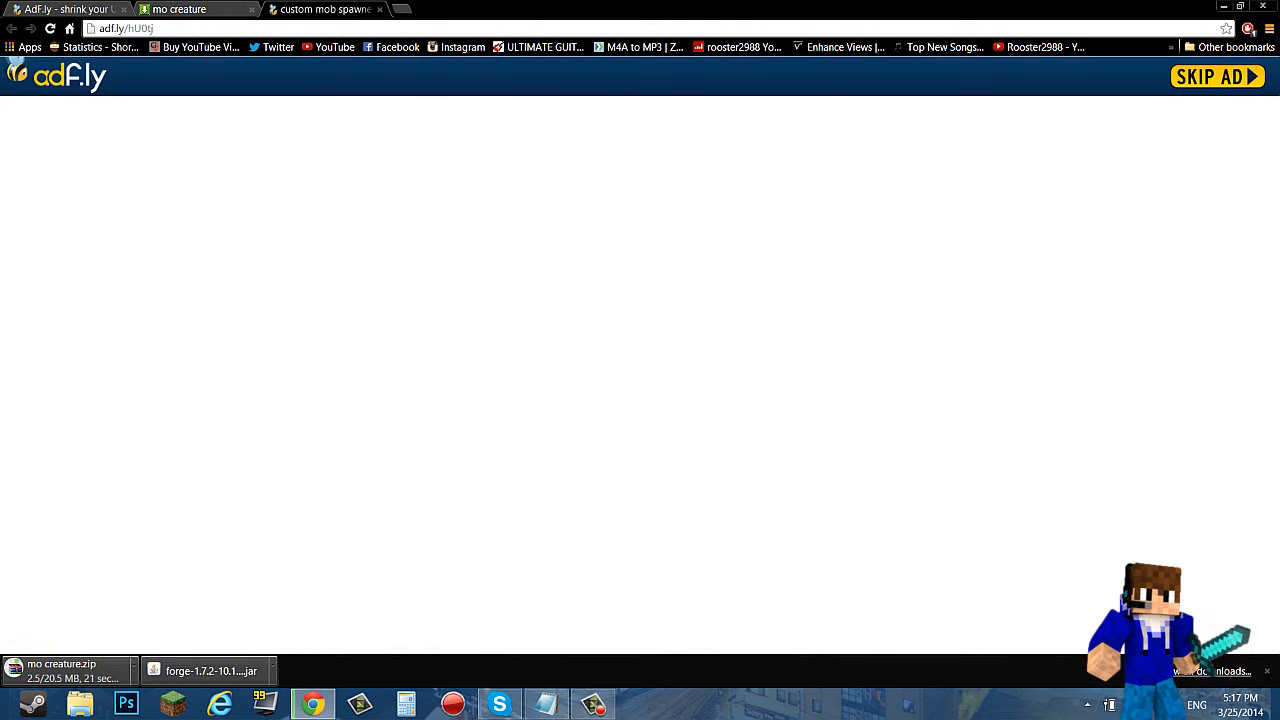
left_click(1213, 84)
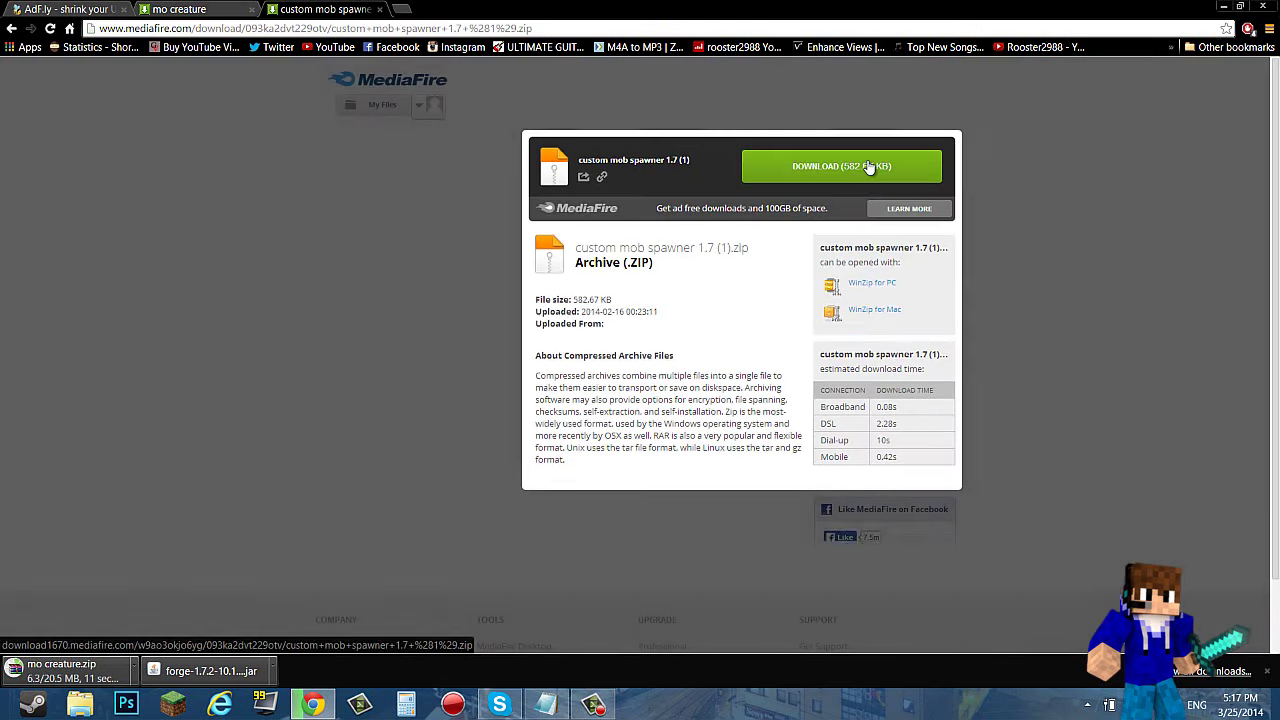
left_click(868, 165)
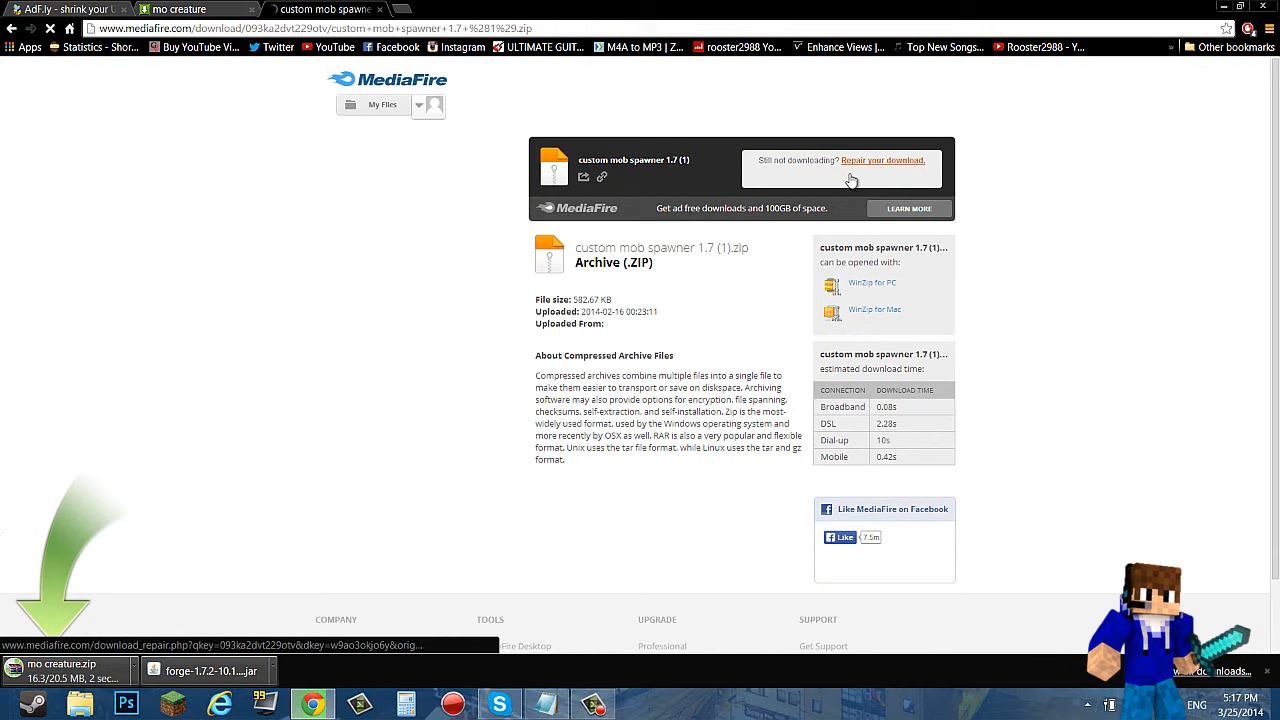
left_click(50, 28)
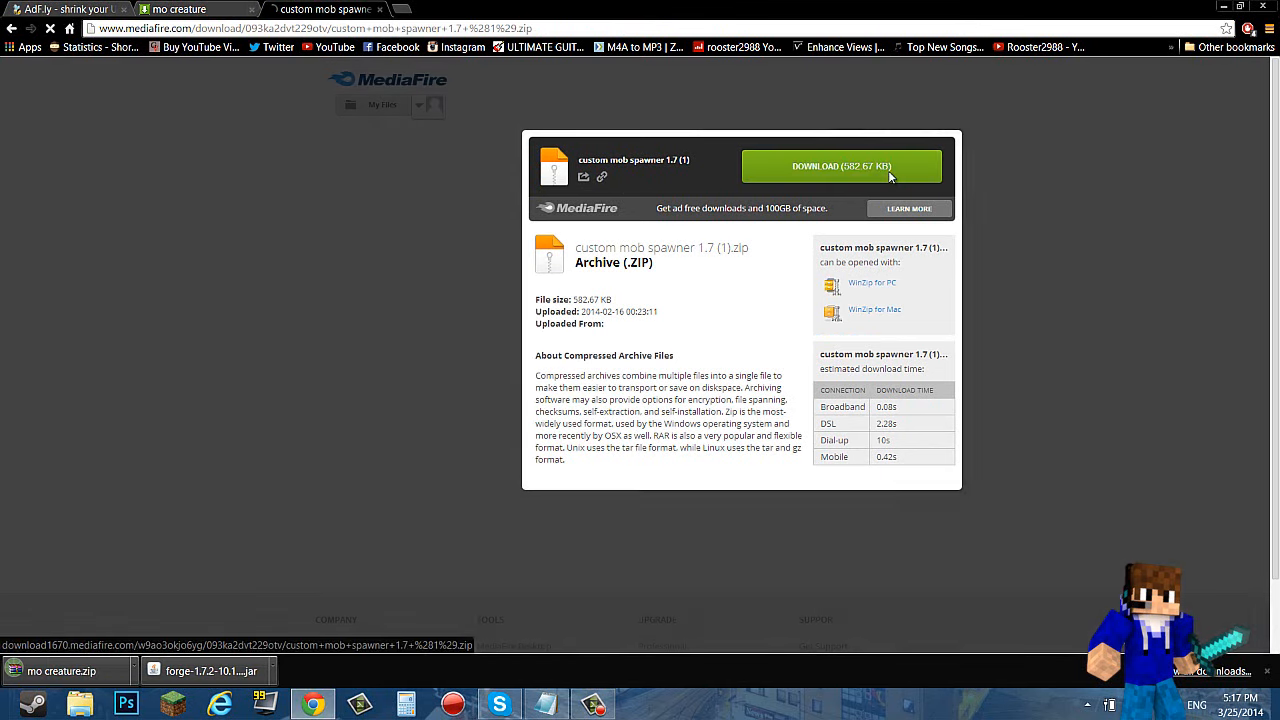
left_click(888, 170)
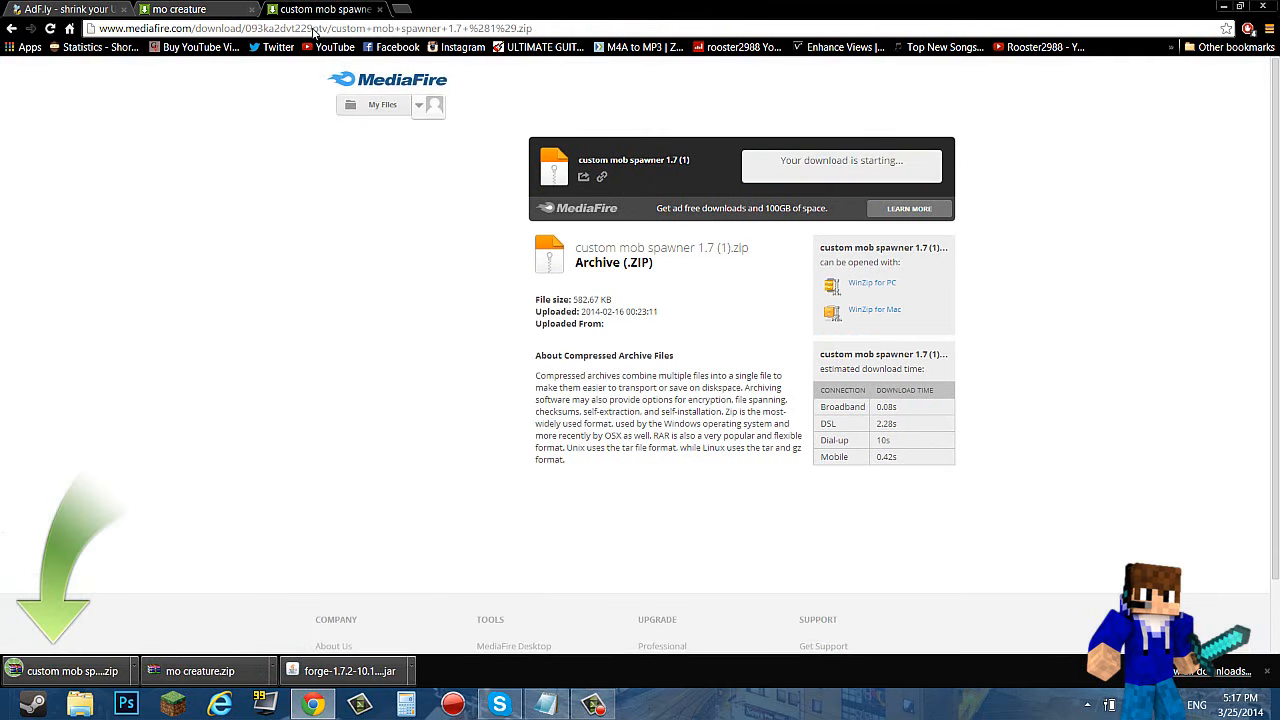
Close all three browser tabs to return to the desktop
left_click(380, 9)
left_click(252, 9)
left_click(124, 9)
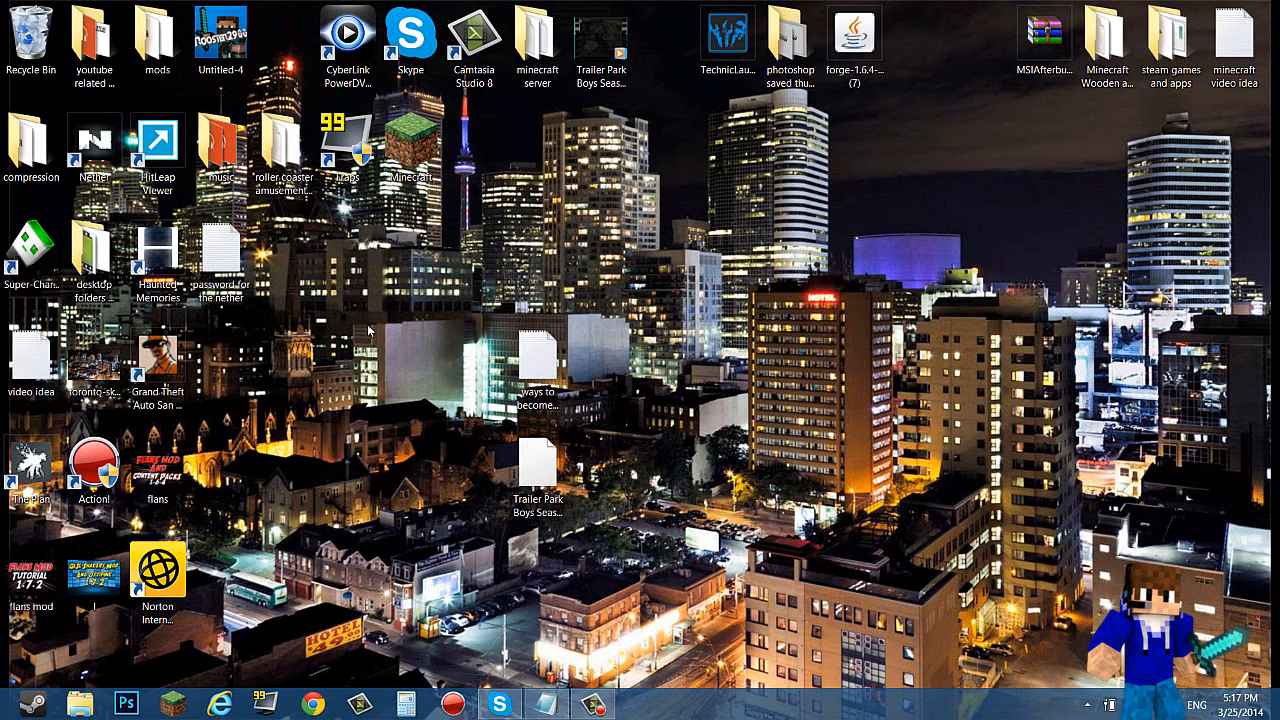
From Chrome's Downloads list, drag custom mob spawner 1.7 (1).zip, mo creature.zip and the Forge installer onto the desktop
left_click(313, 704)
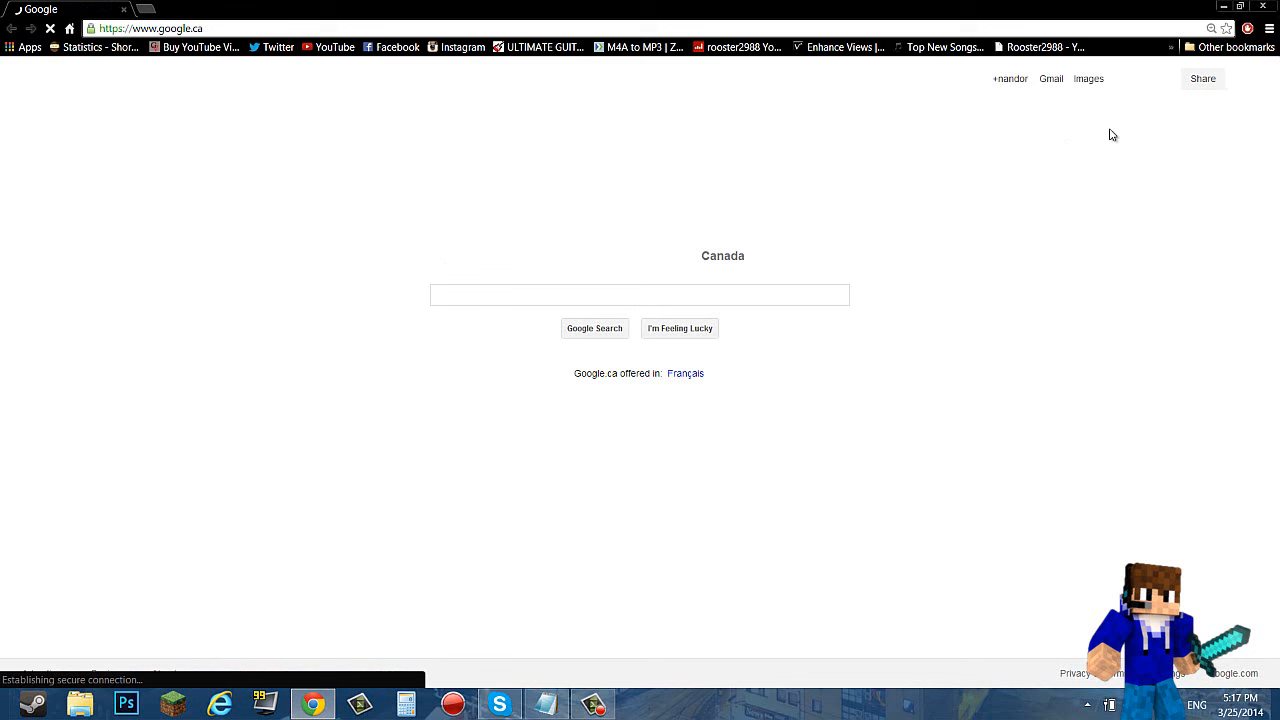
left_click(1268, 28)
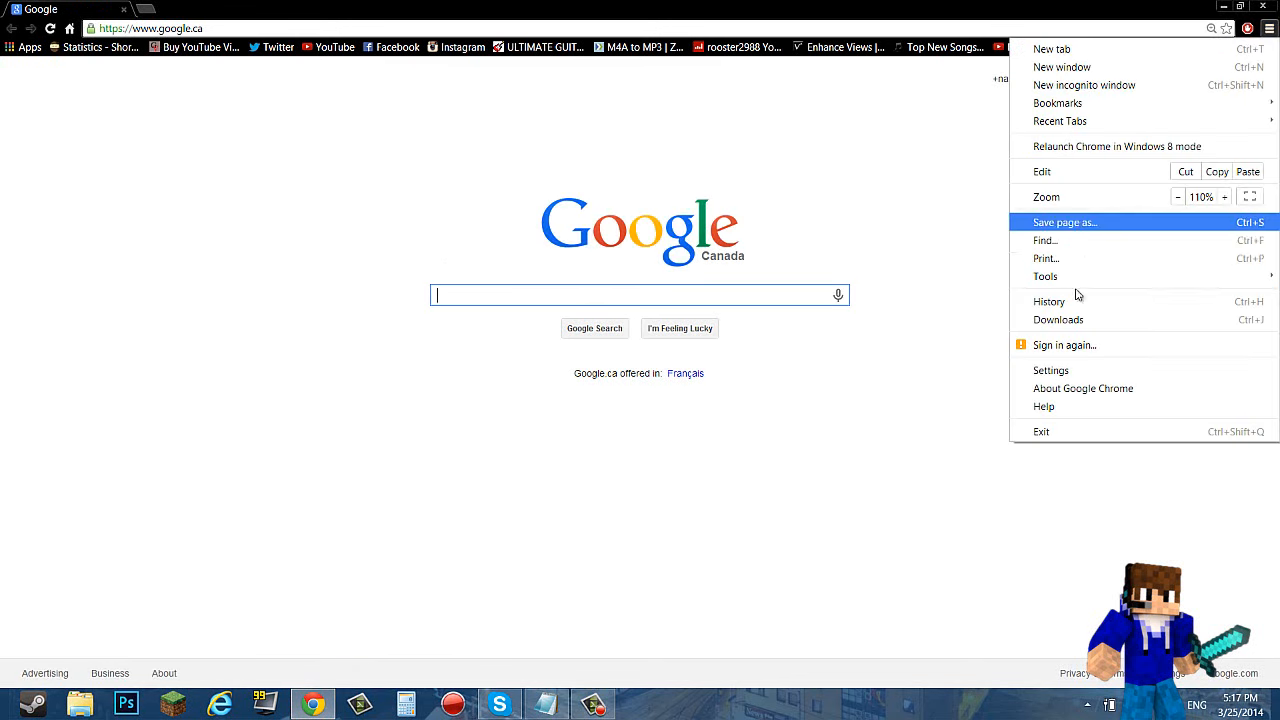
left_click(1058, 319)
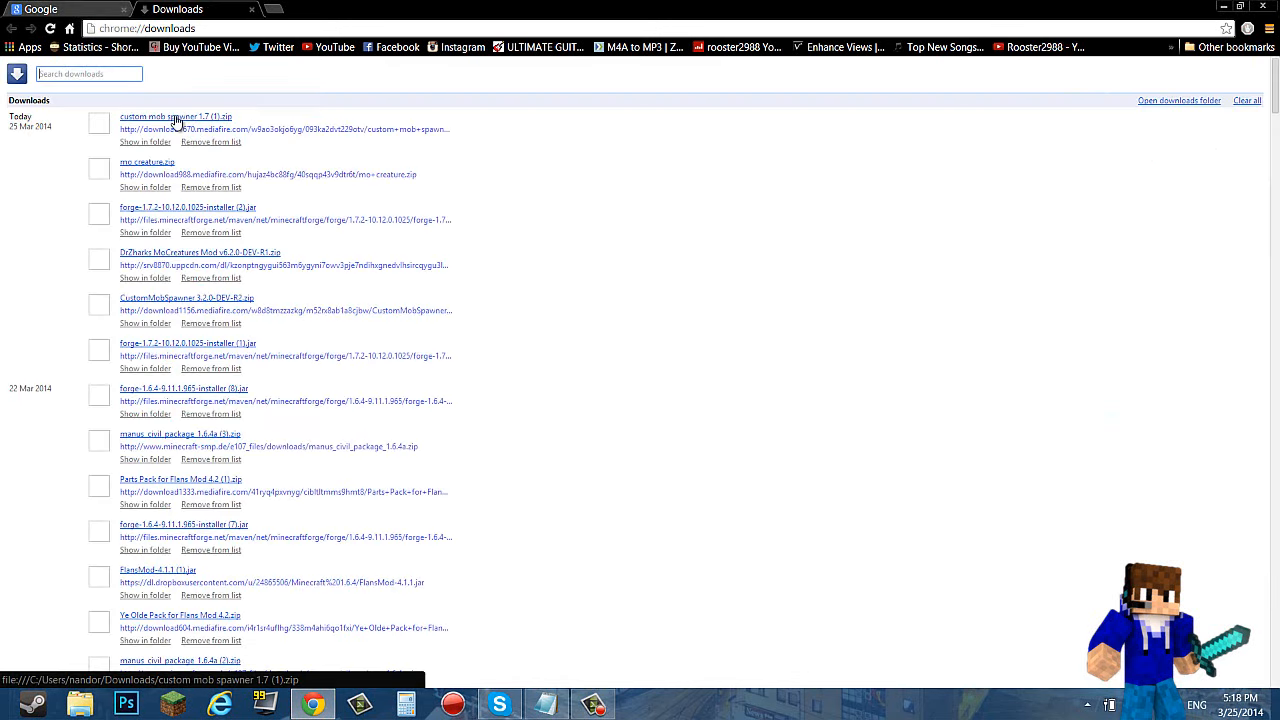
mouse_move(175, 120)
left_mouse_down()
mouse_move(1005, 518)
mouse_move(961, 406)
left_mouse_up()
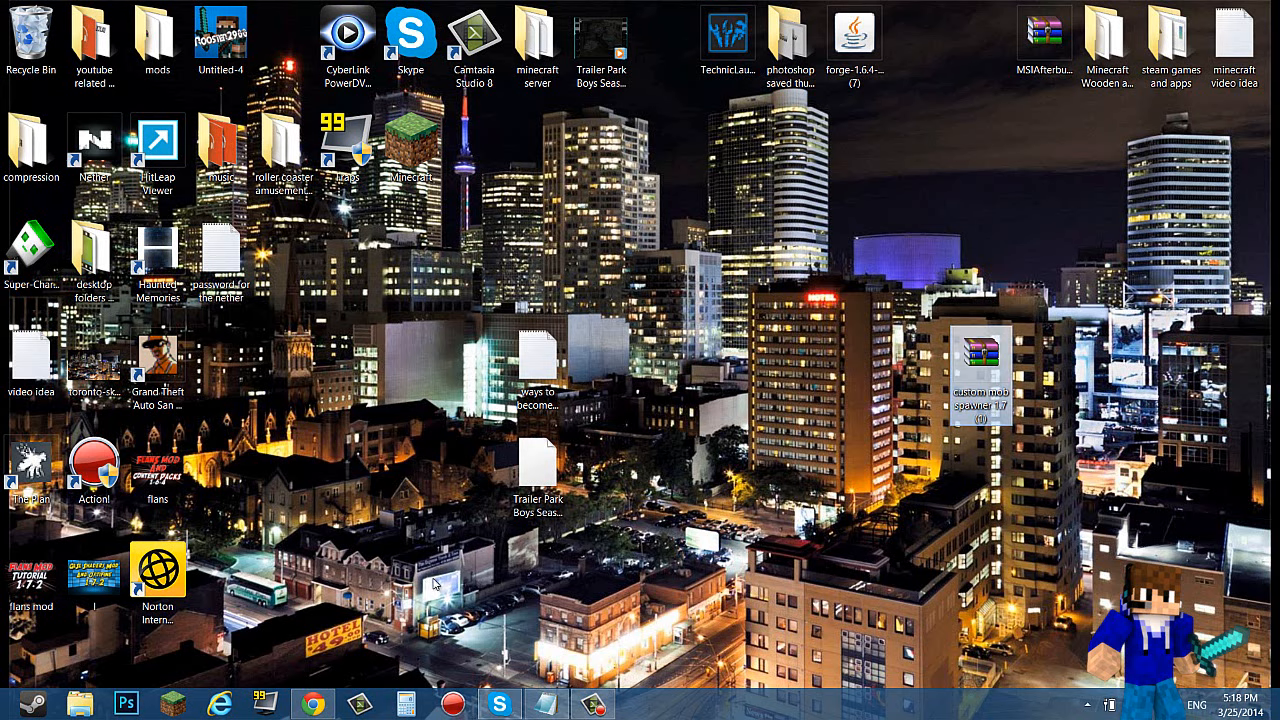
left_click(314, 705)
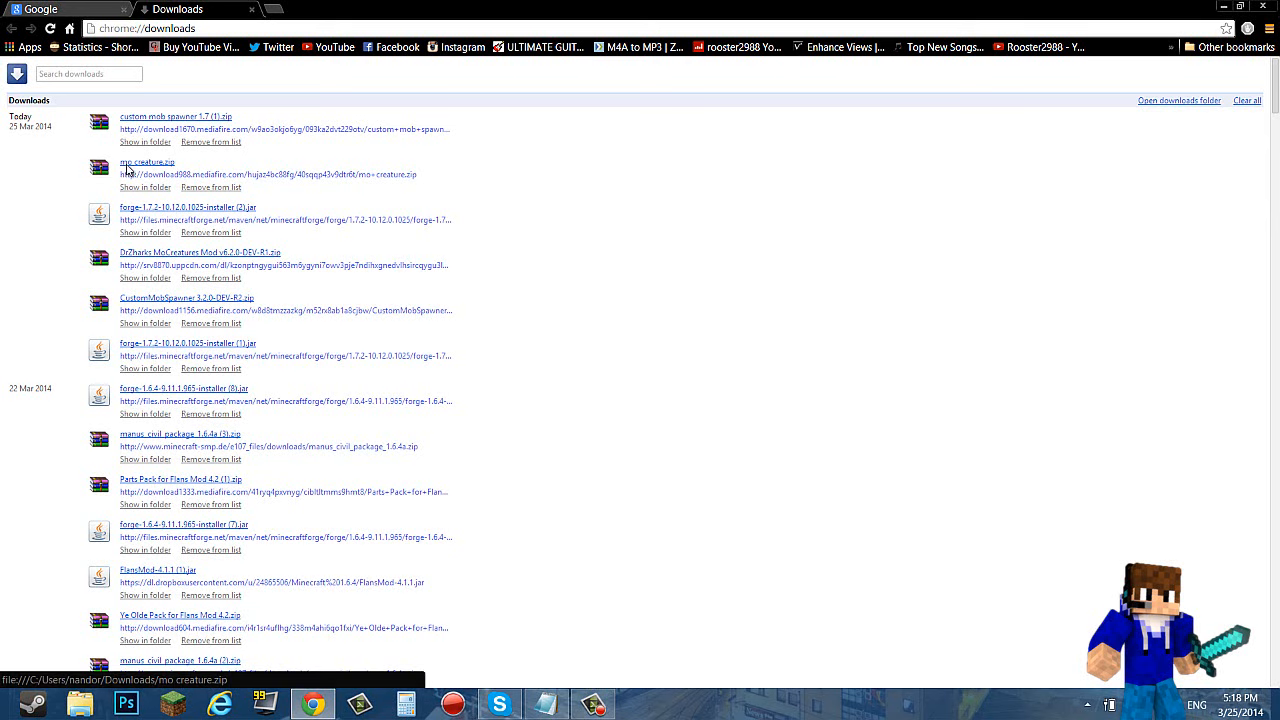
left_click_drag(147, 162, 1108, 255)
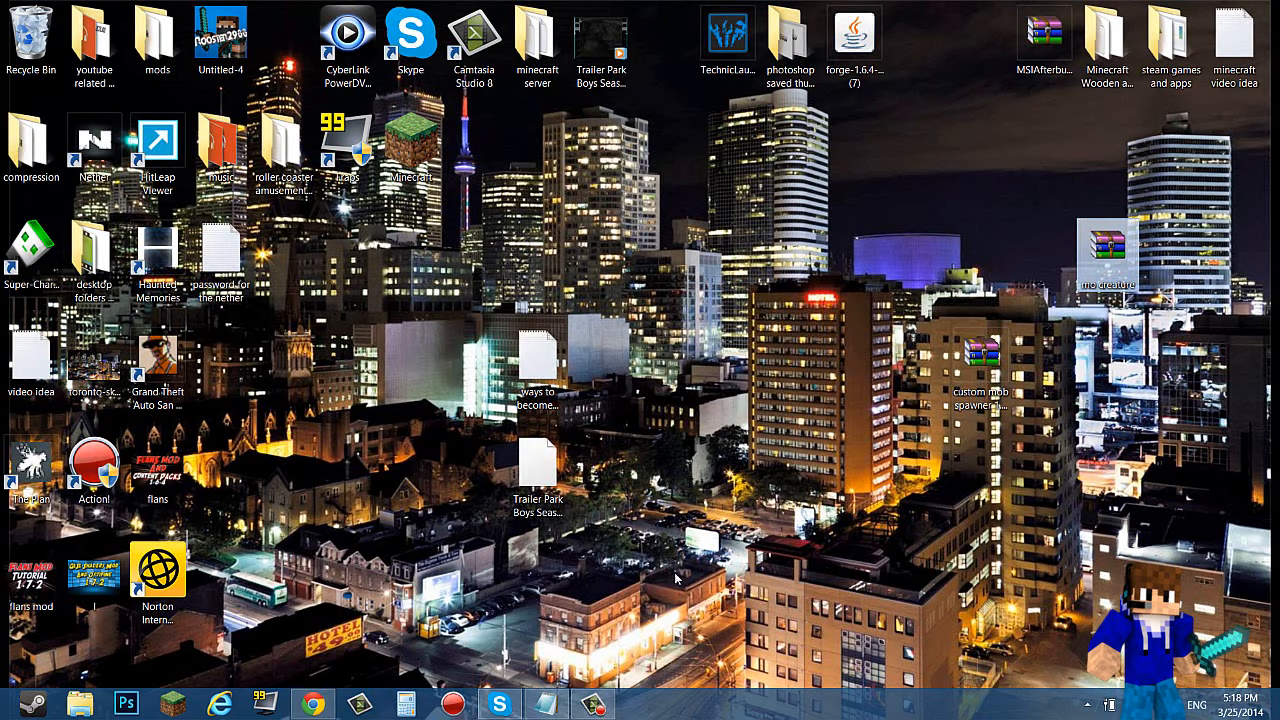
left_click(312, 705)
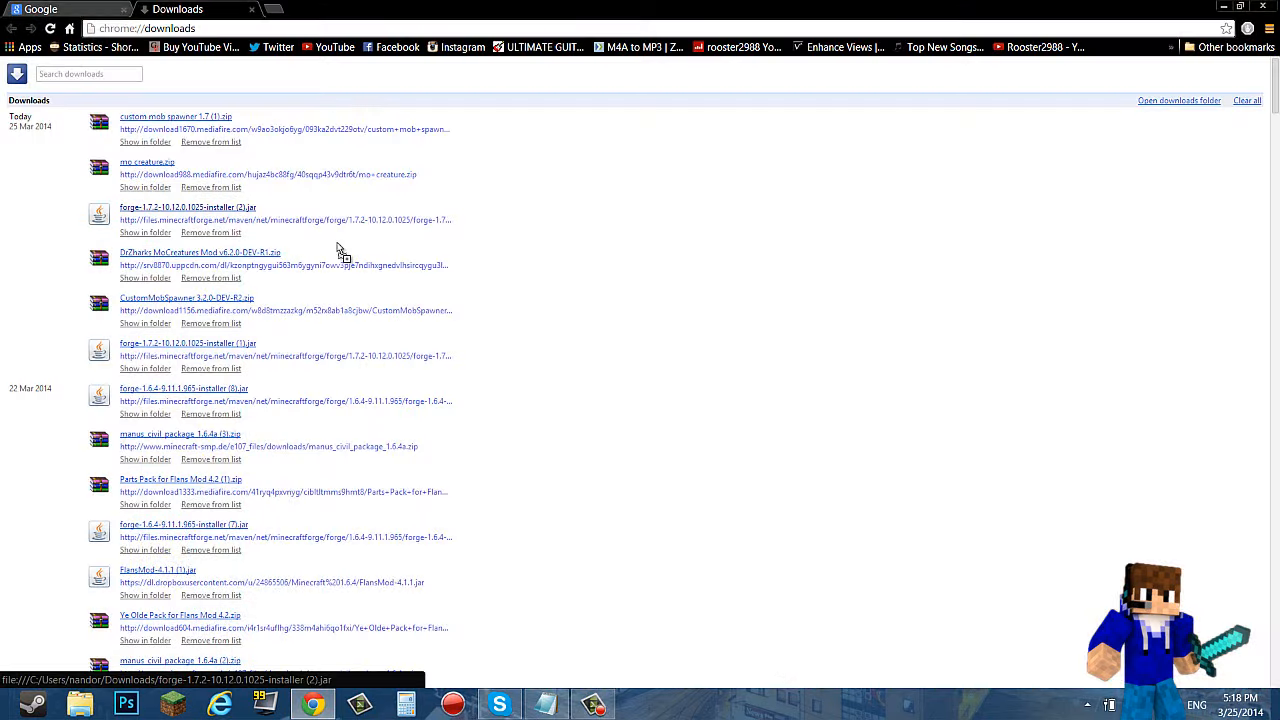
mouse_move(158, 569)
left_mouse_down()
mouse_move(1055, 305)
mouse_move(1044, 360)
left_mouse_up()
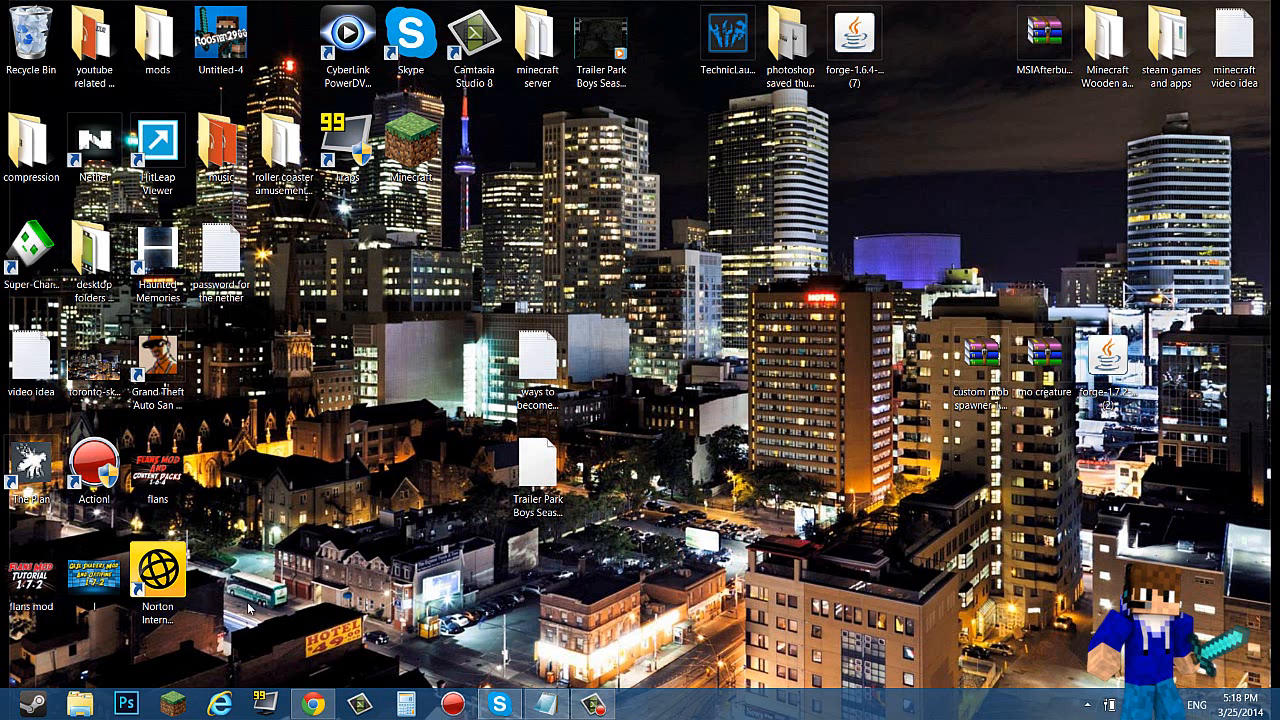
Start the Minecraft Launcher and look over the existing profiles without changing them
left_click(173, 704)
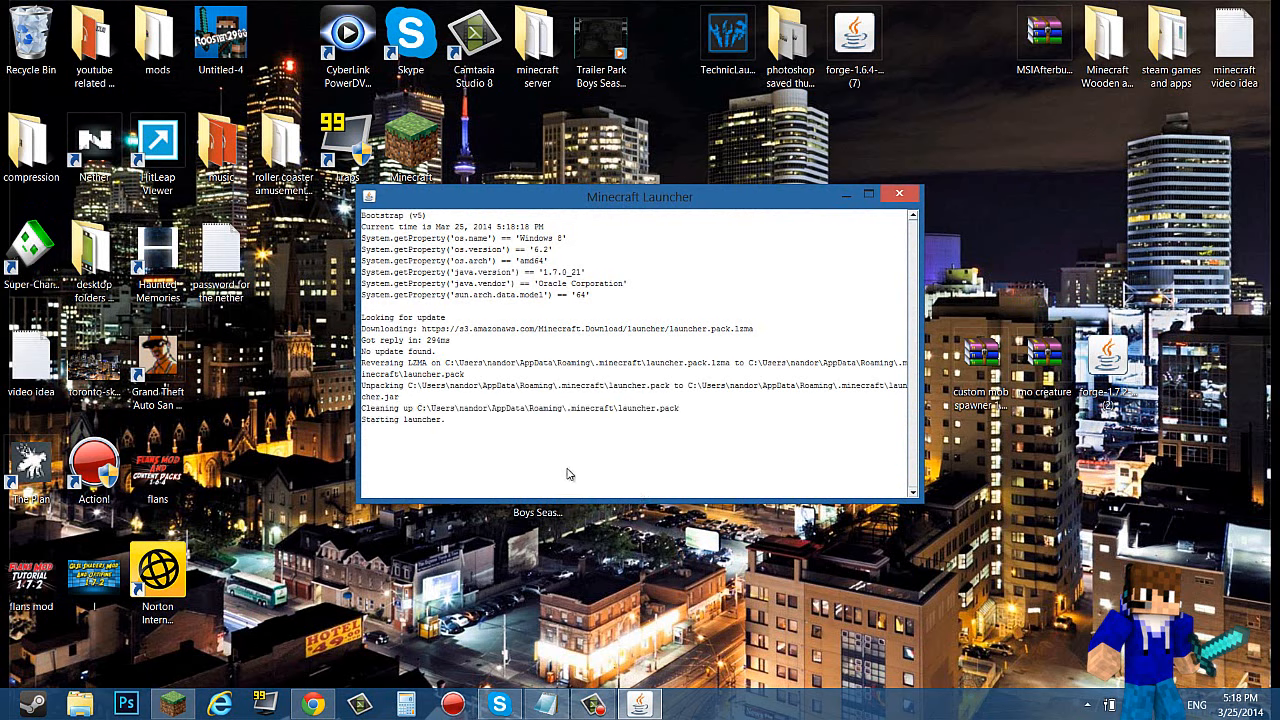
left_click(440, 534)
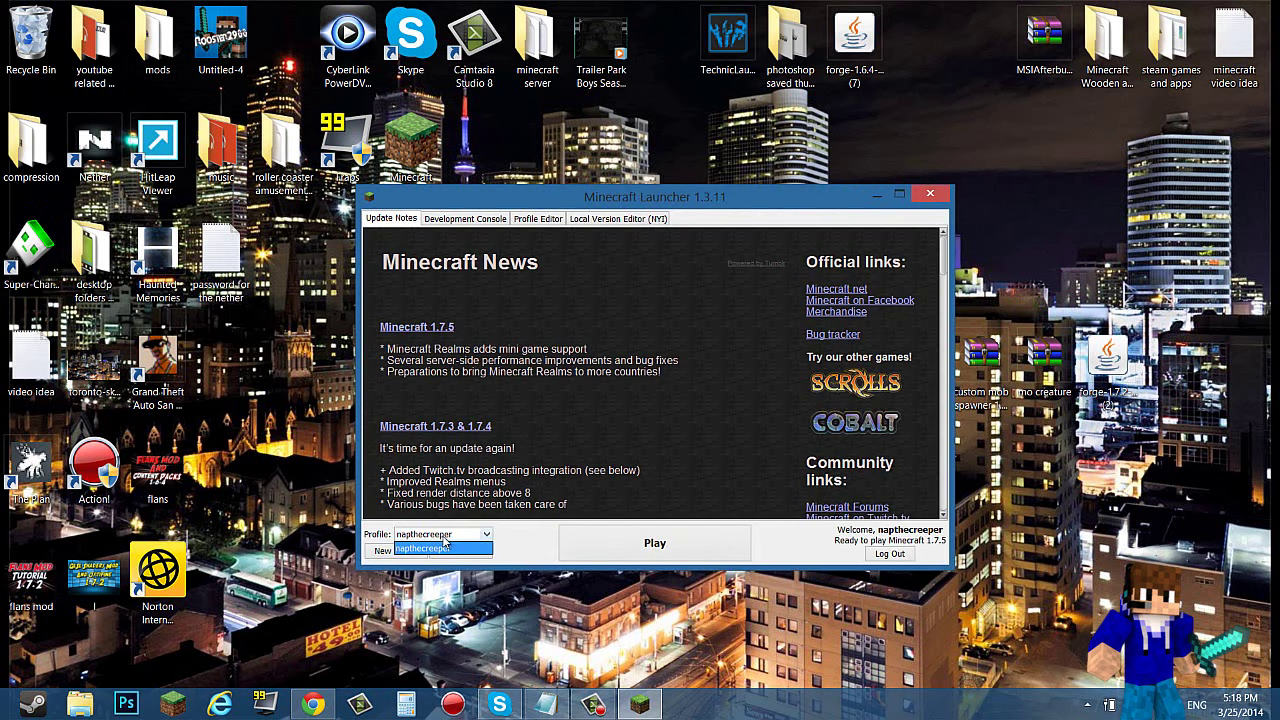
left_click(440, 547)
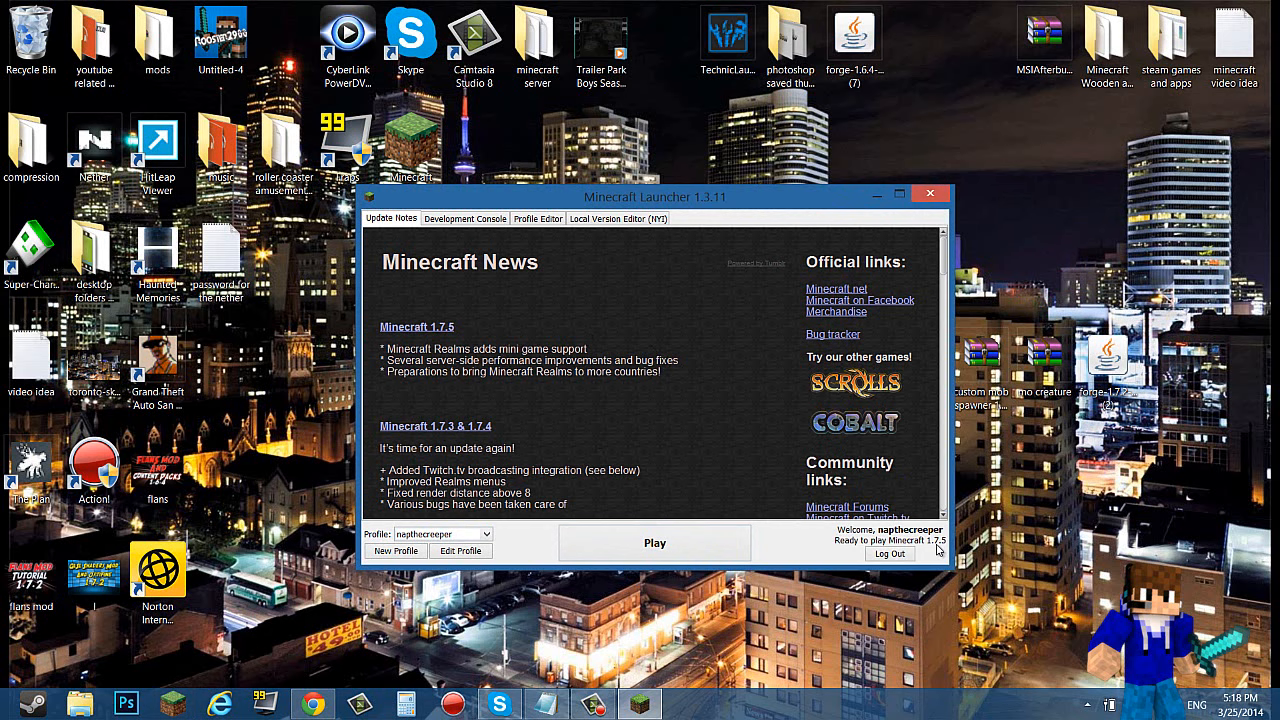
left_click(418, 533)
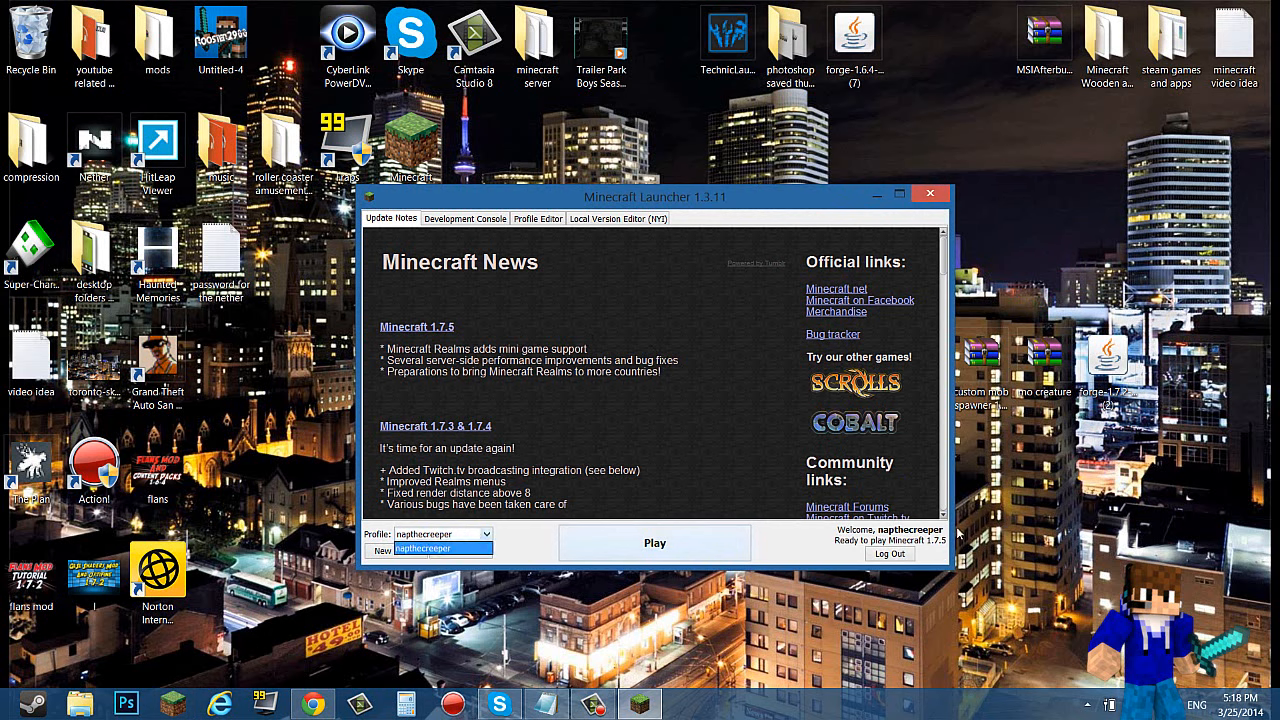
left_click(445, 534)
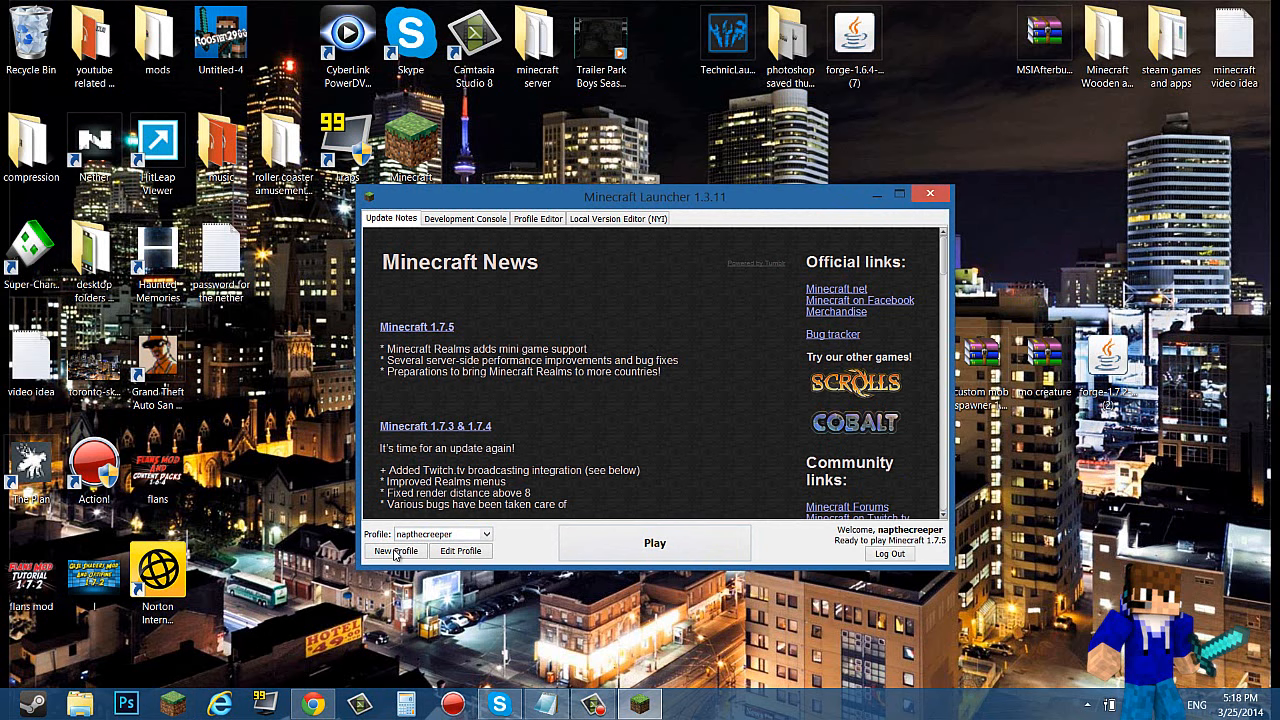
Create a new profile set to release 1.7.2, save it and play to reach the title menu
left_click(396, 552)
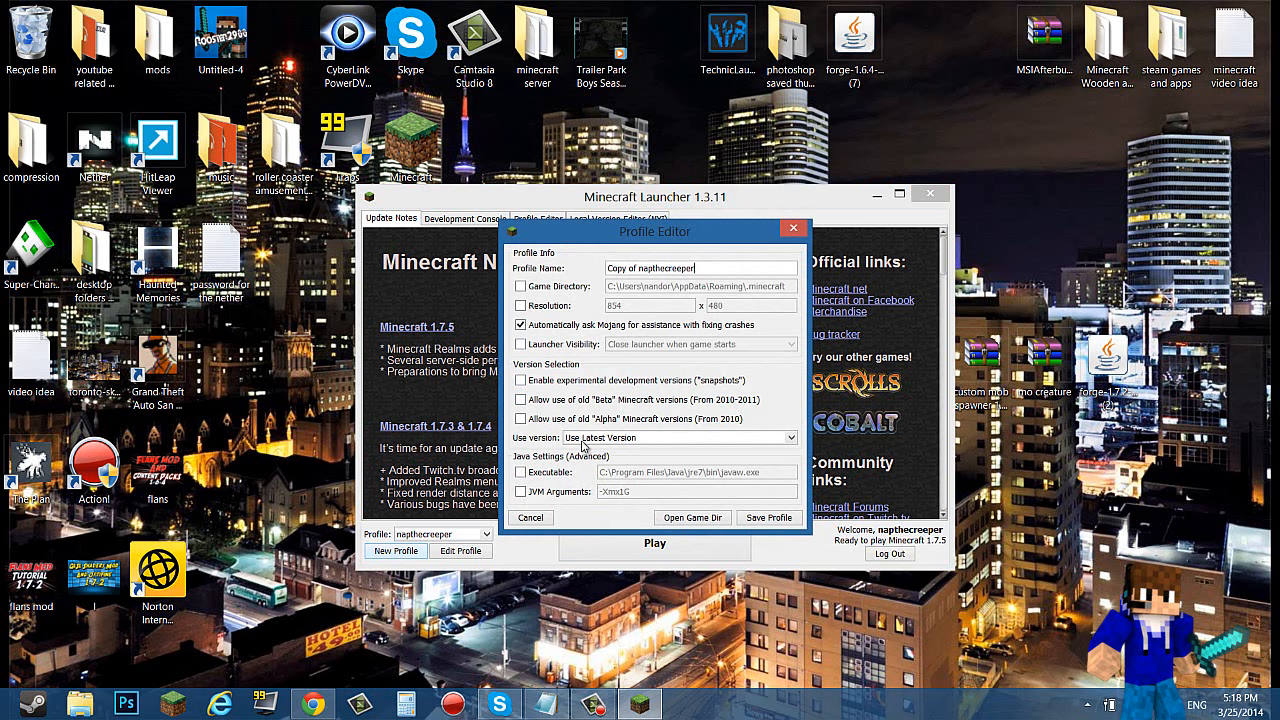
left_click(585, 440)
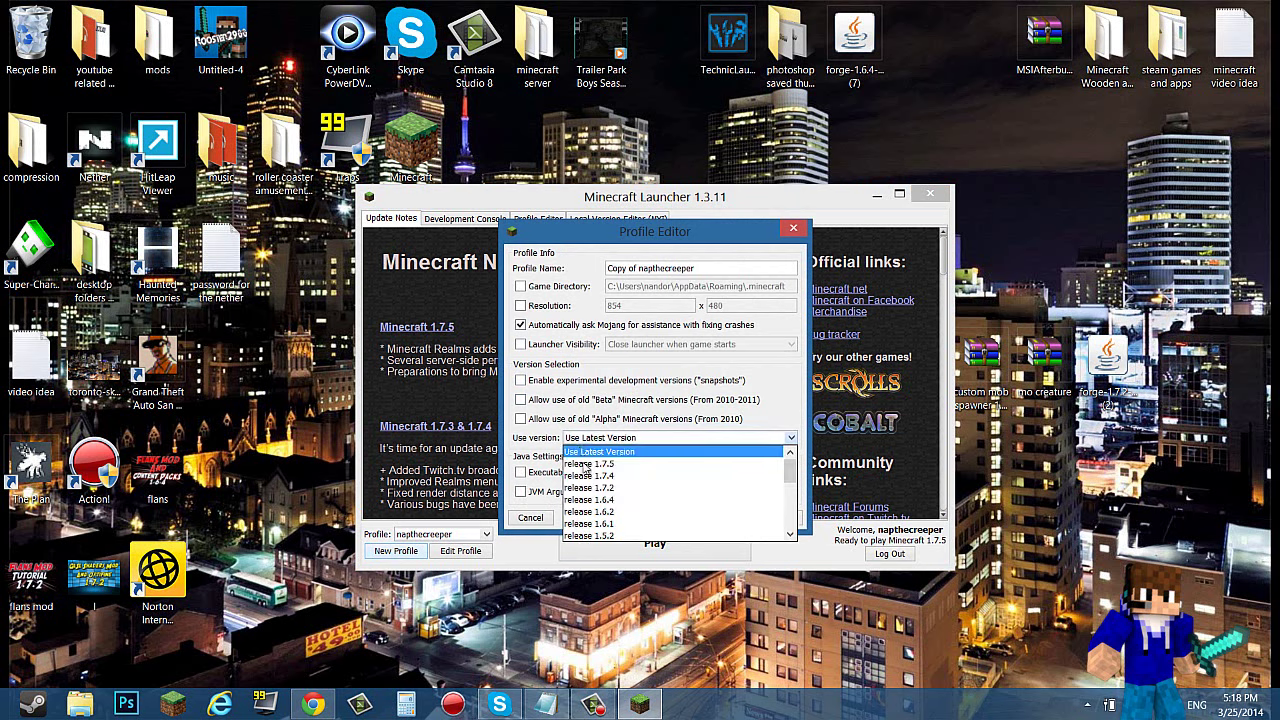
left_click(604, 489)
left_click(766, 517)
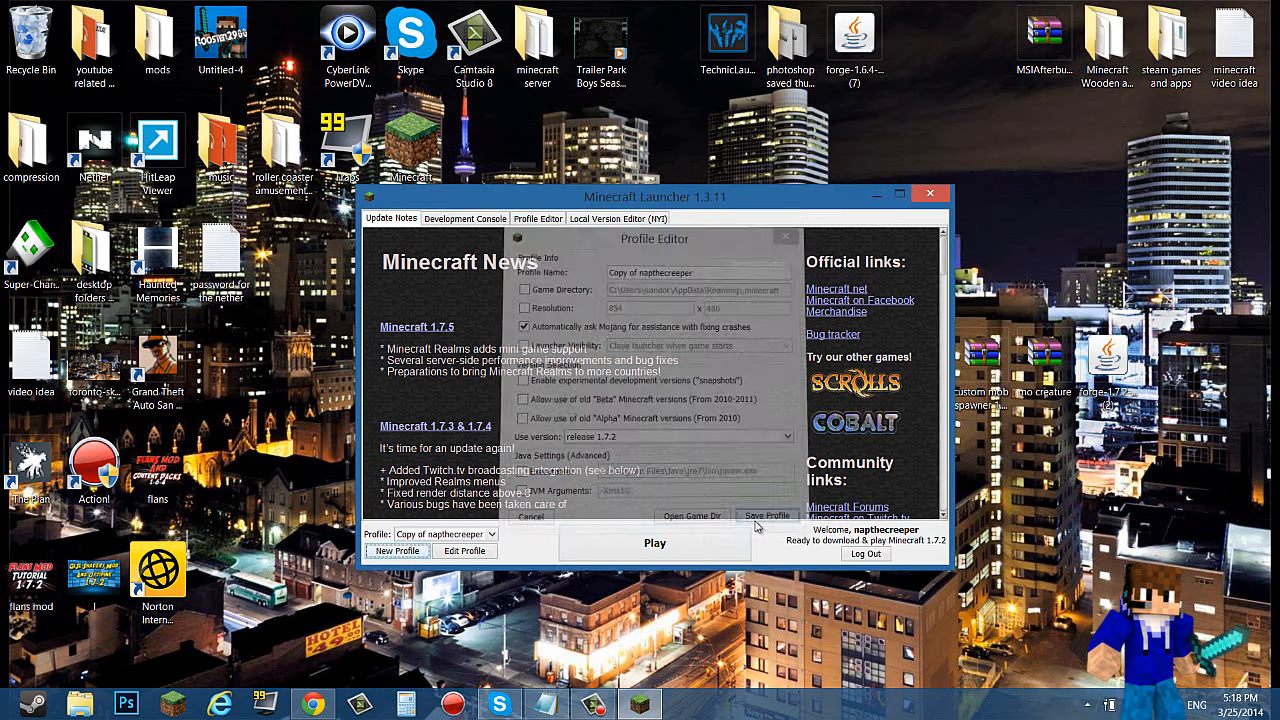
left_click(655, 543)
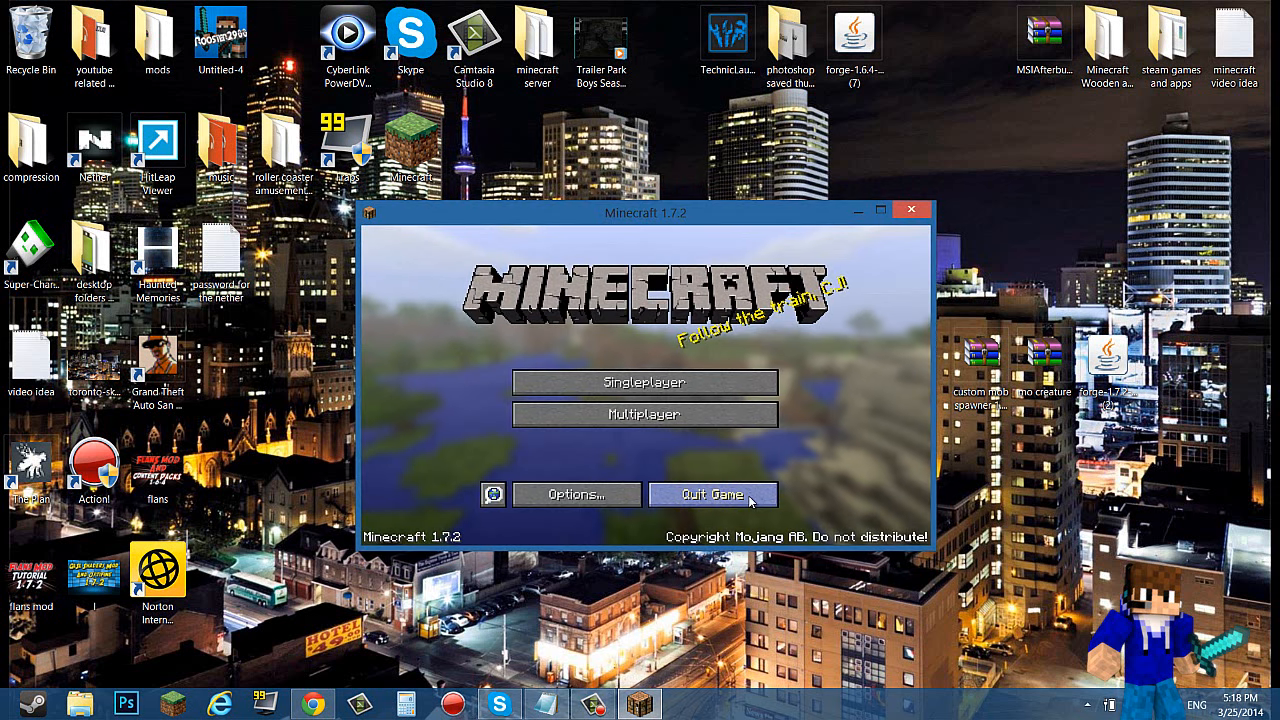
Quit Minecraft, install the Forge client from the installer, then drag the installer to the Recycle Bin
left_click(750, 499)
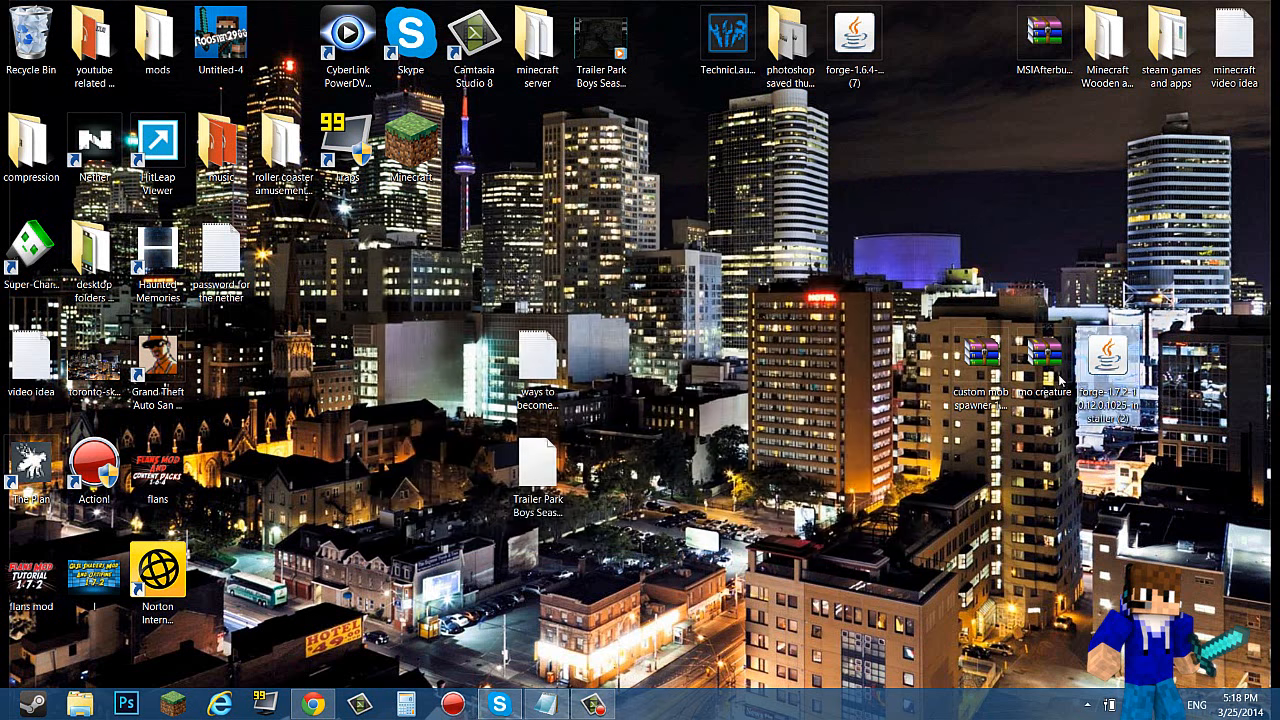
double_click(1108, 370)
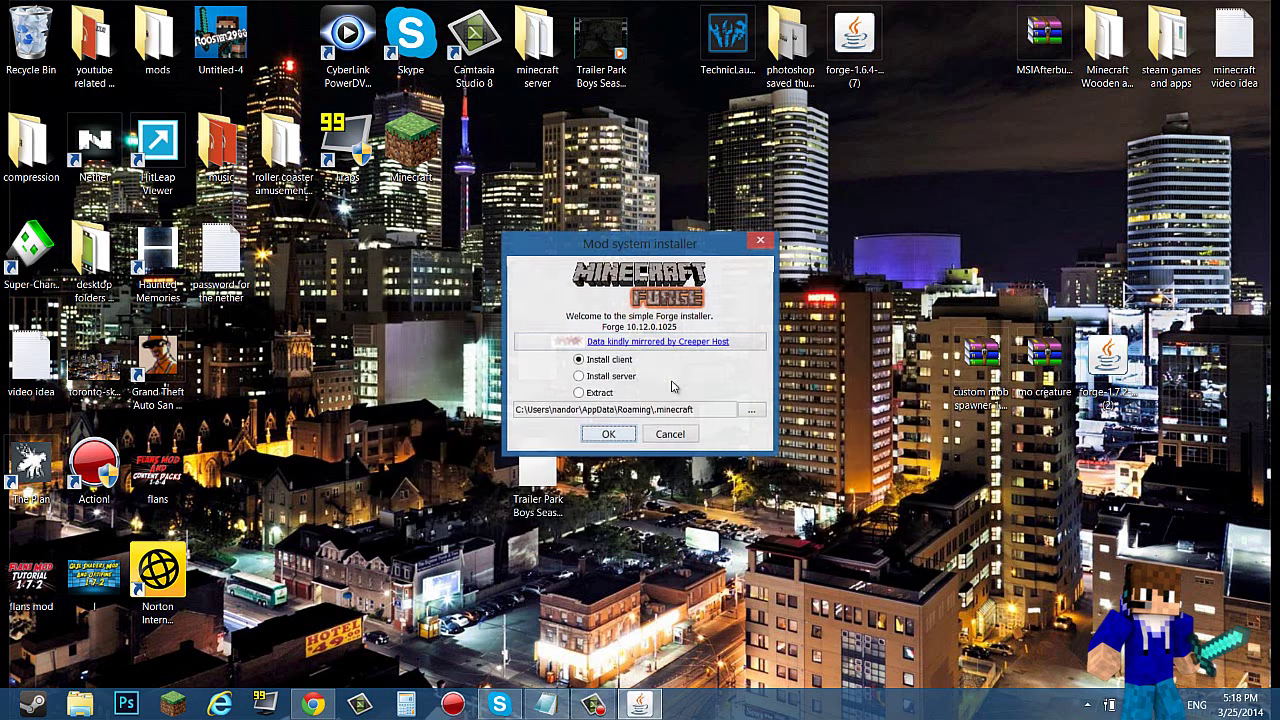
left_click(609, 434)
left_click(640, 364)
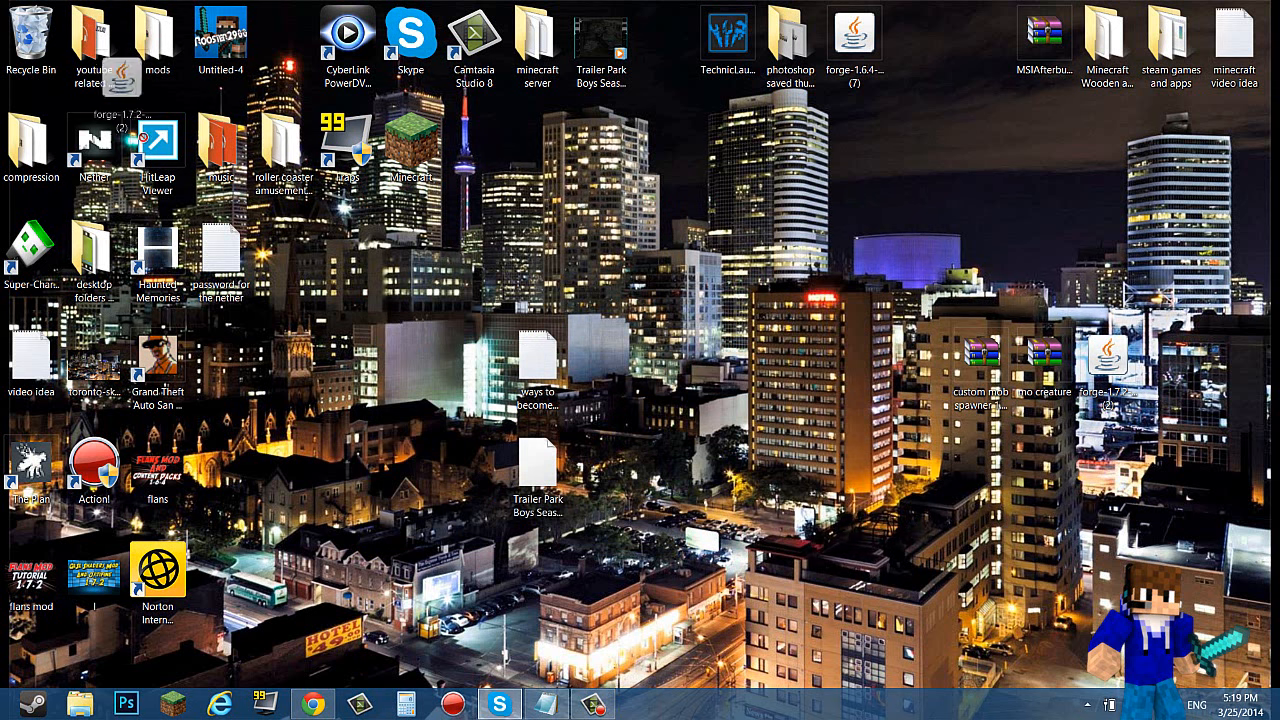
left_click_drag(1108, 370, 31, 40)
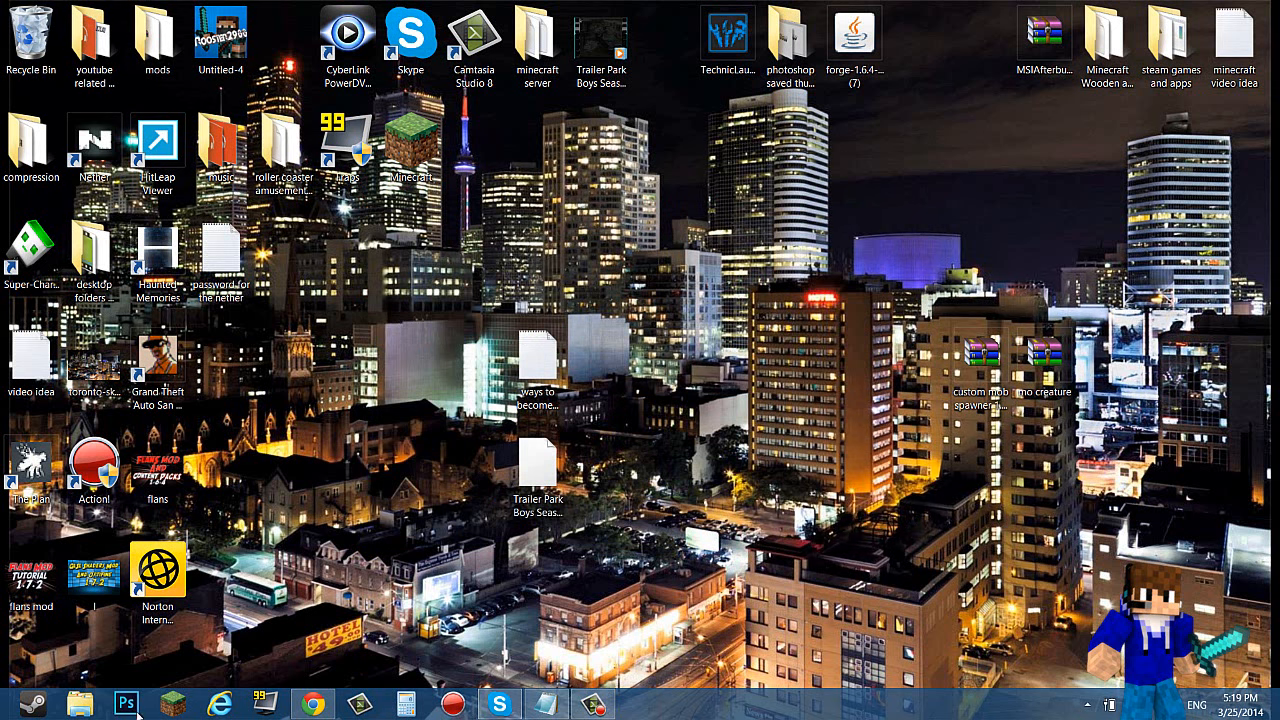
Search %appdata% from Start and navigate into .minecraft > mods, snapping the window left
left_click(14, 708)
type("%")
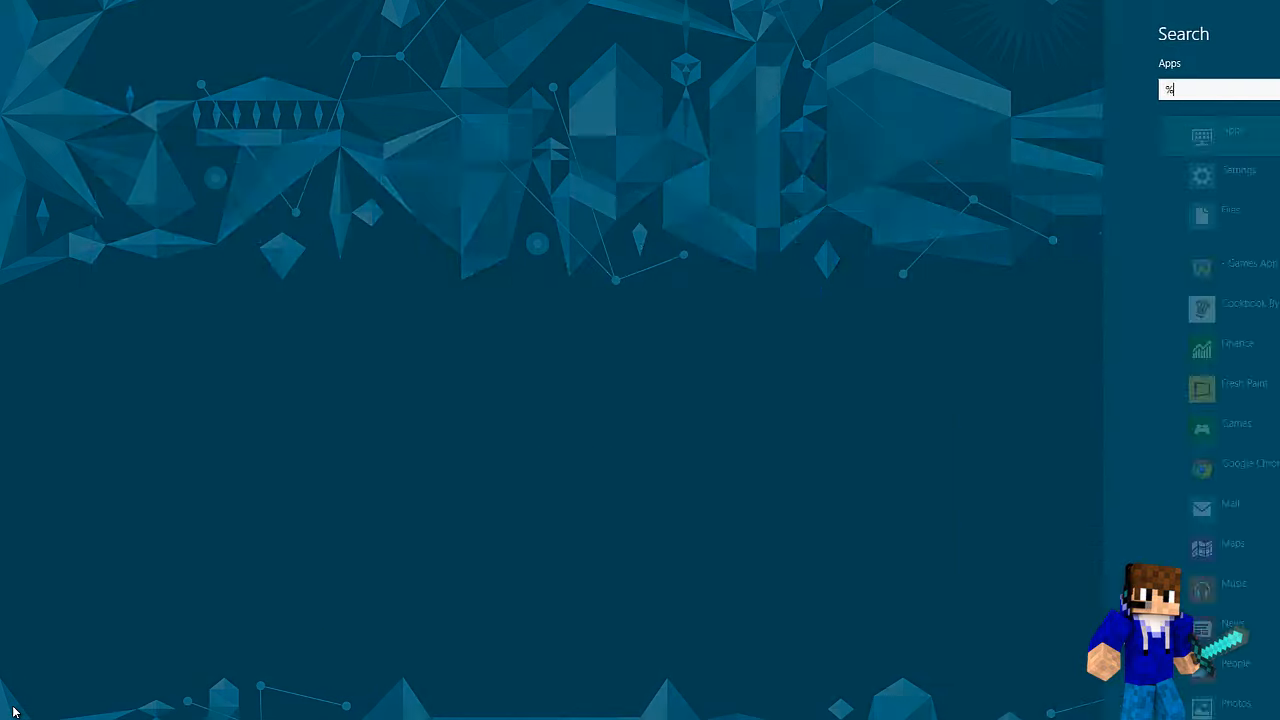
type("appdata%")
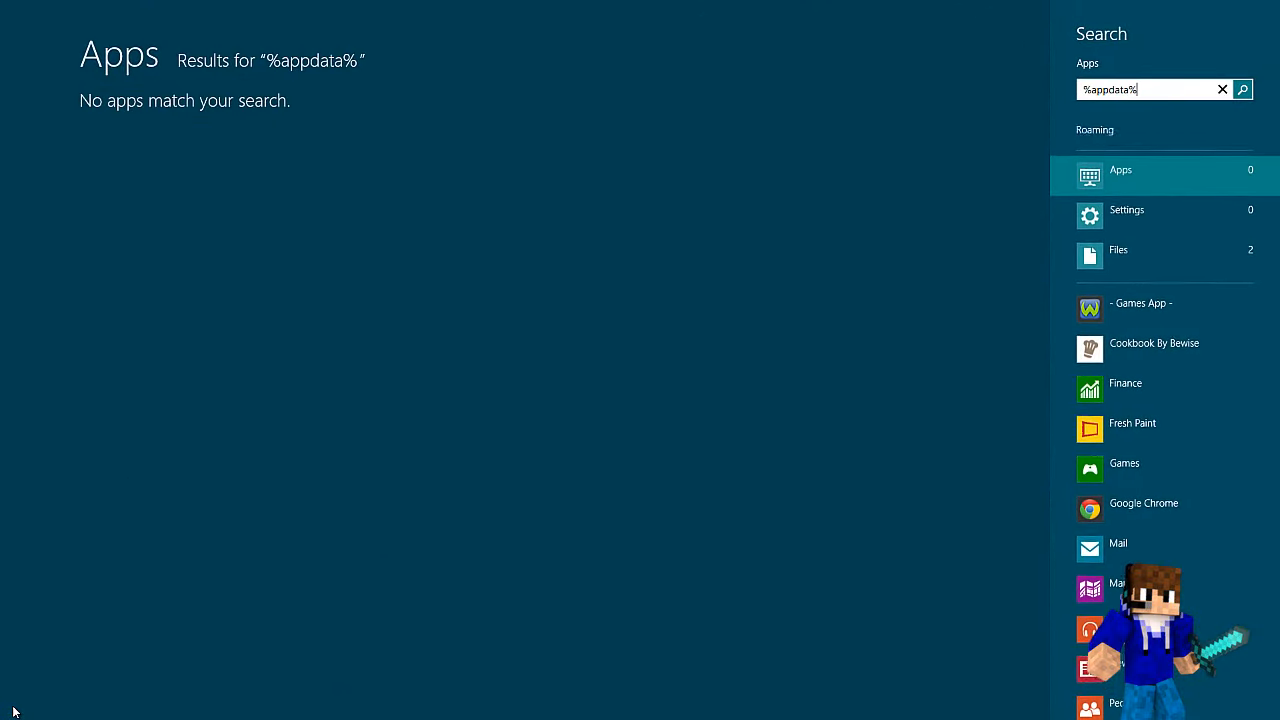
key("Return")
double_click(734, 137)
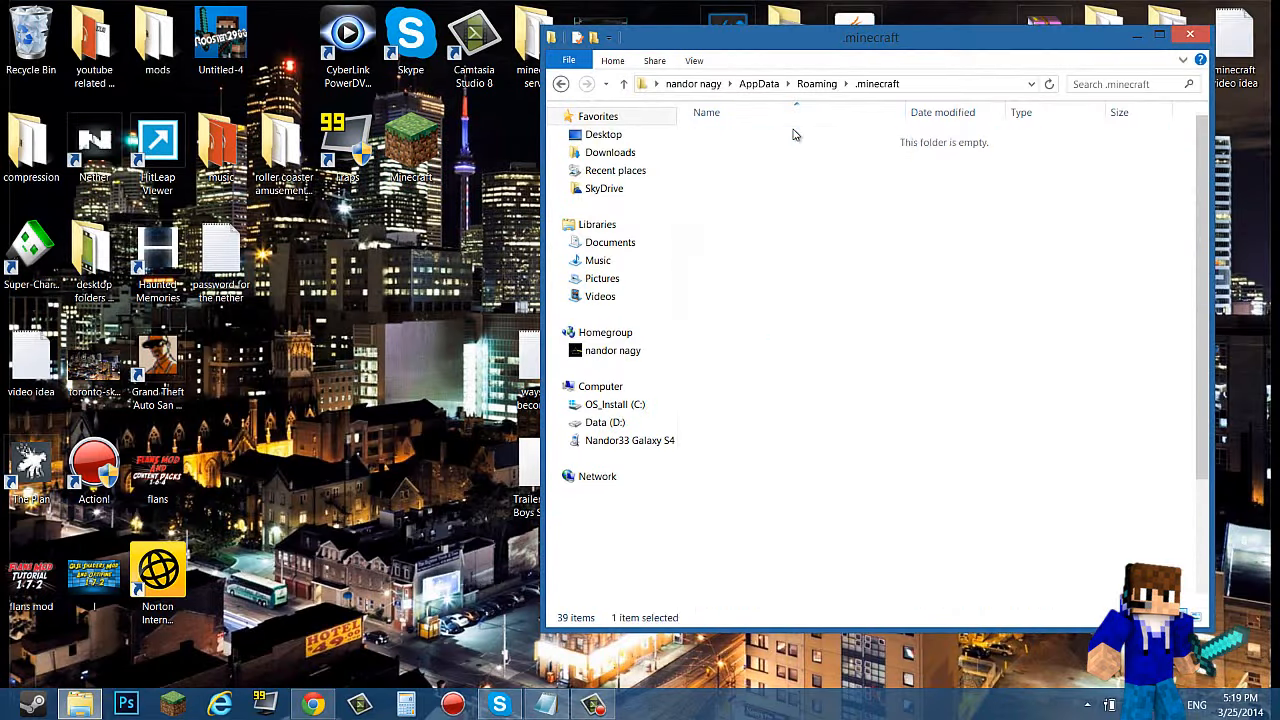
double_click(722, 353)
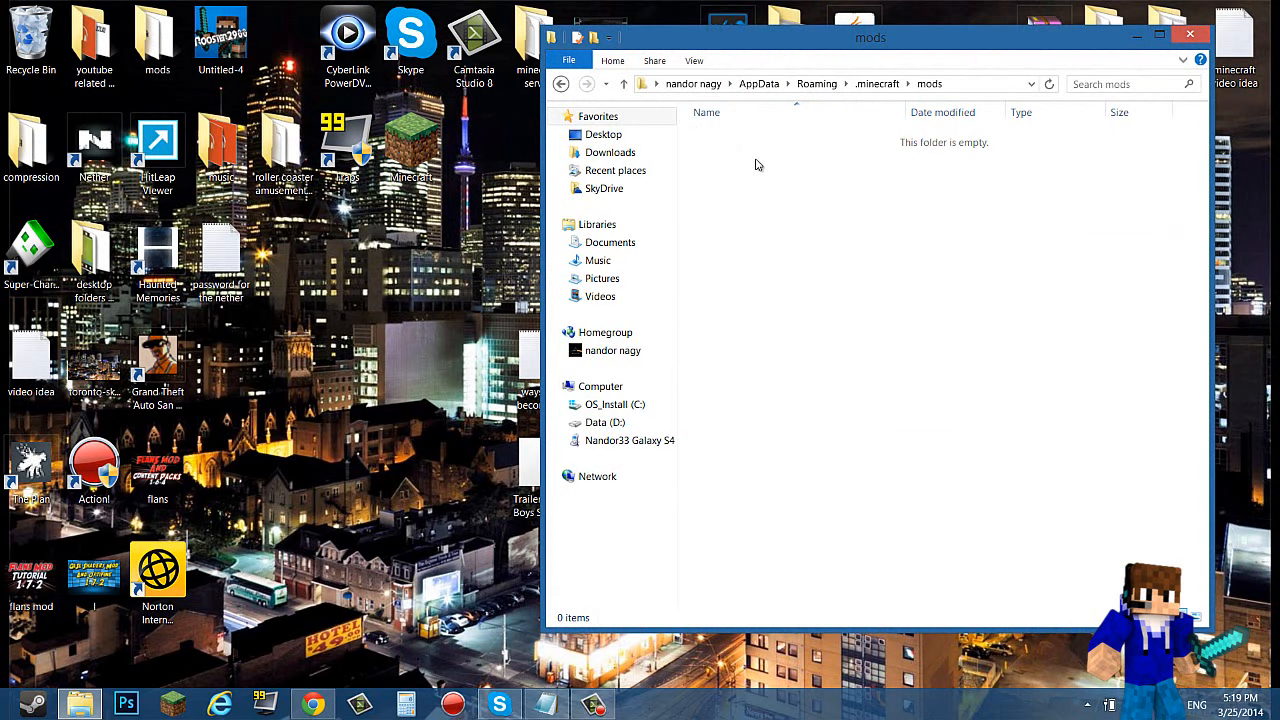
left_click_drag(732, 40, 2, 300)
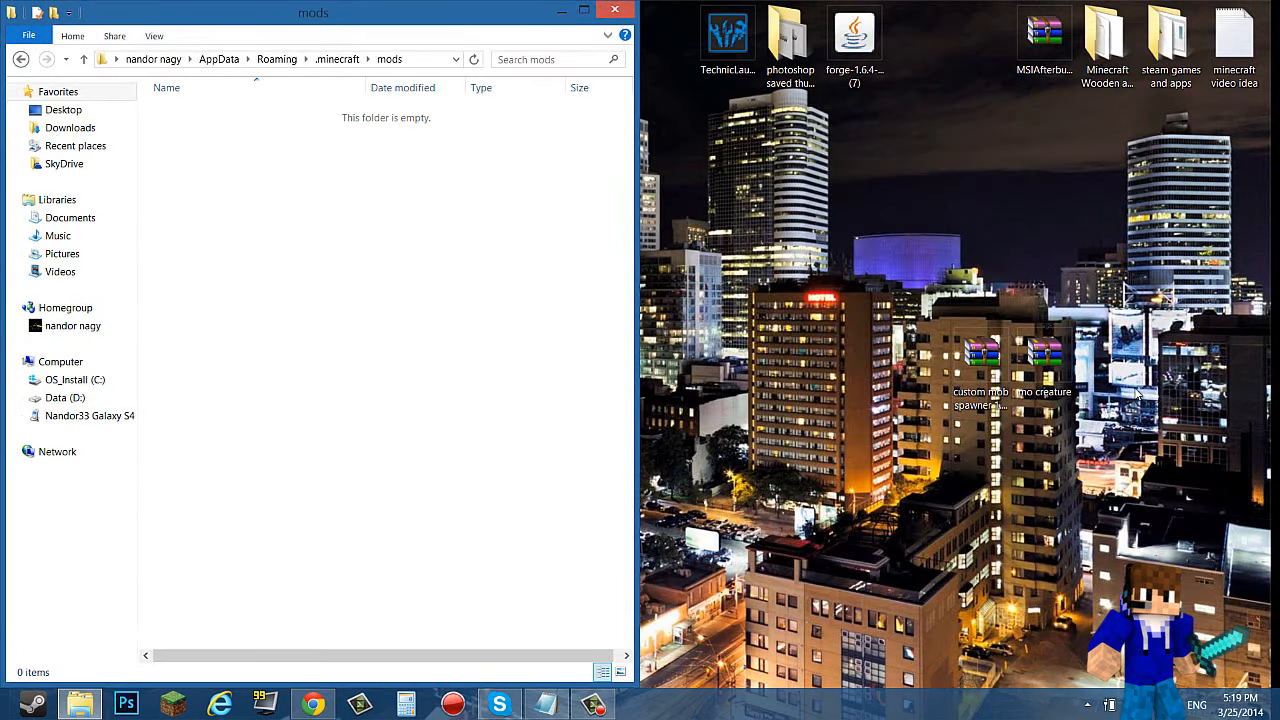
Drag both mod zips from the desktop into mods, go back to .minecraft, and close Explorer
left_click_drag(1150, 310, 950, 420)
left_click_drag(980, 360, 351, 292)
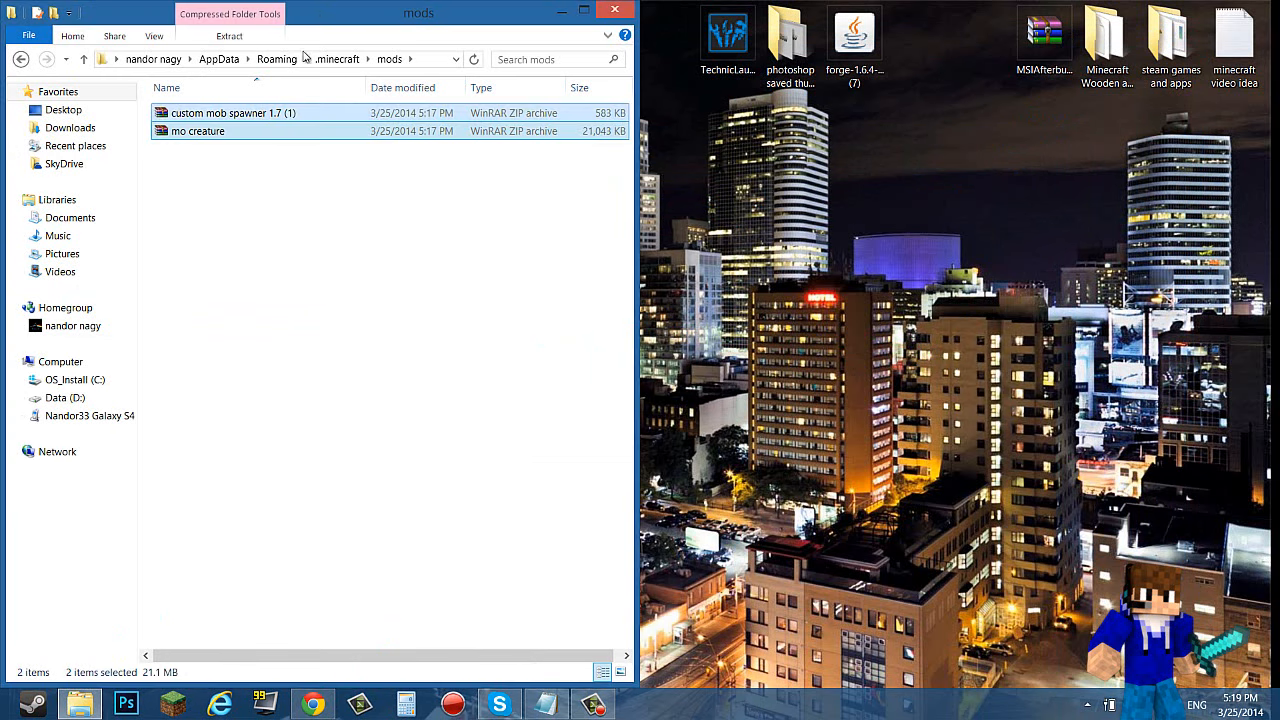
left_click(337, 59)
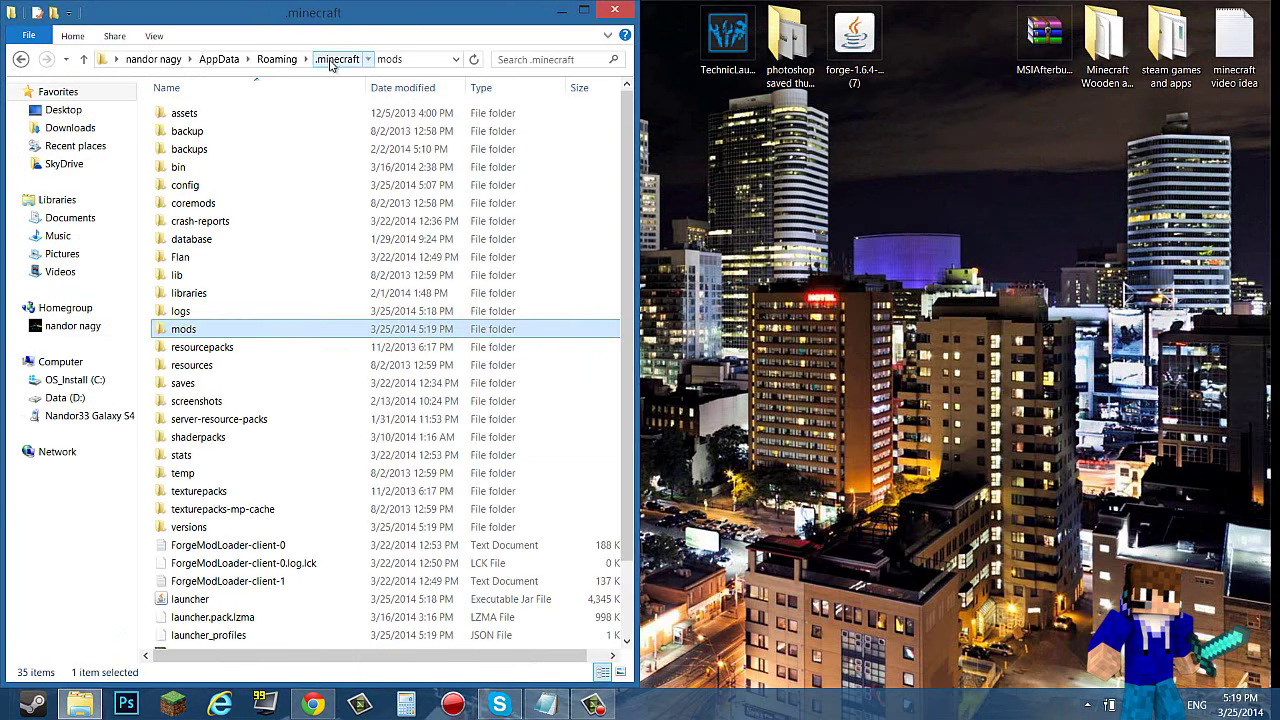
right_click(146, 219)
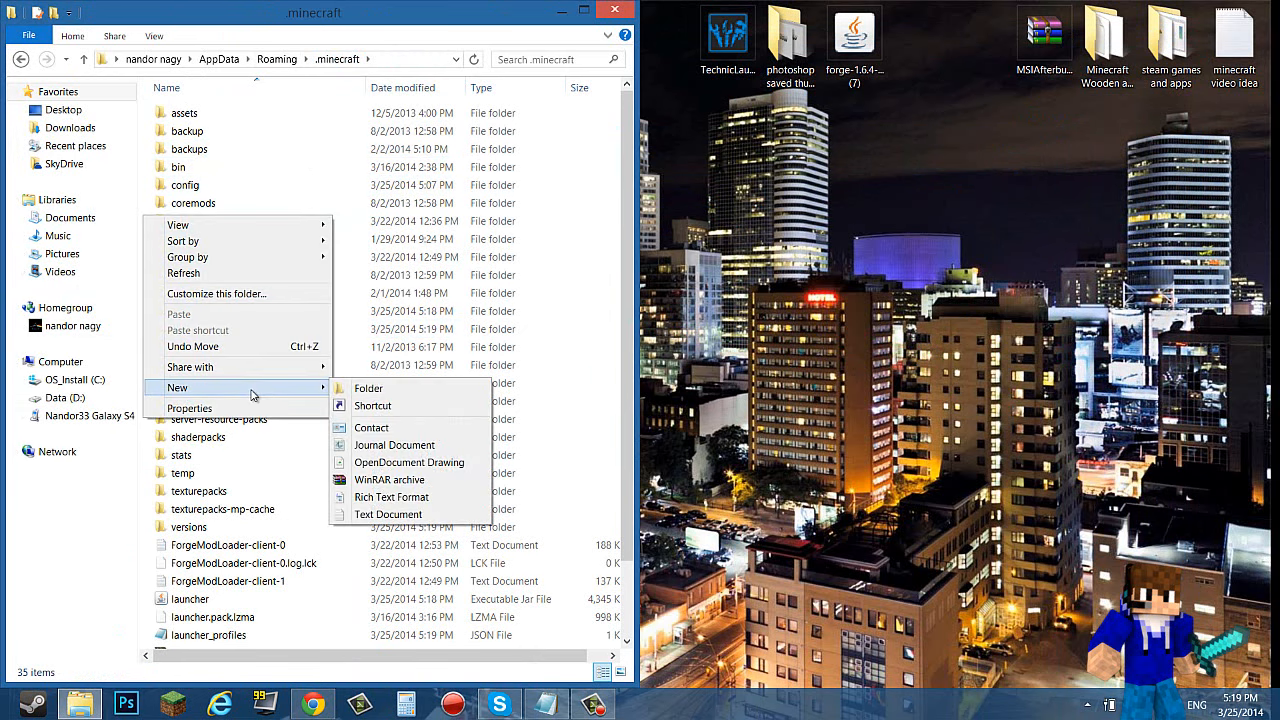
mouse_move(240, 388)
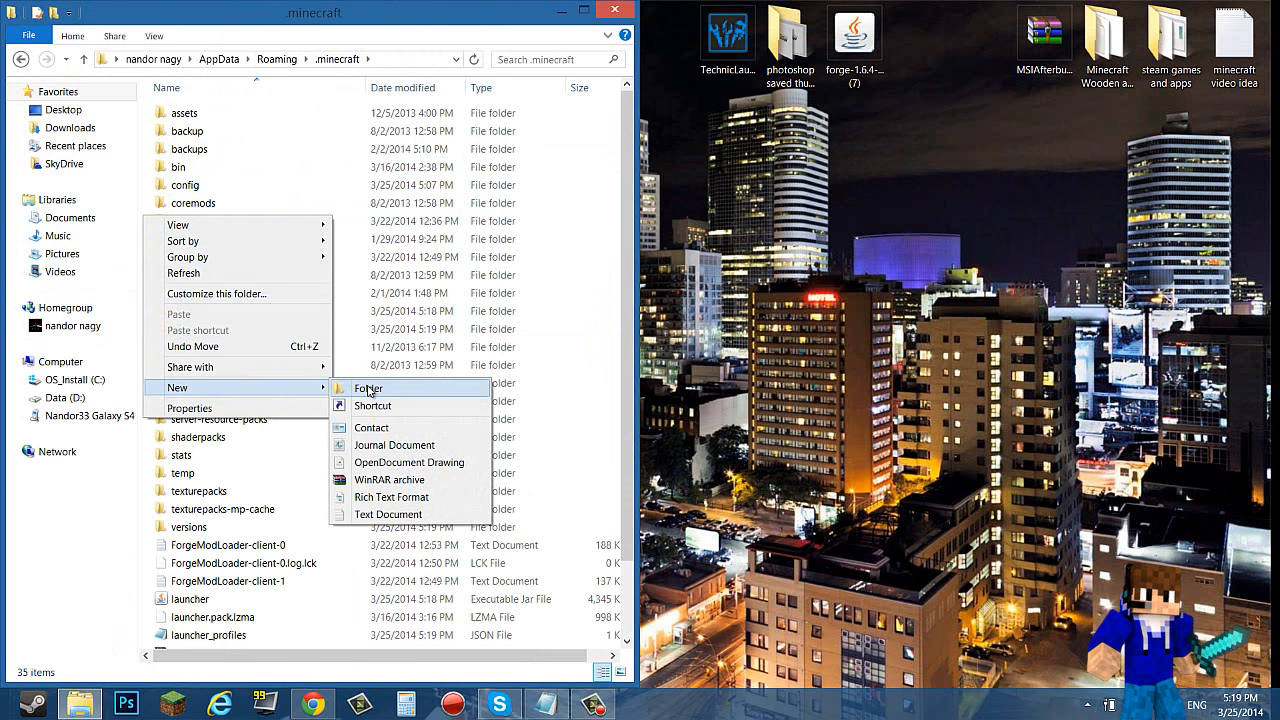
left_click(735, 360)
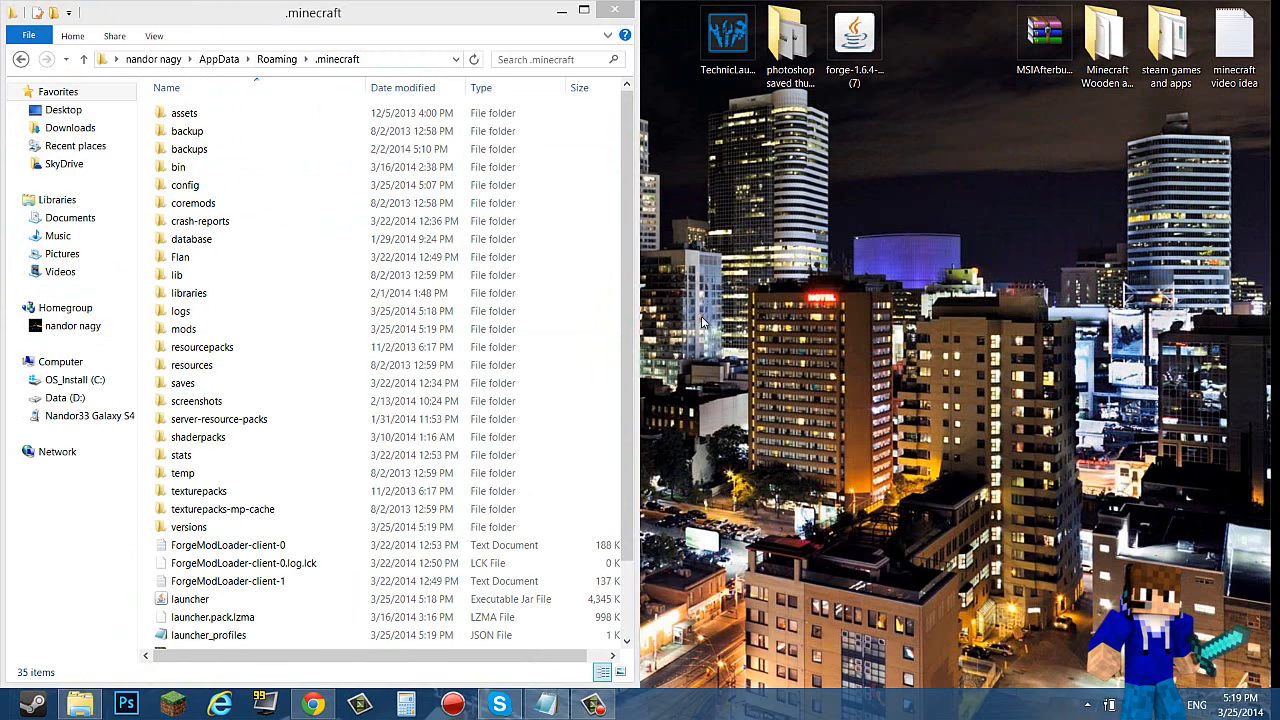
left_click(616, 11)
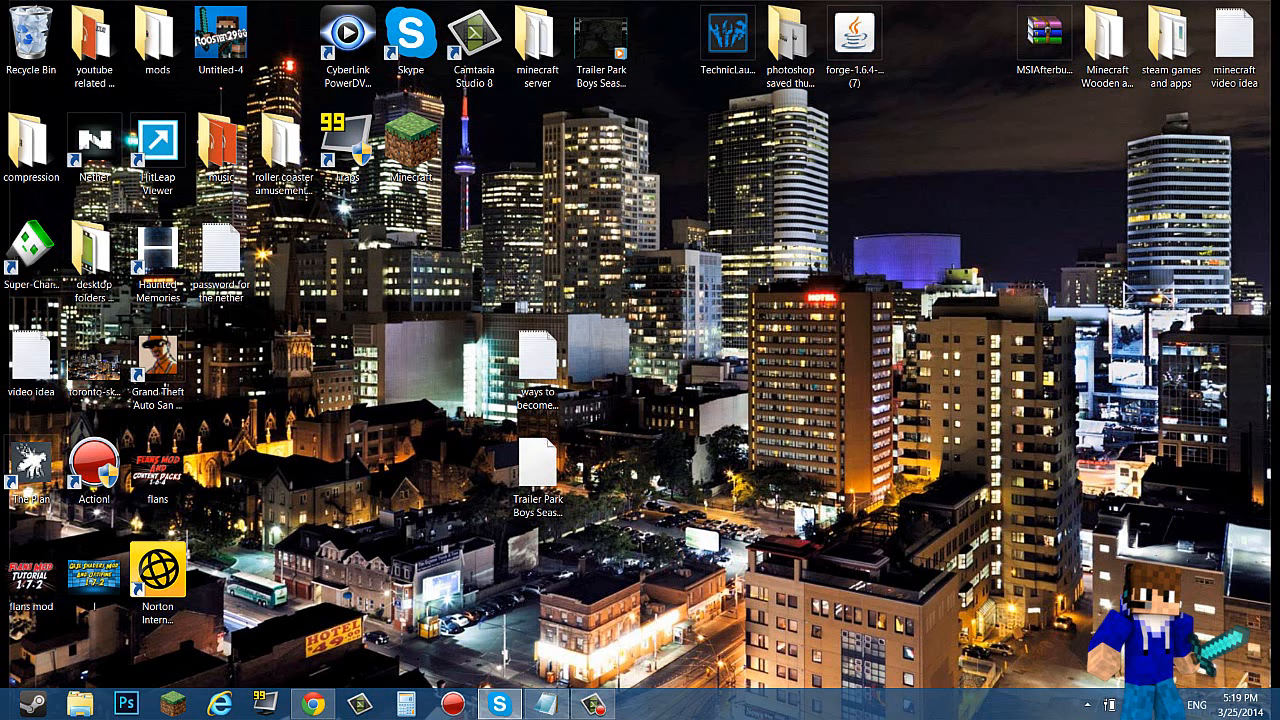
In the launcher choose the Forge profile, continue with the logged-in account, and play
left_click(173, 704)
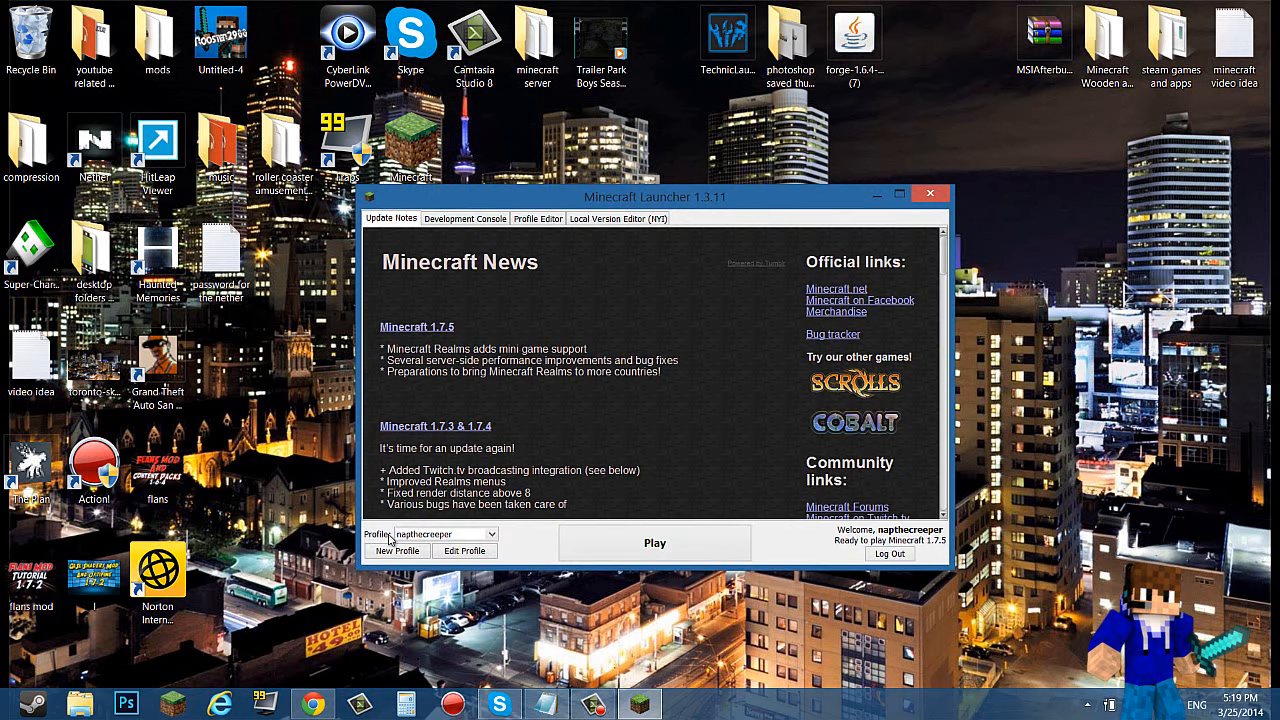
left_click(445, 534)
left_click(440, 560)
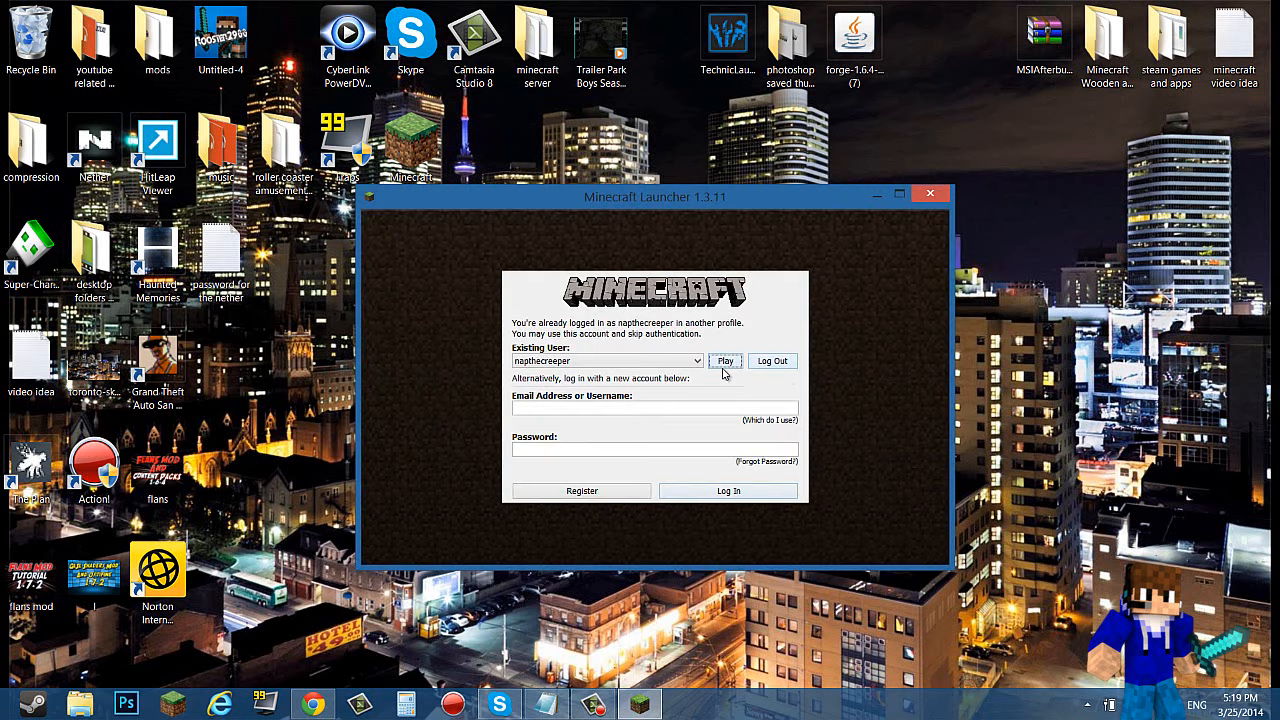
left_click(725, 361)
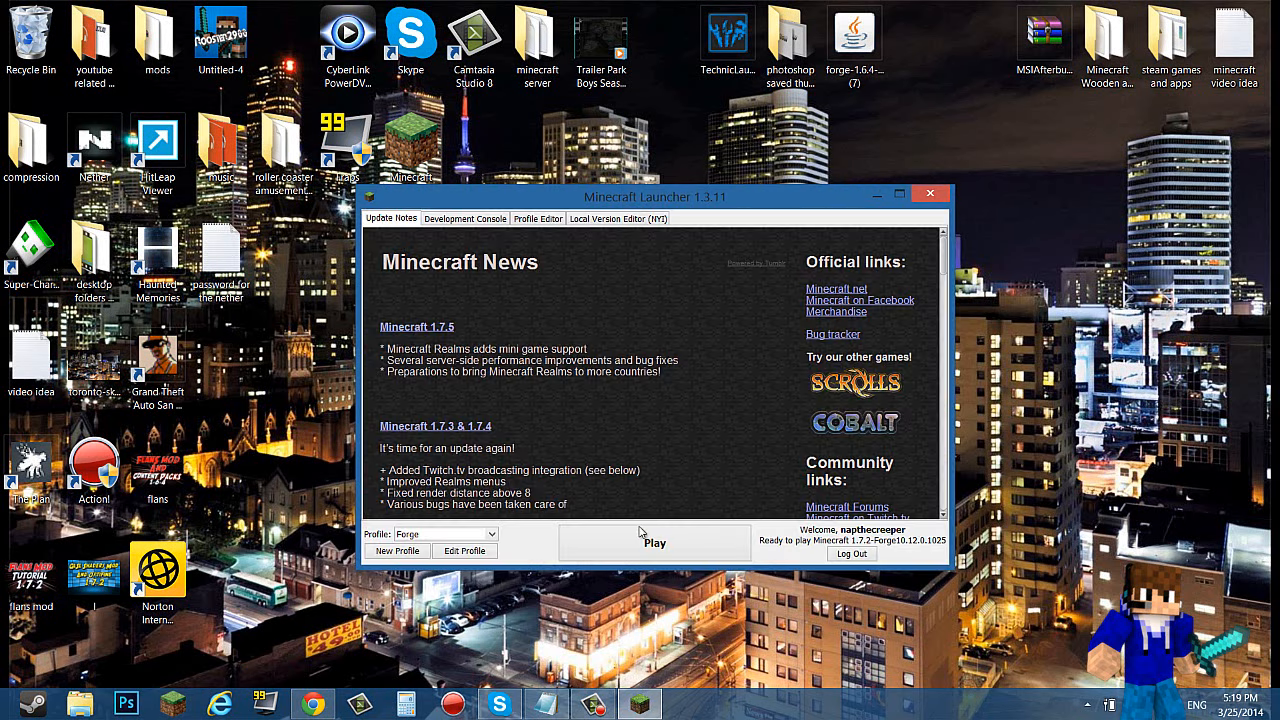
left_click(654, 542)
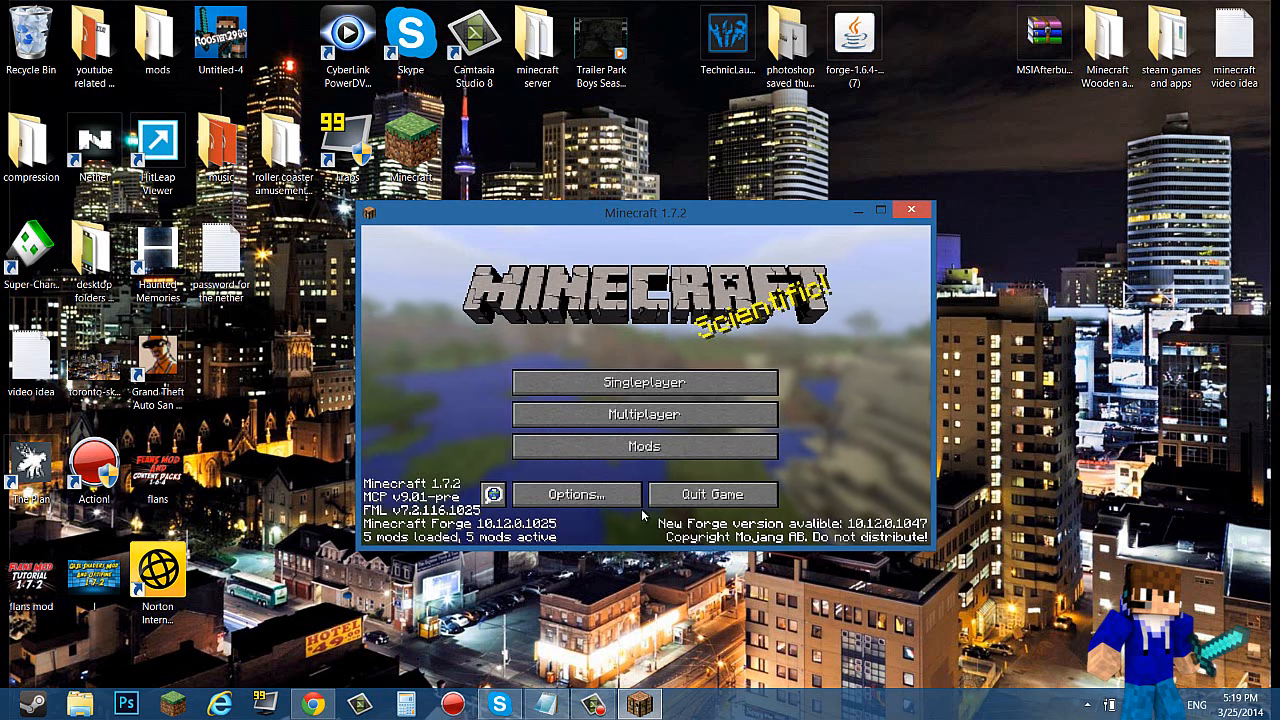
Maximize the game, set Master Volume to 15%, then check the Mods list shows CustomSpawner and Mo'Creatures
left_click(880, 210)
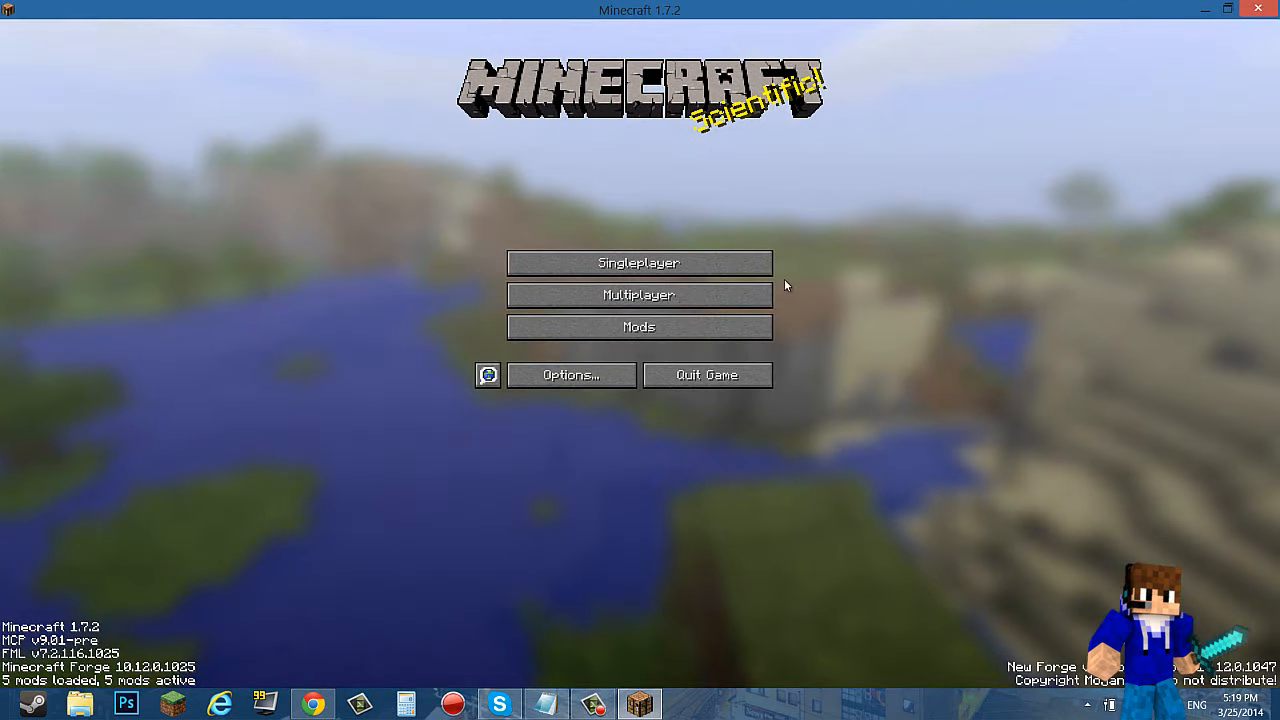
left_click(570, 375)
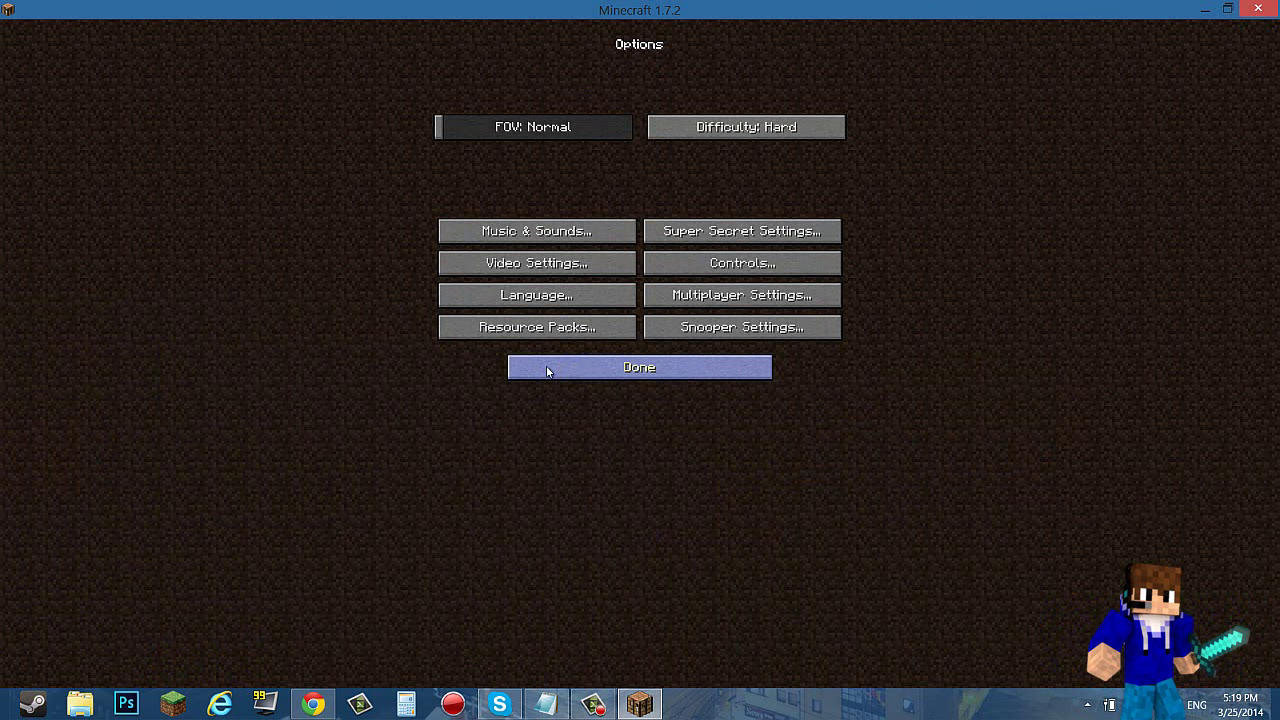
left_click(536, 231)
left_click_drag(840, 126, 500, 126)
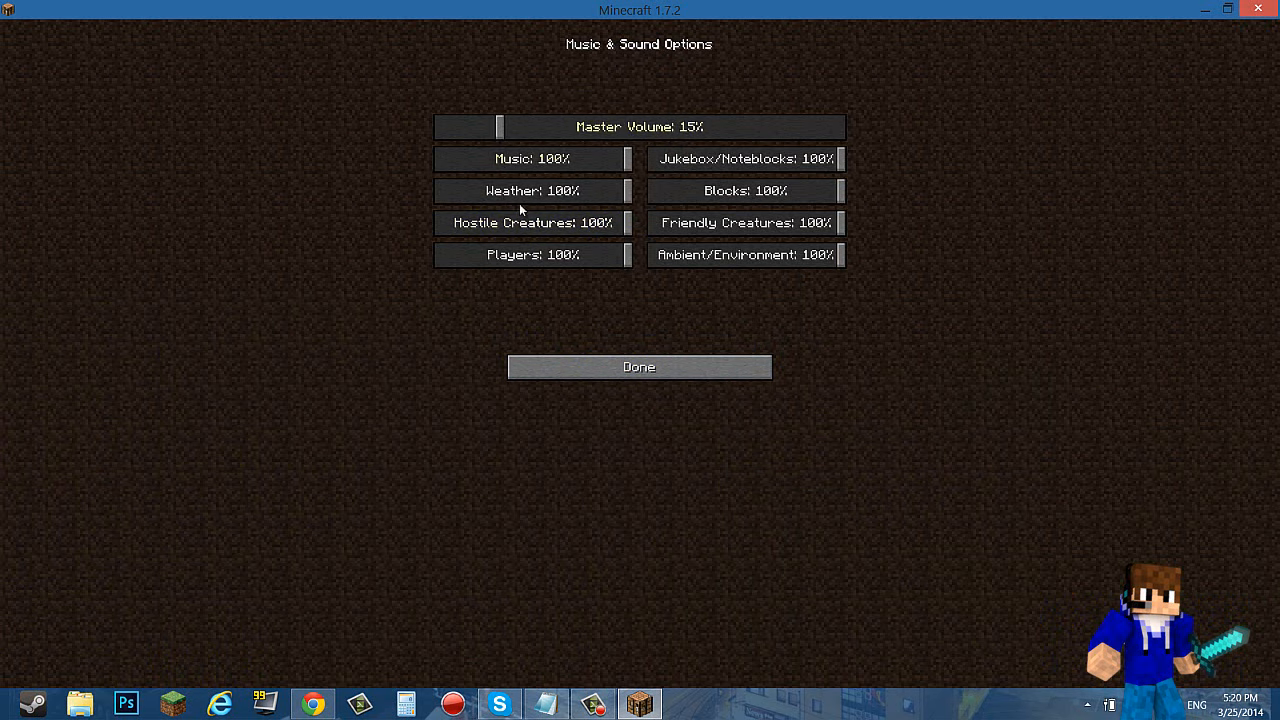
left_click(640, 367)
left_click(640, 367)
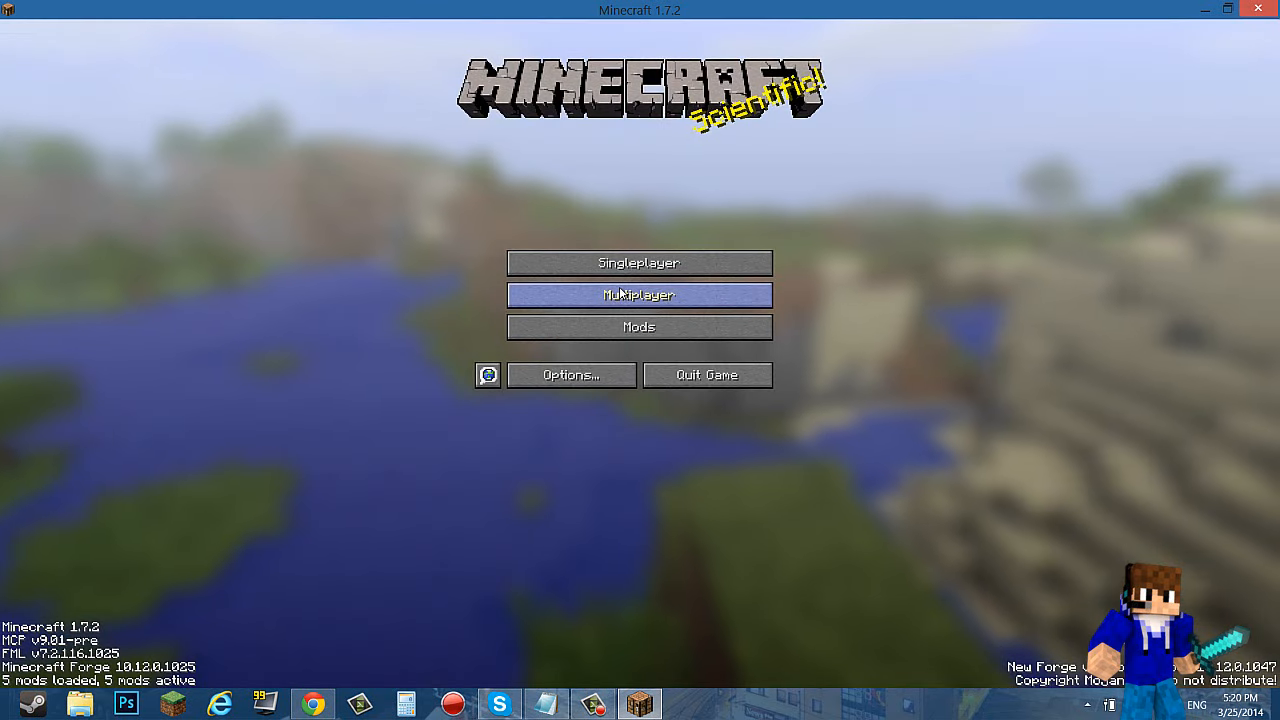
left_click(639, 327)
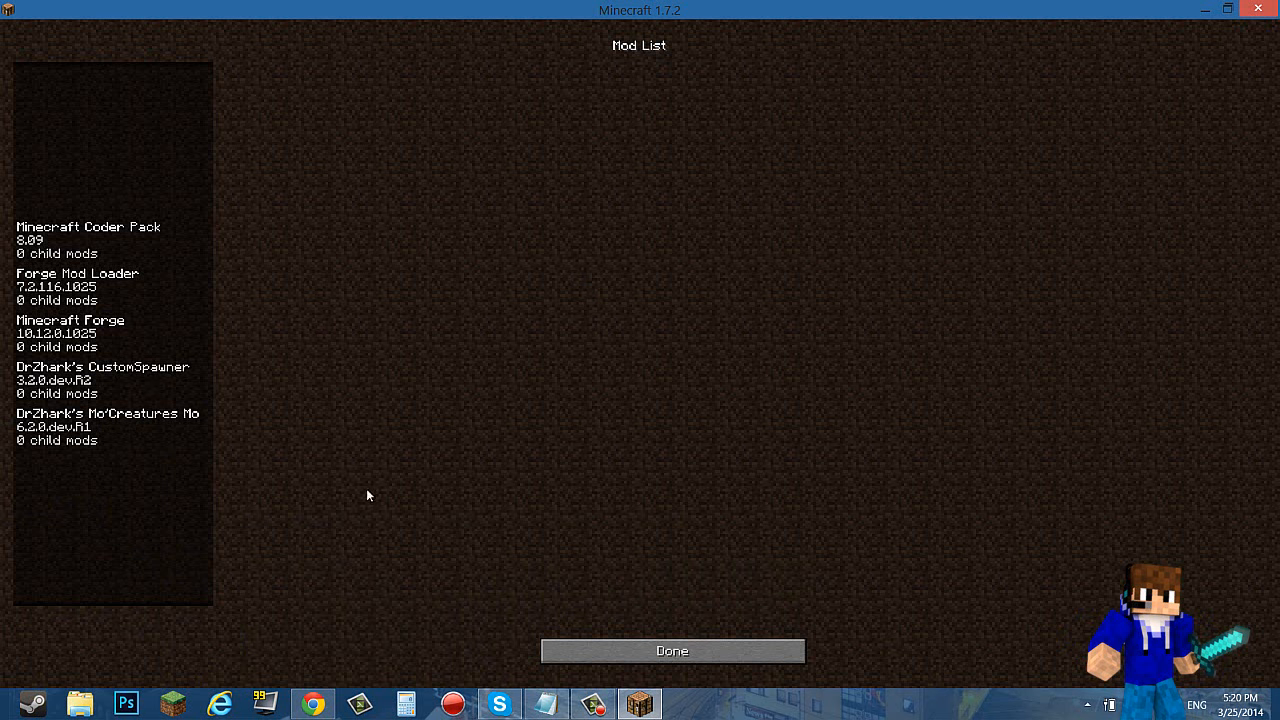
left_click(580, 645)
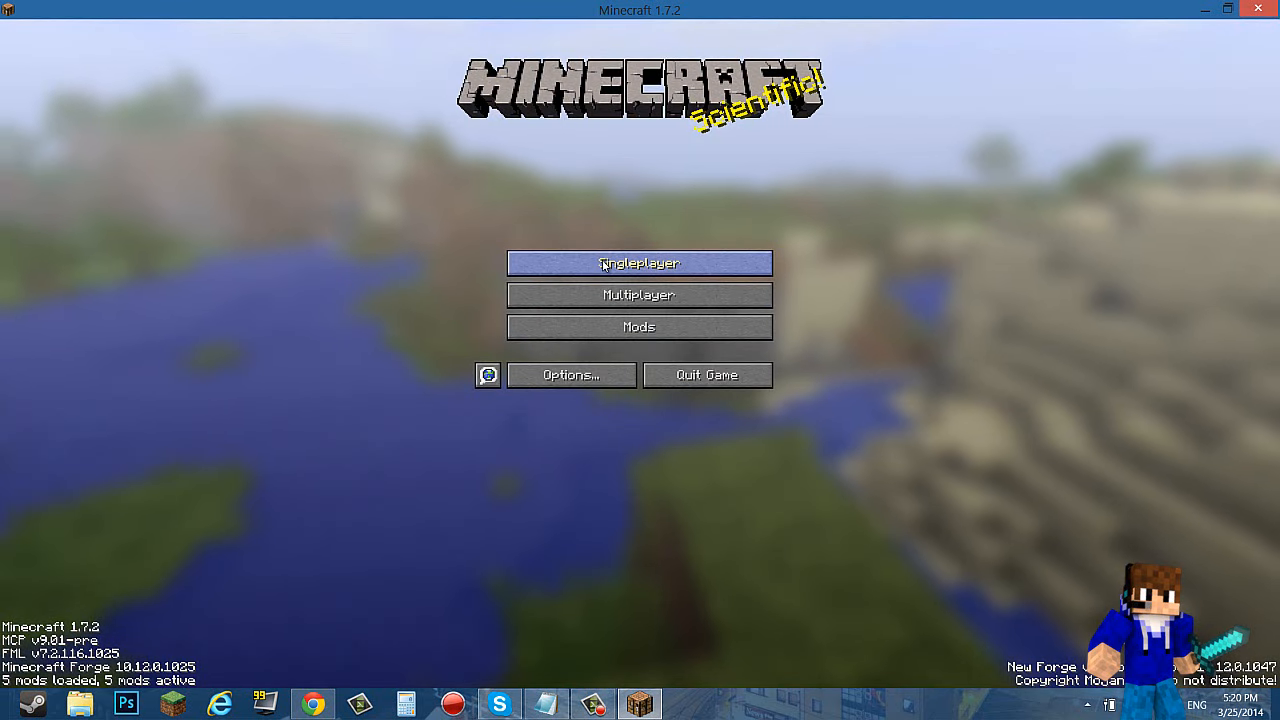
Load the first New World from Singleplayer, run /gamemode 1, and double-tap space to fly up
left_click(604, 265)
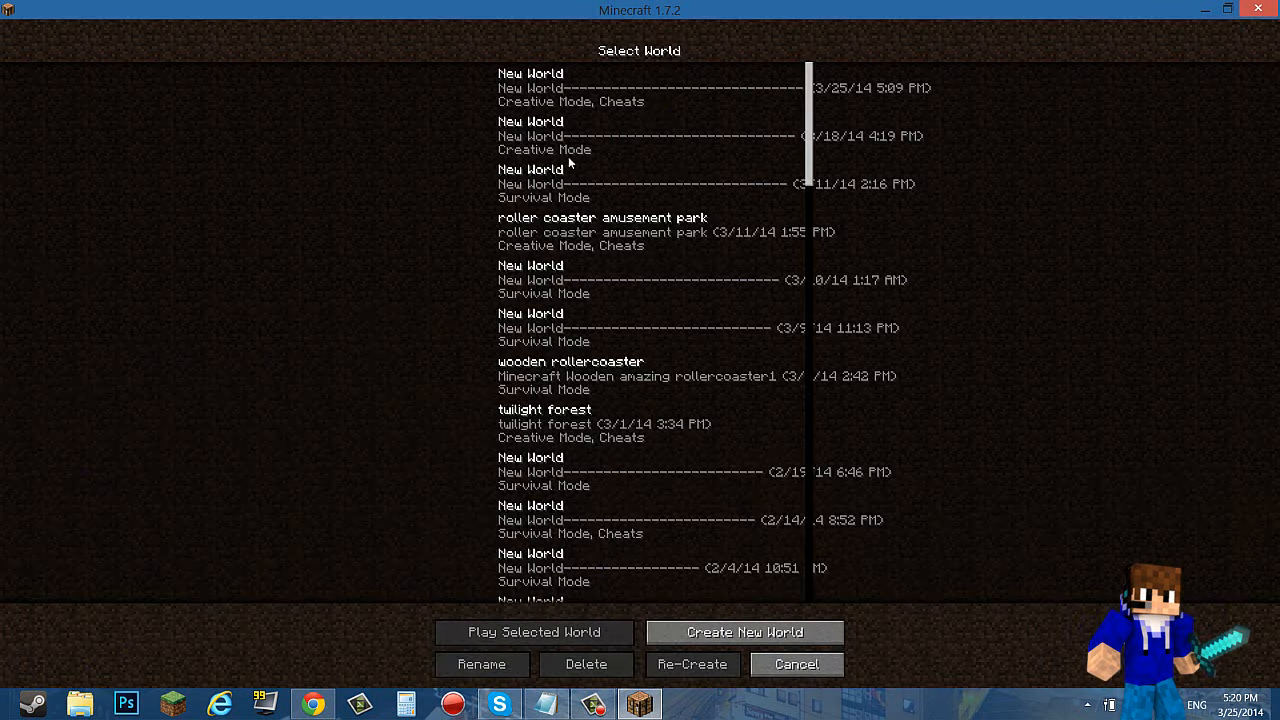
left_click(557, 86)
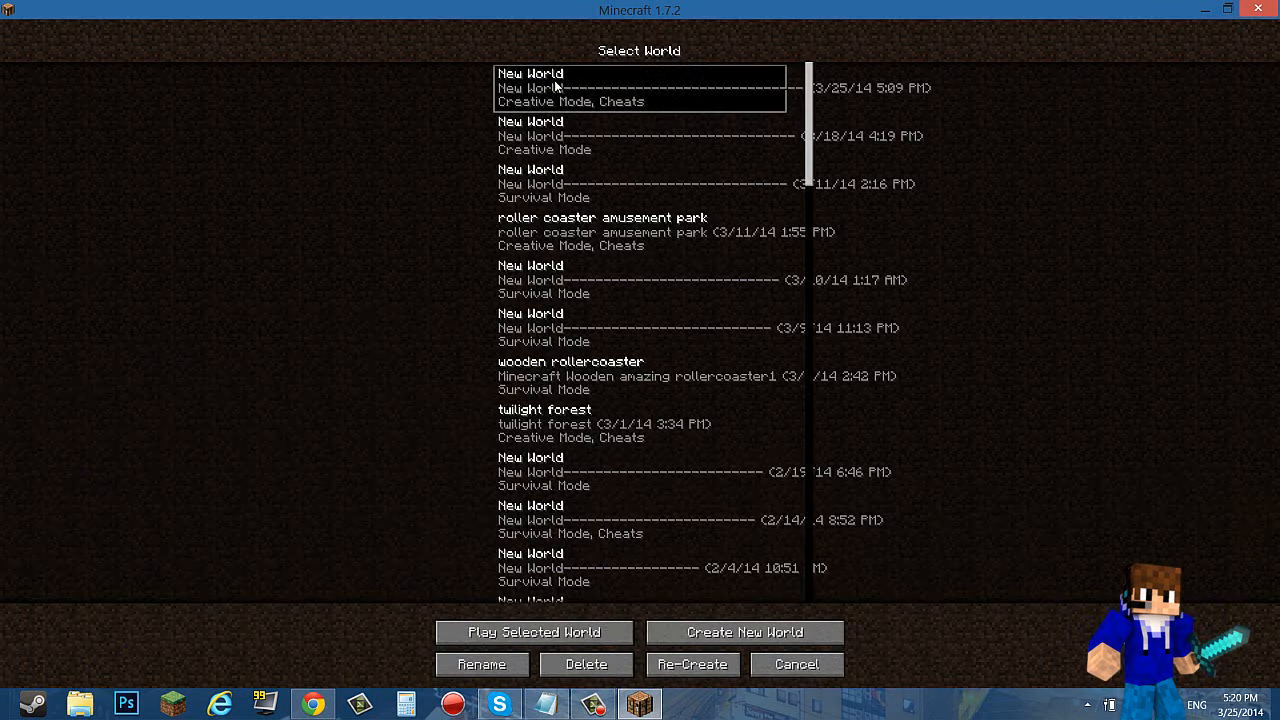
double_click(557, 86)
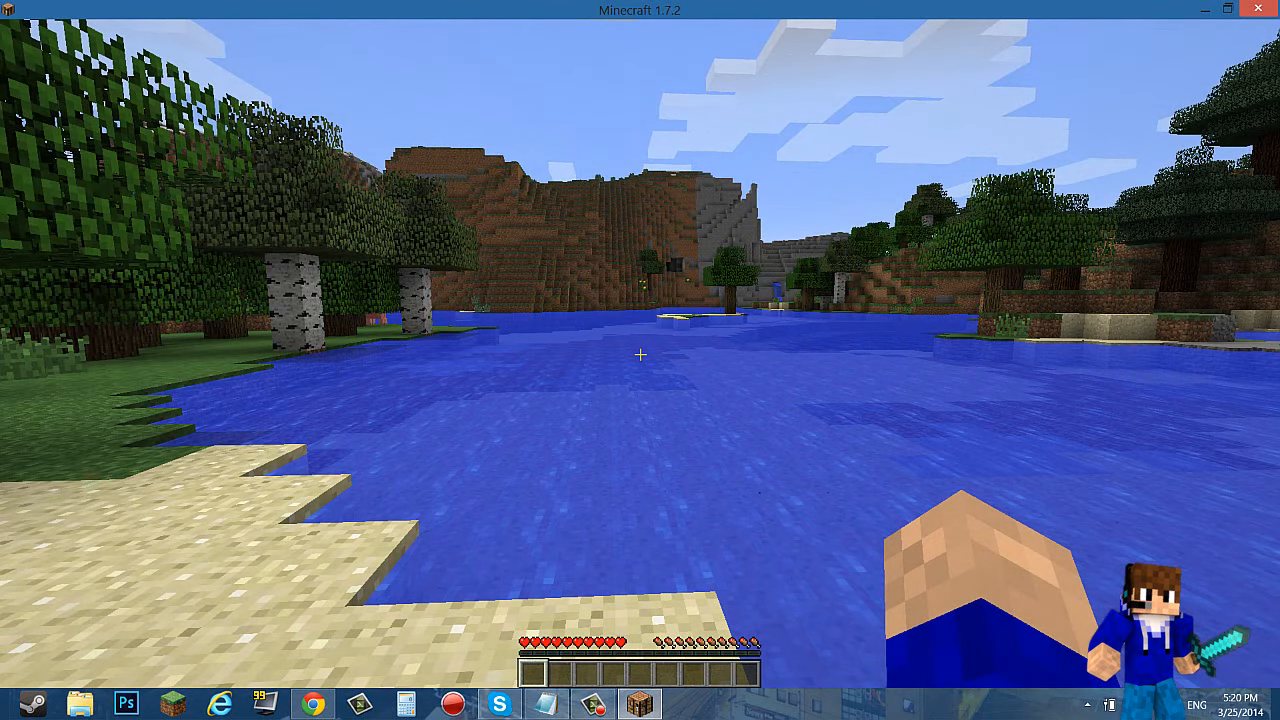
key("slash")
type("/gamemode 1")
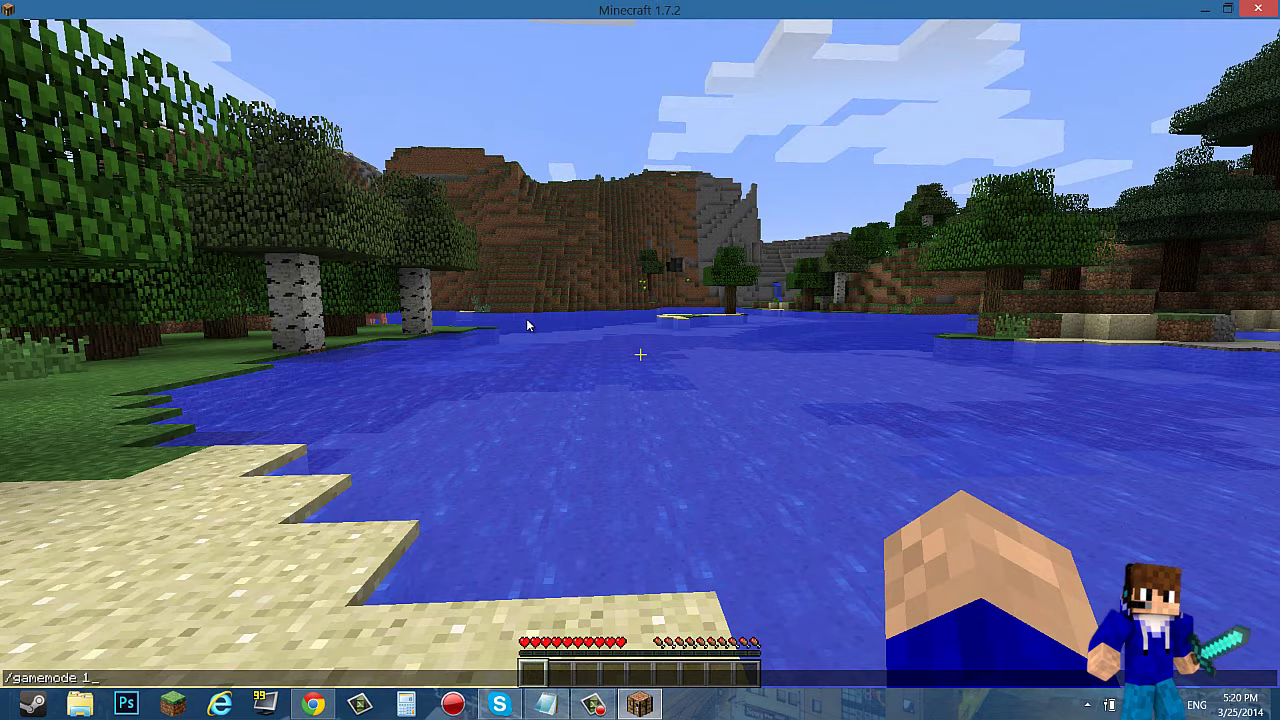
key("Return")
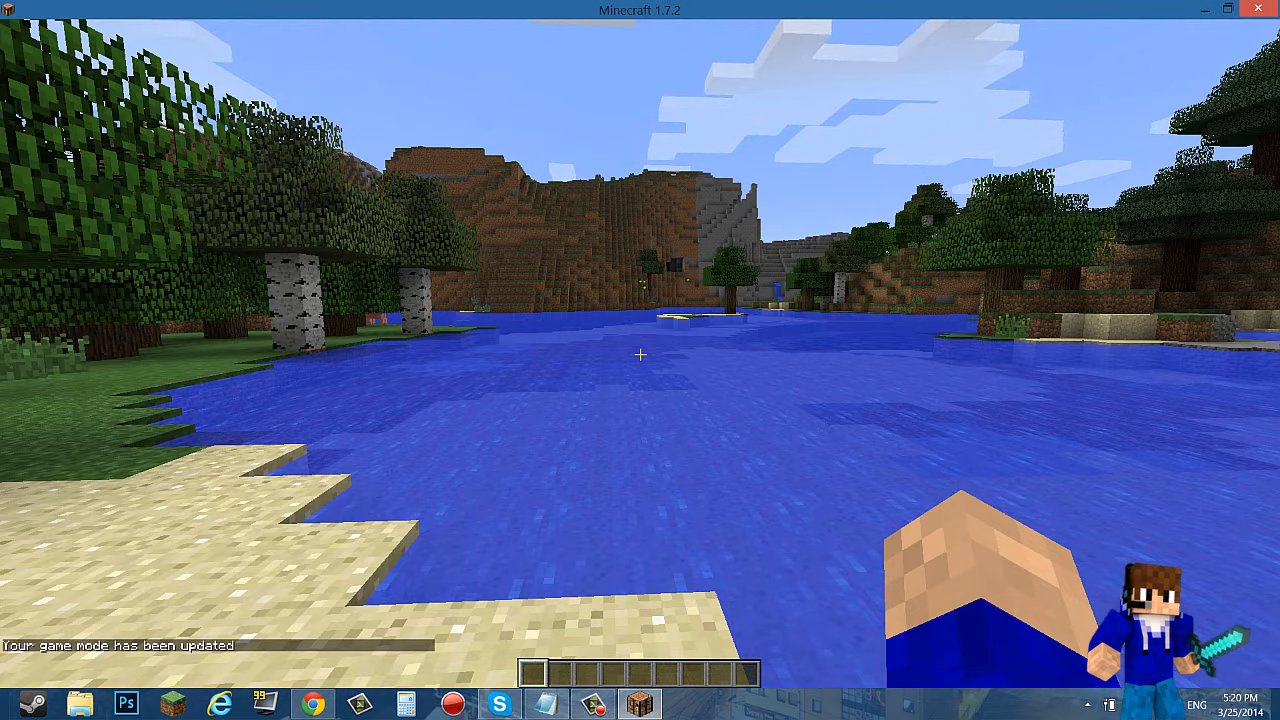
key("space")
key("space")
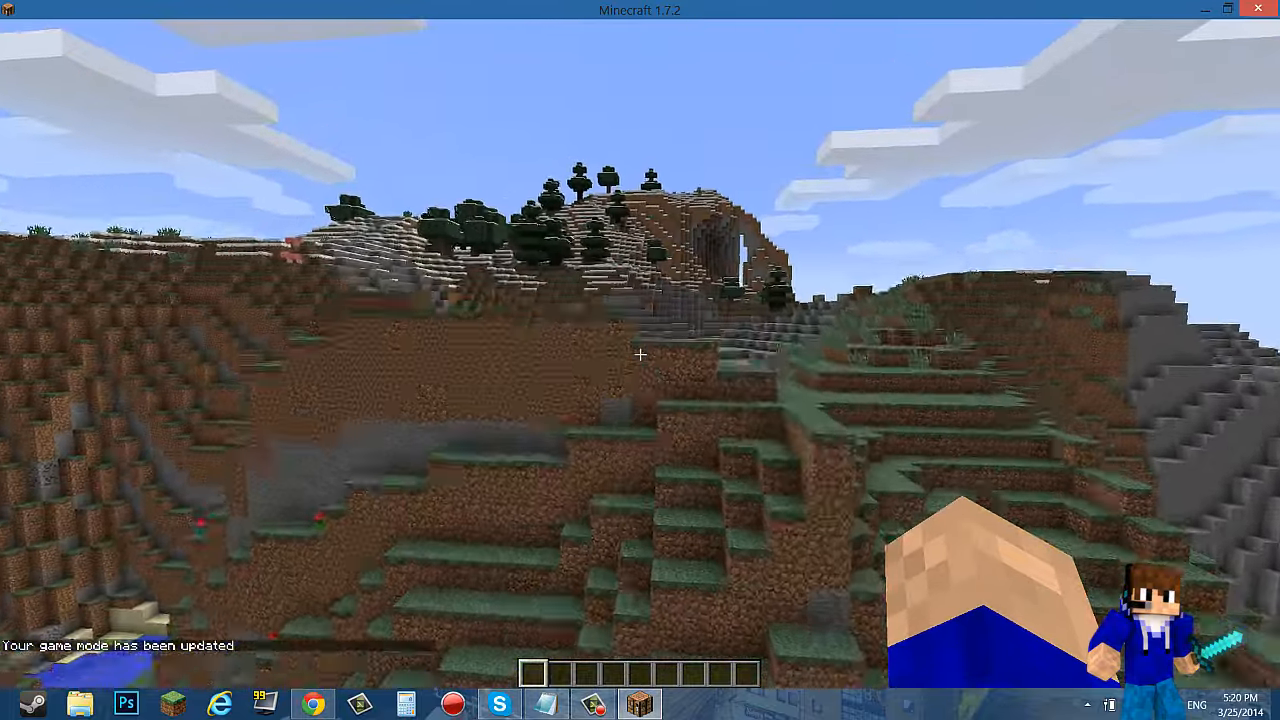
Fly forward over the quarry, snowy hills, river and valleys toward the distant mountains
key("w")
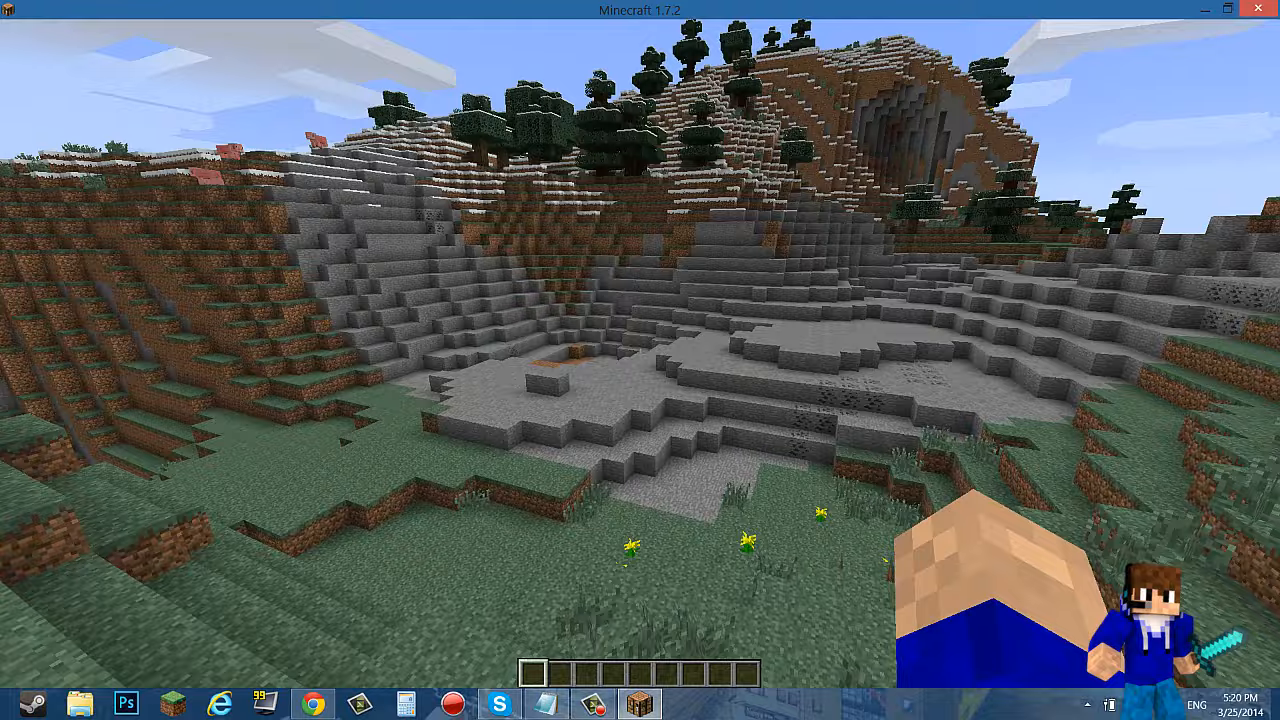
key("w")
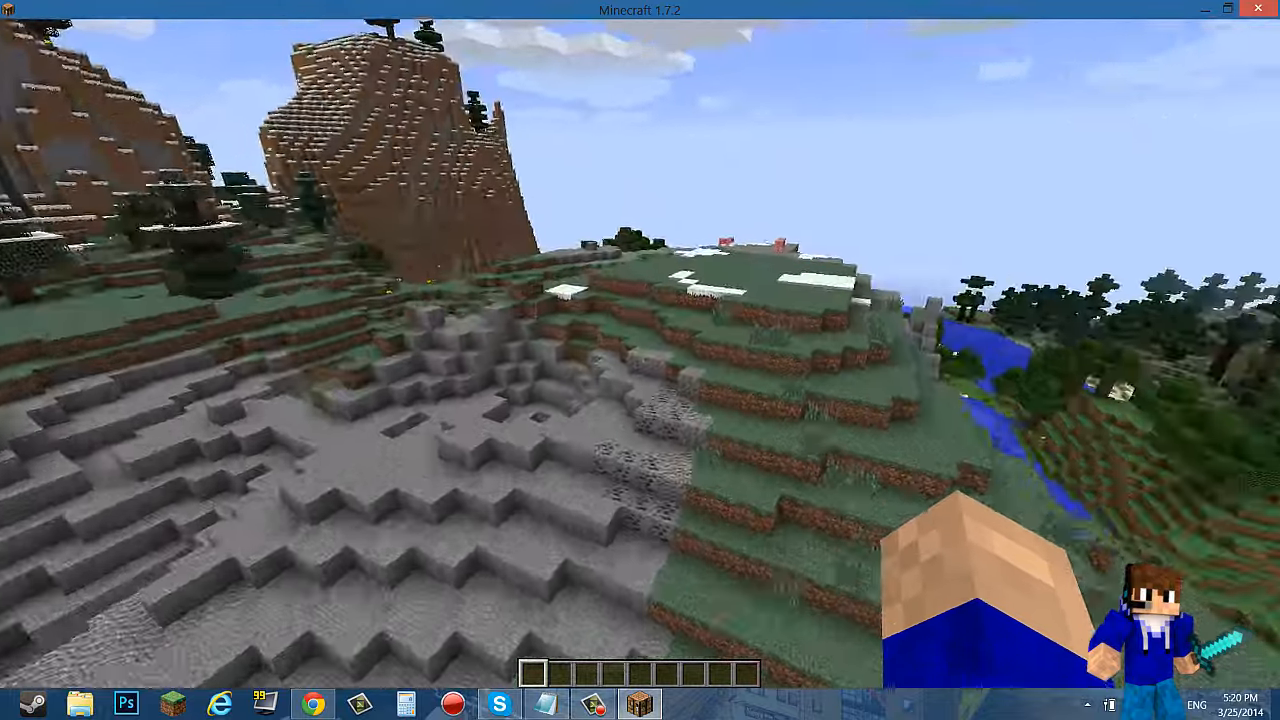
key("w")
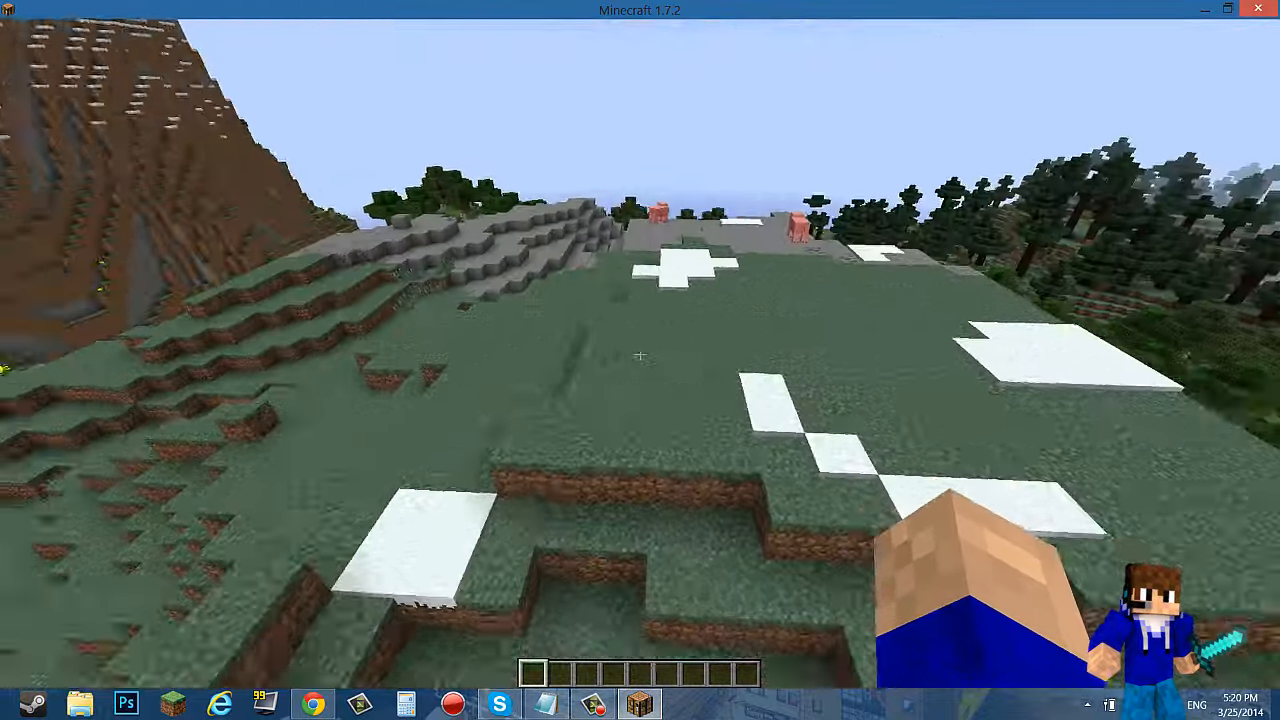
key("w")
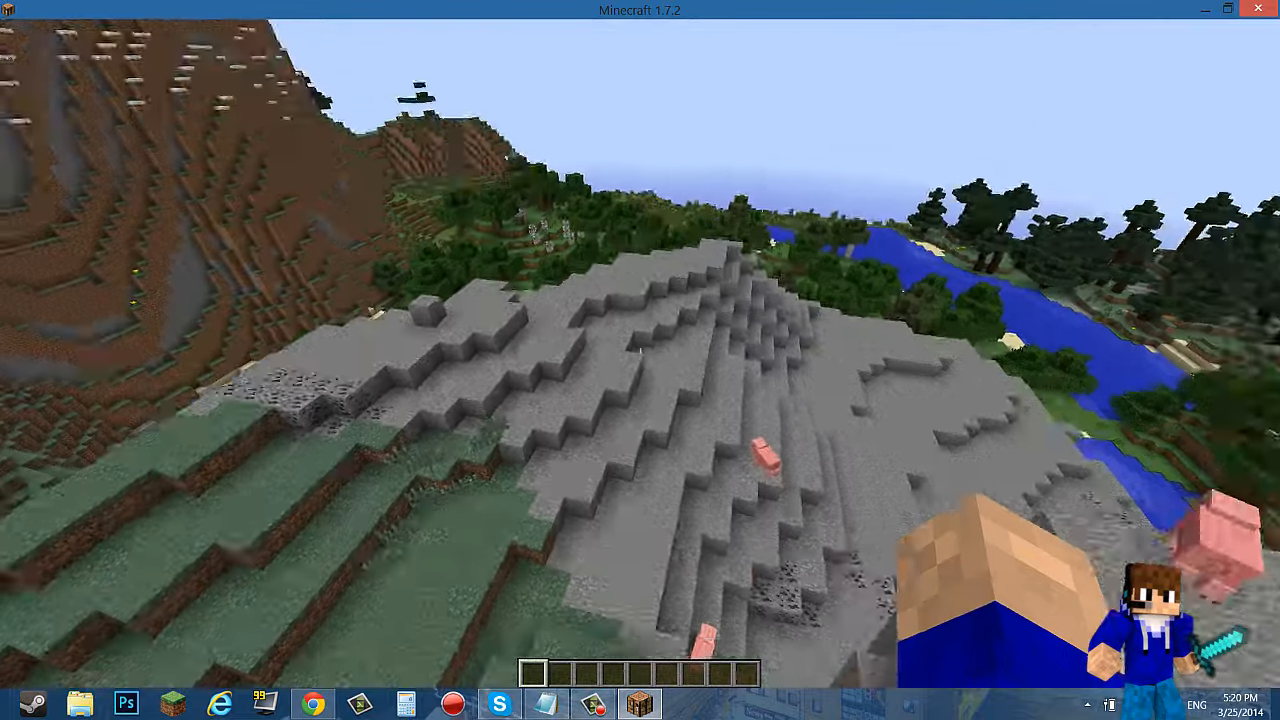
key("w")
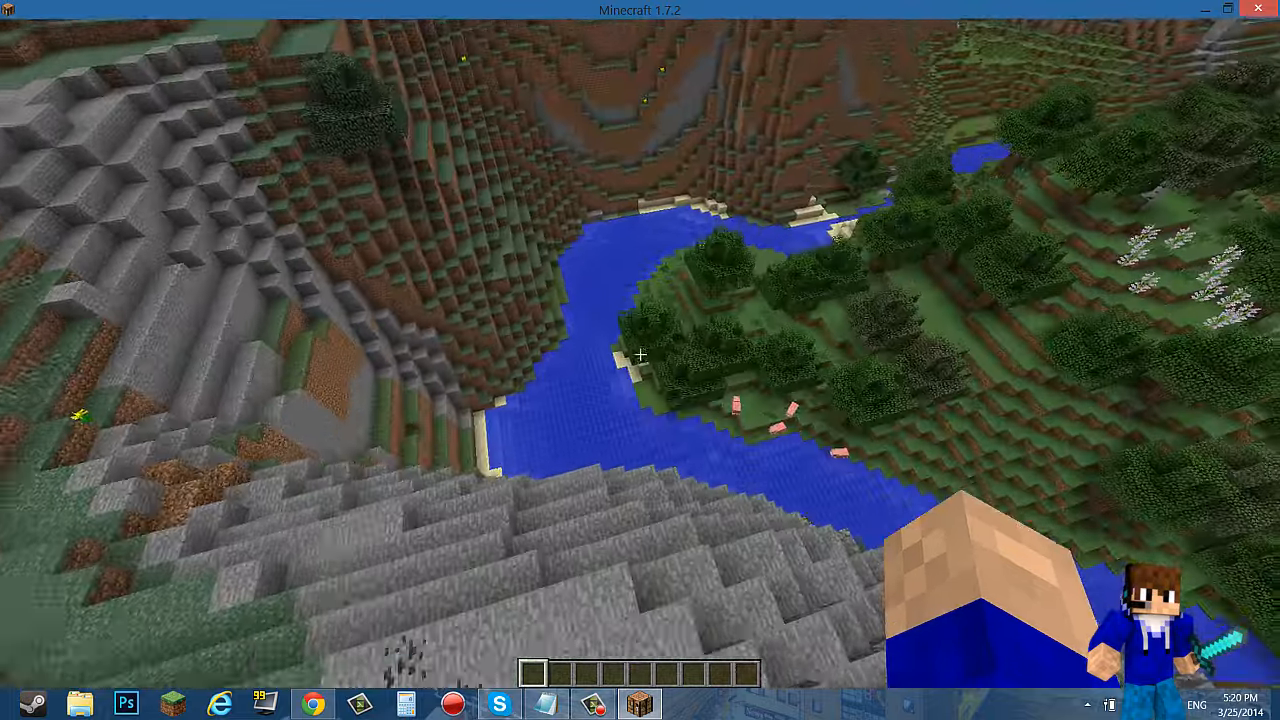
key("w")
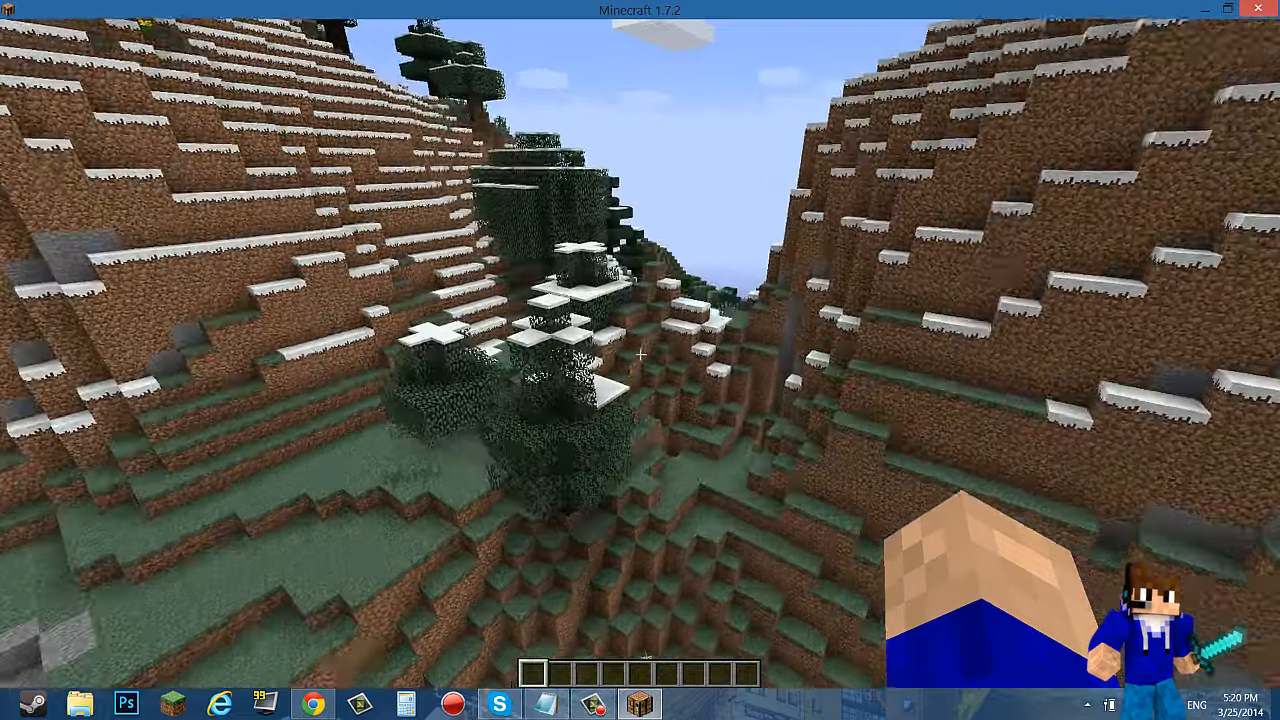
key("w")
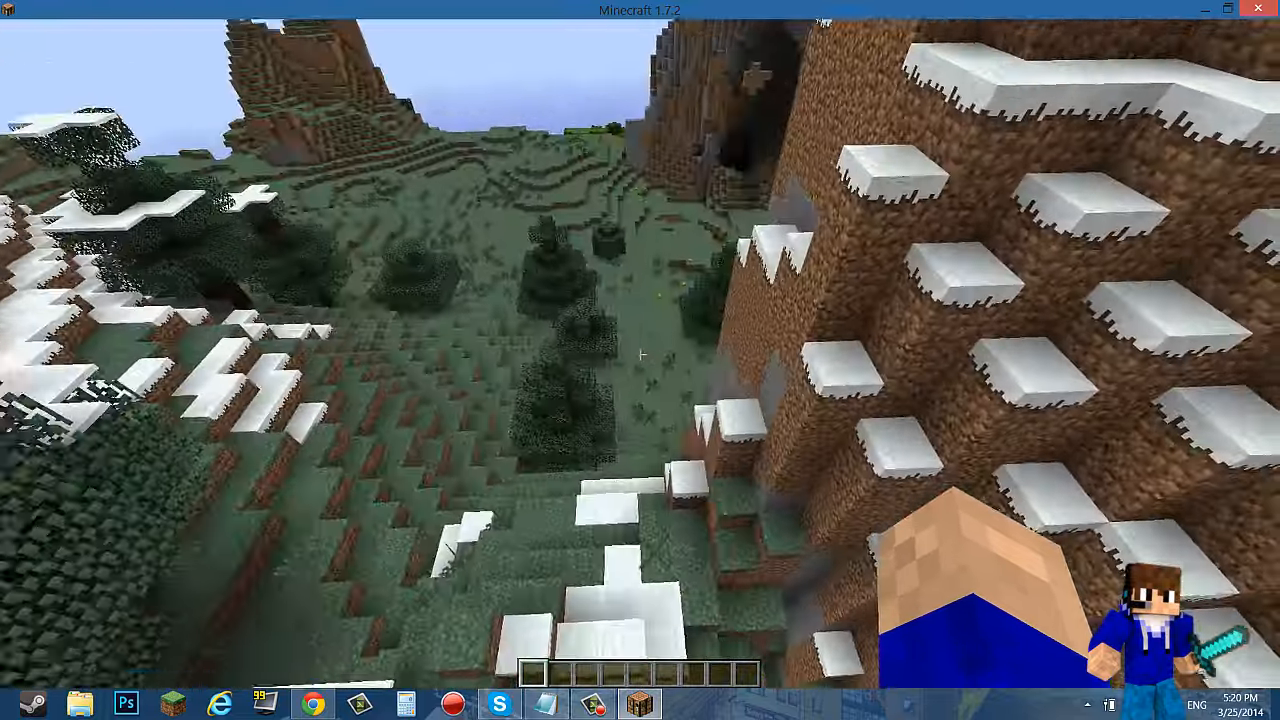
key("w")
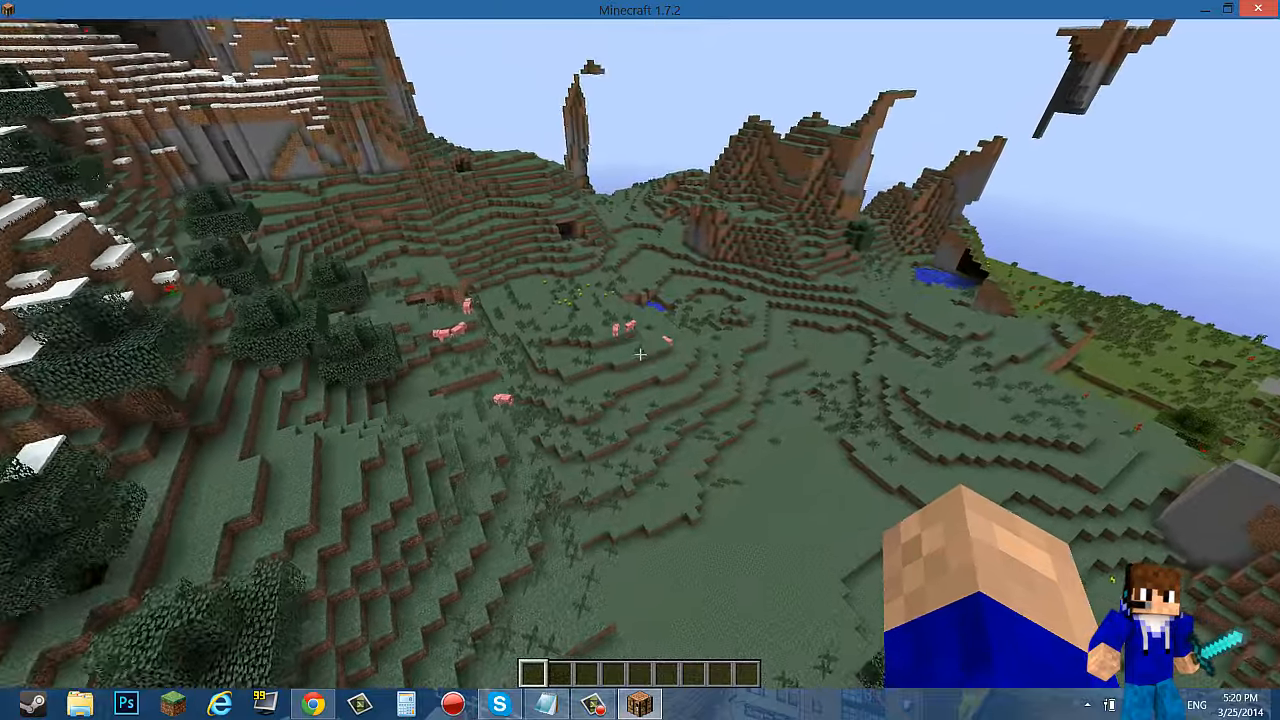
key("w")
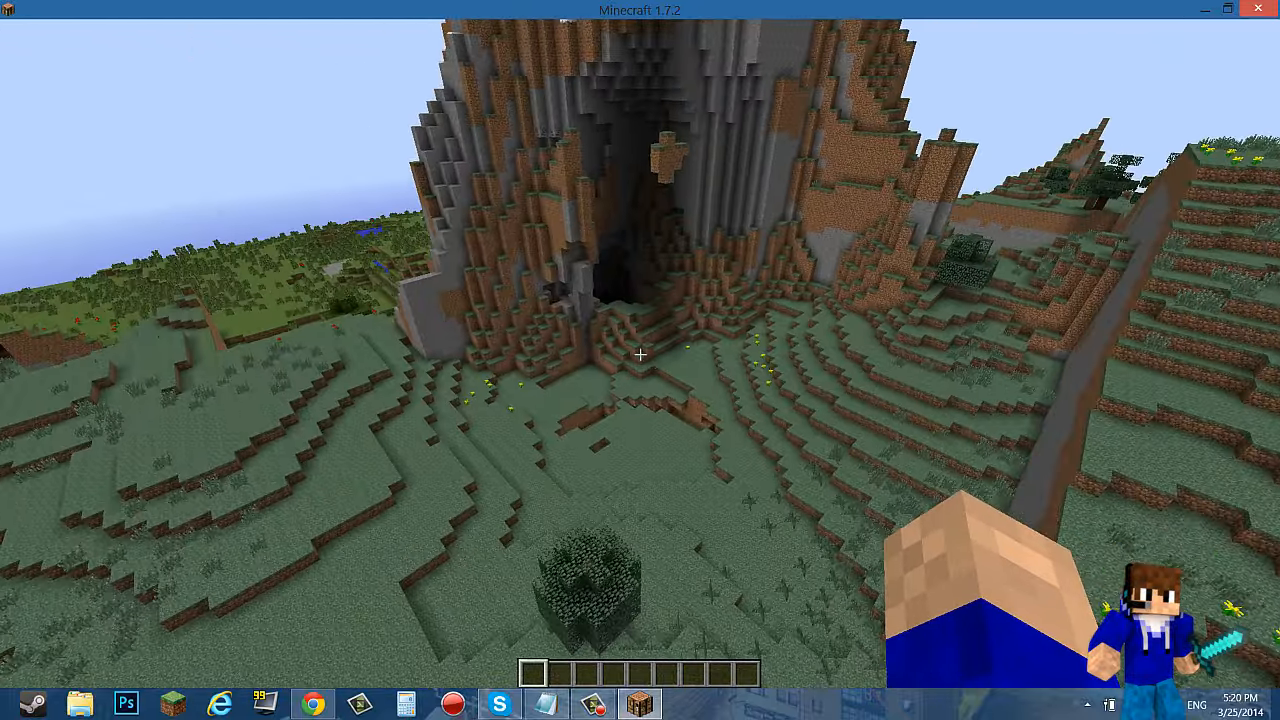
key("w")
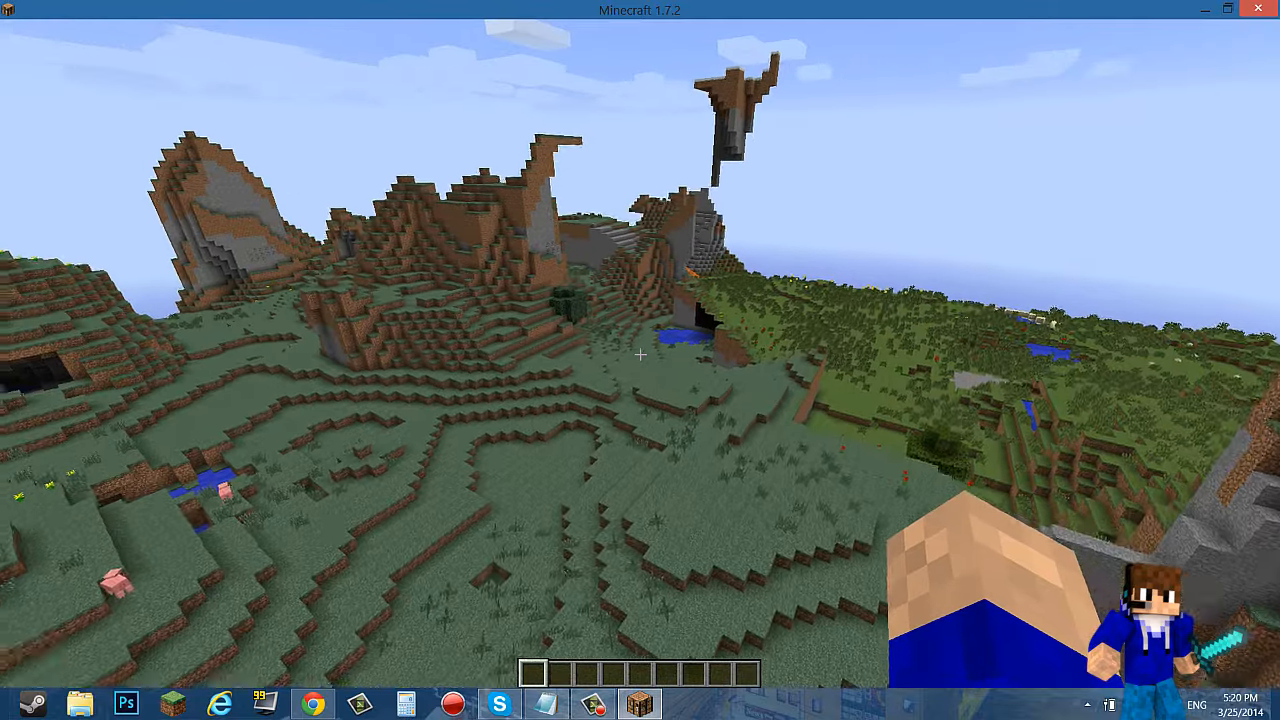
Pause into Options > Music & Sounds, then back out to the world
key("Escape")
left_click(545, 298)
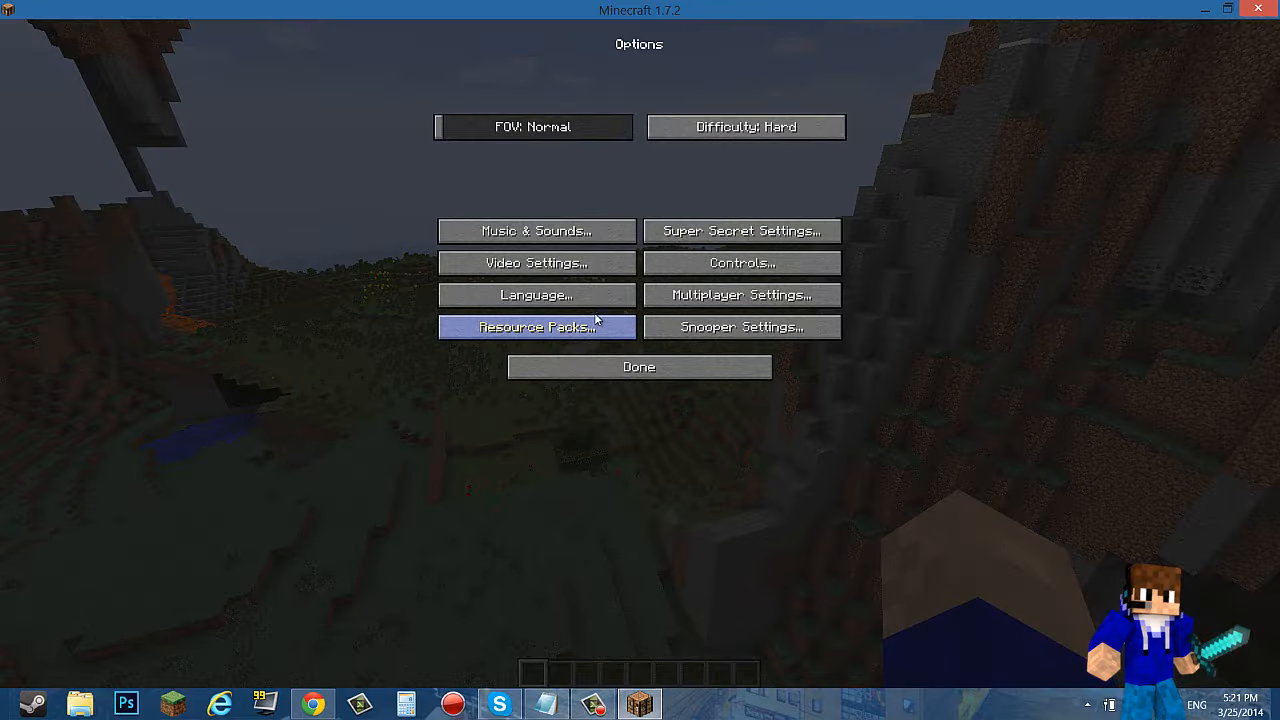
left_click(530, 231)
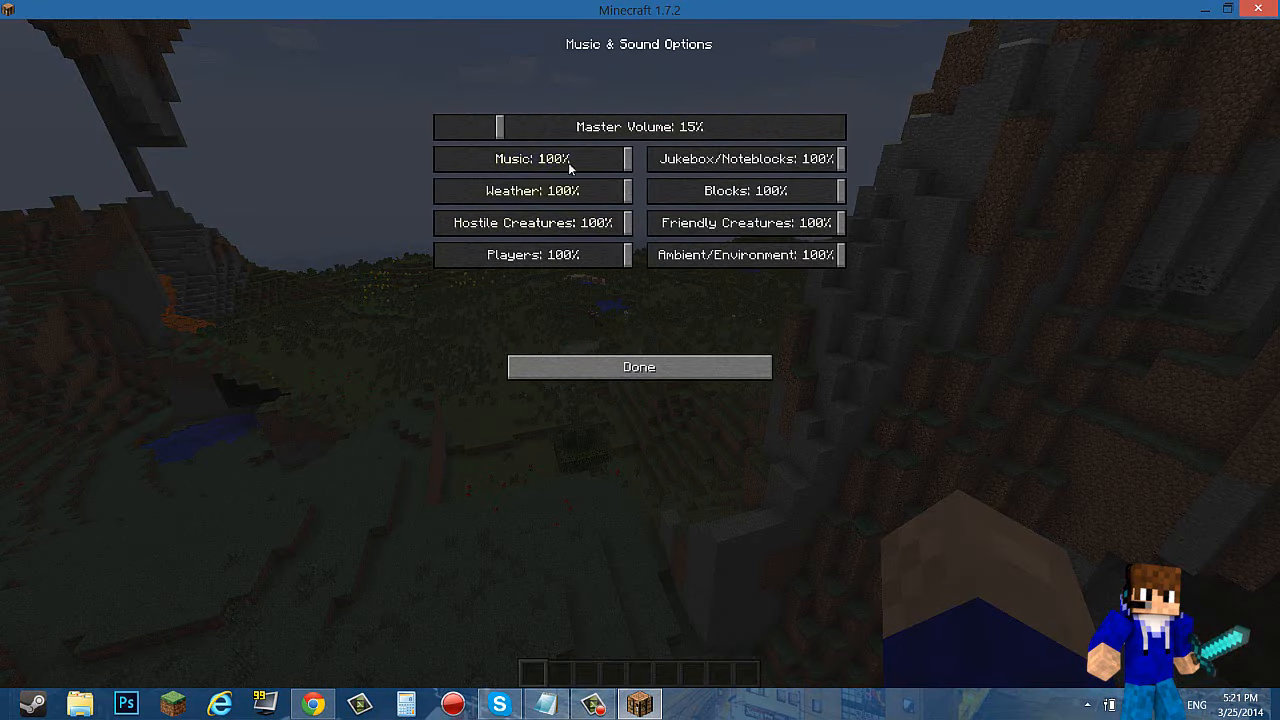
key("Escape")
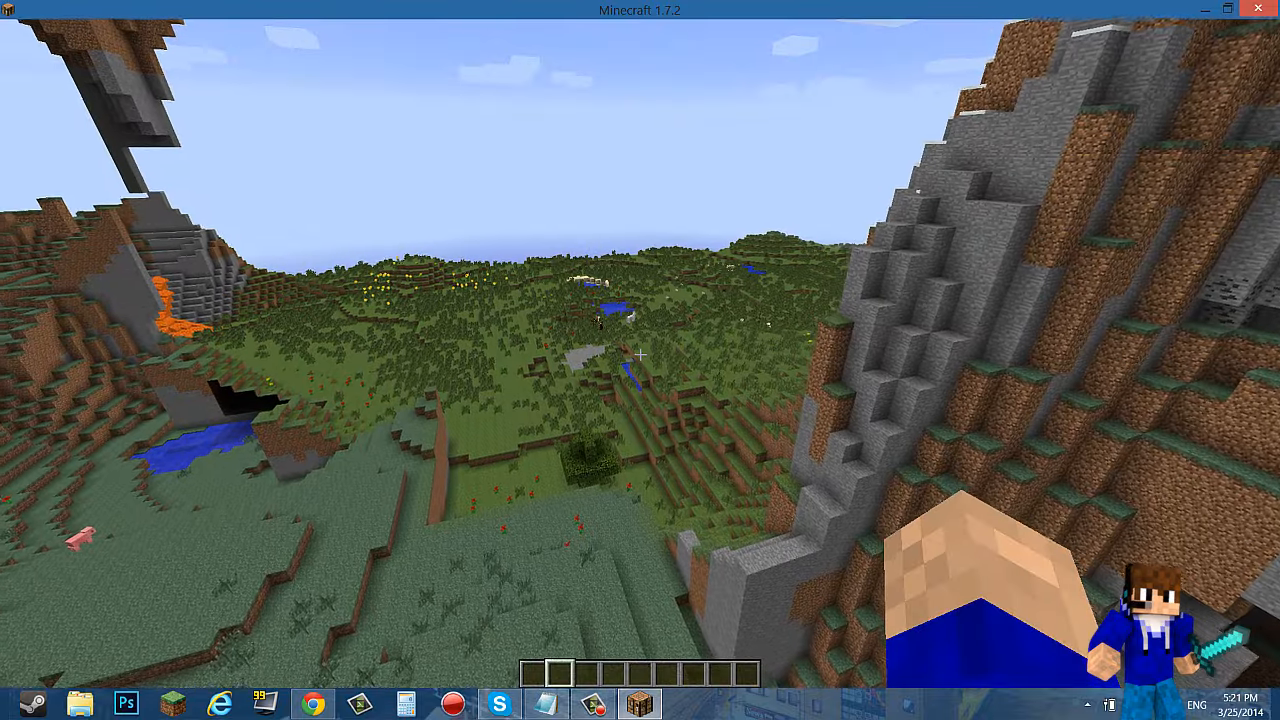
Fly down over the plains past the ponds and horses and land right beside the fox
key("w")
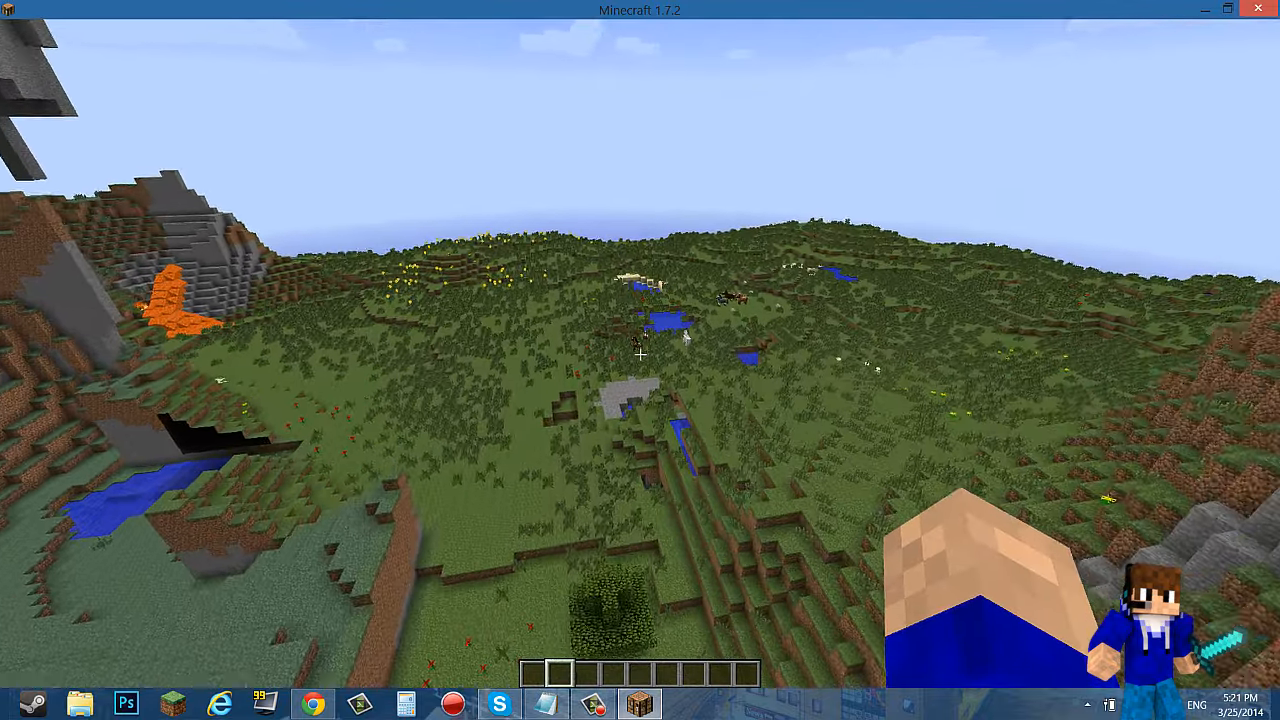
key("w")
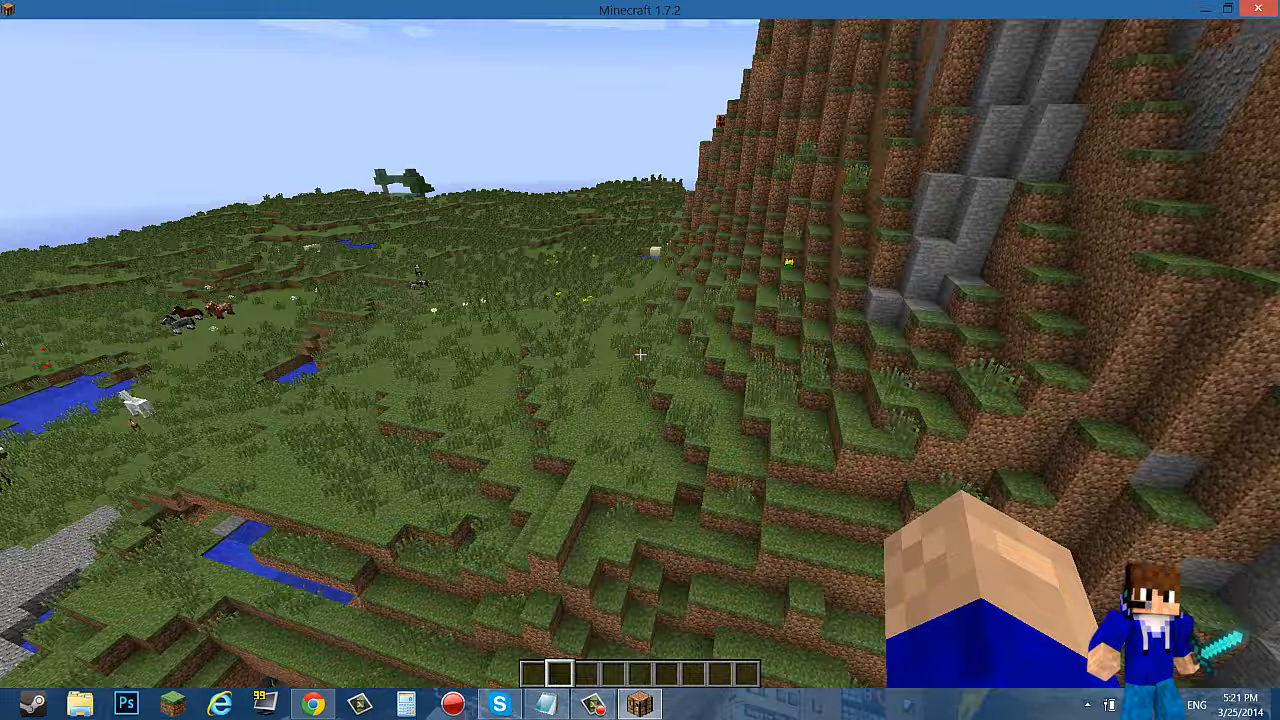
key("w")
key("w")
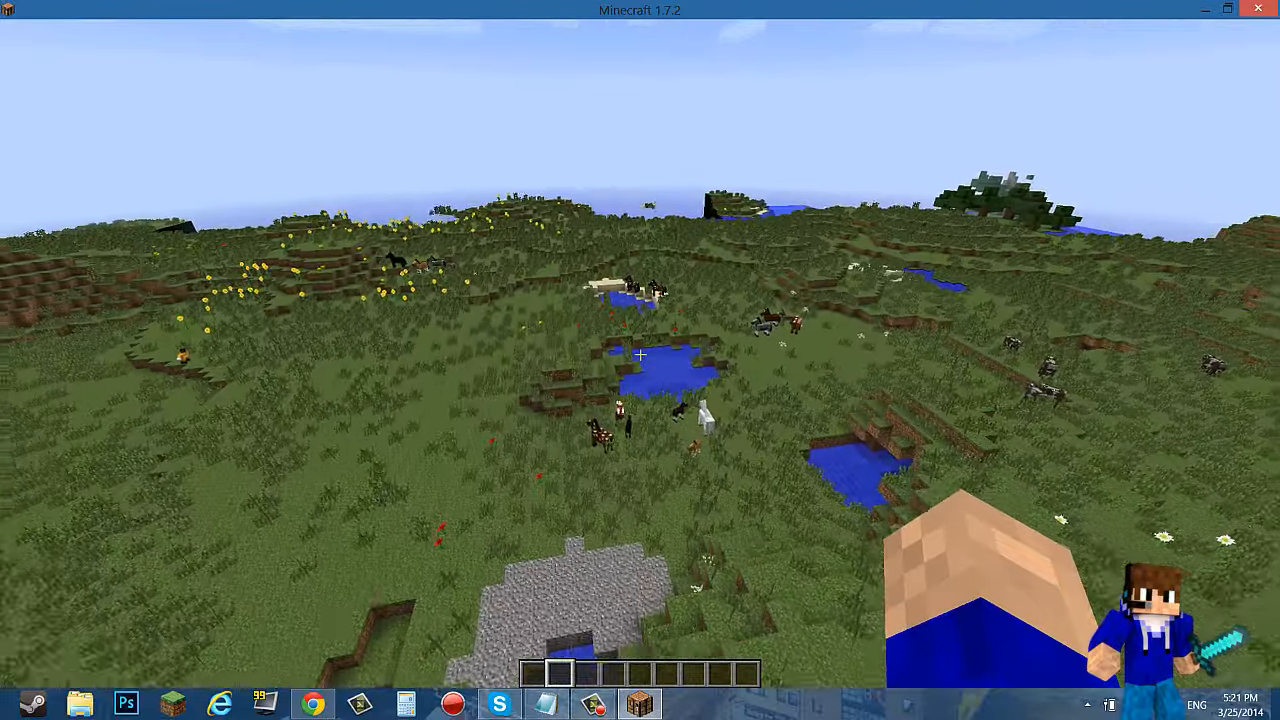
key("w")
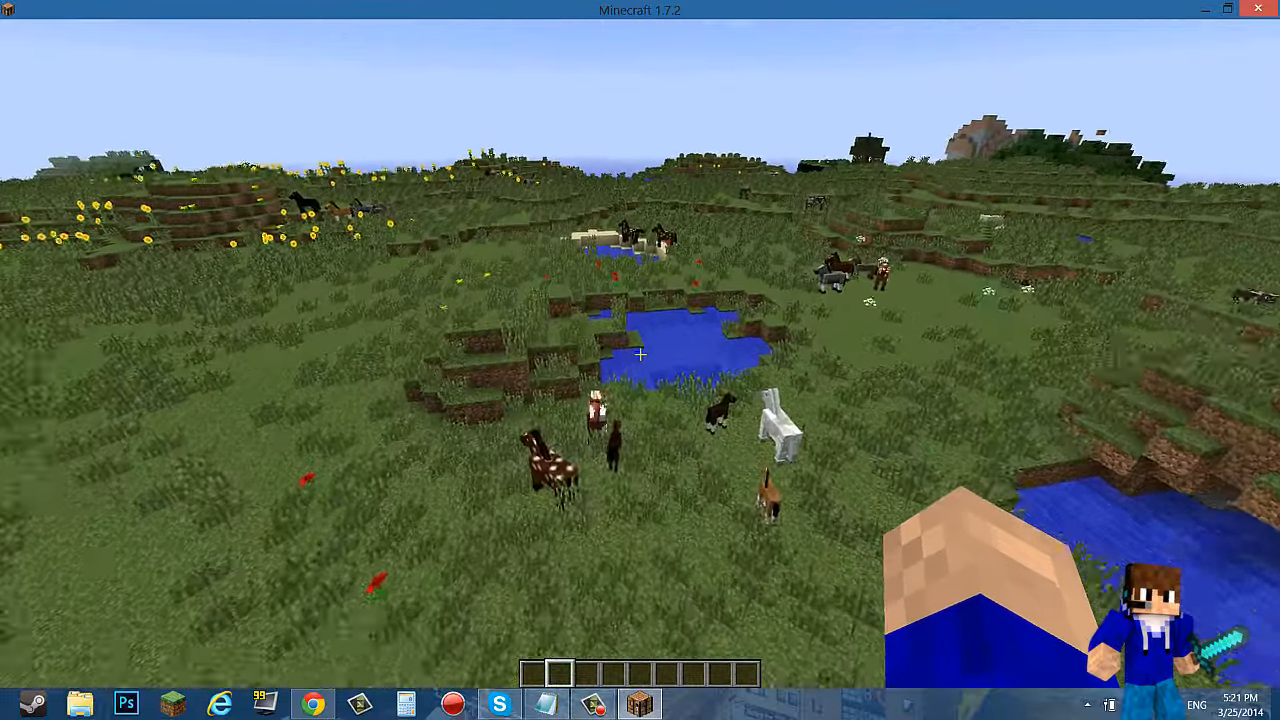
key("w")
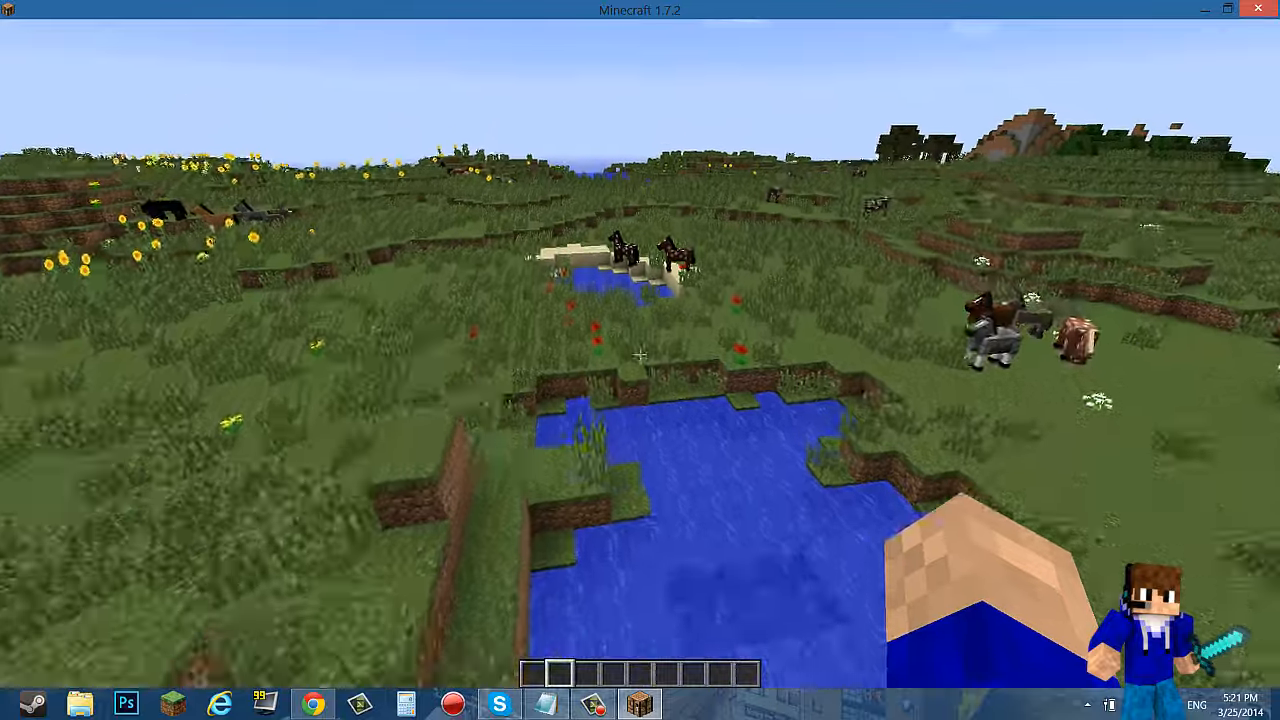
key("w")
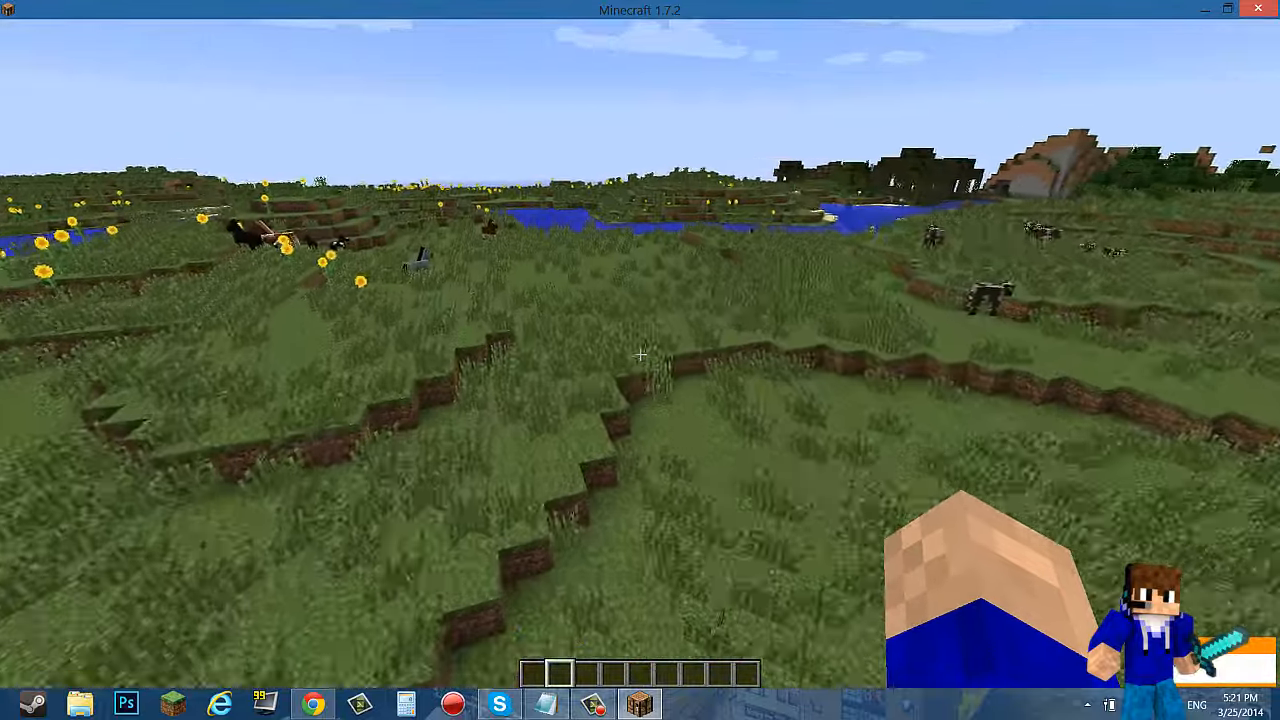
key("w")
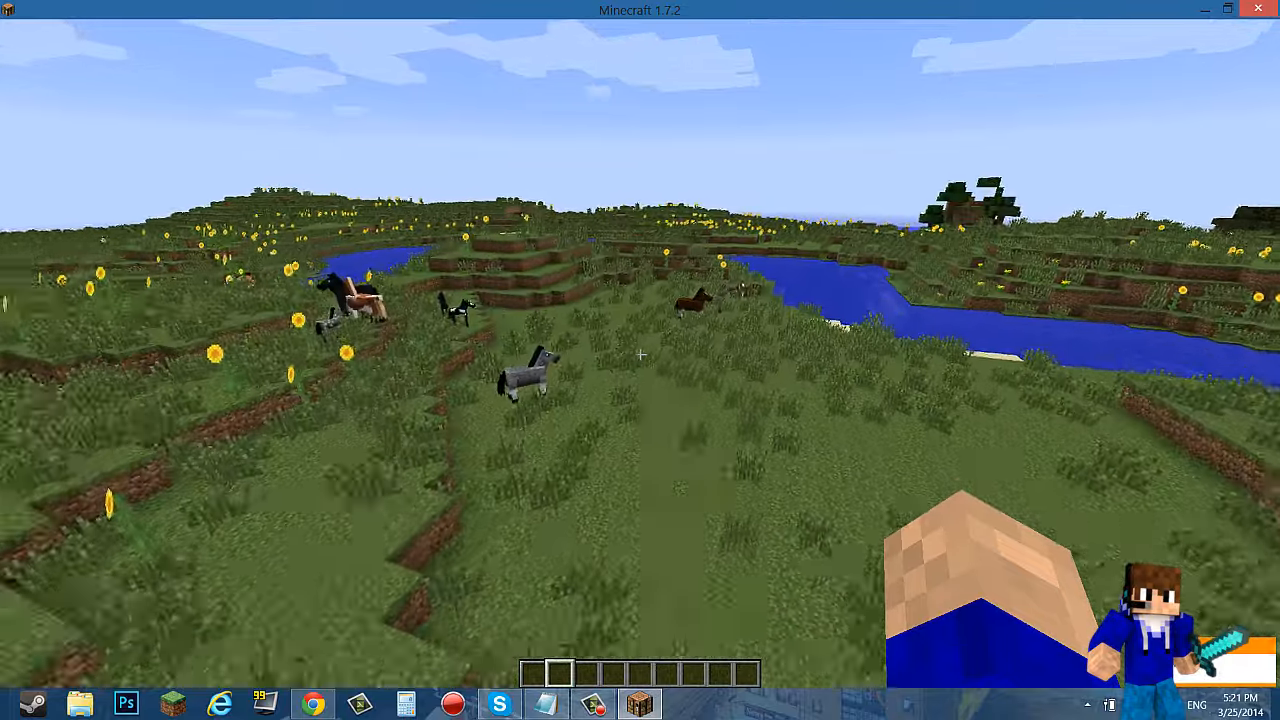
key("w")
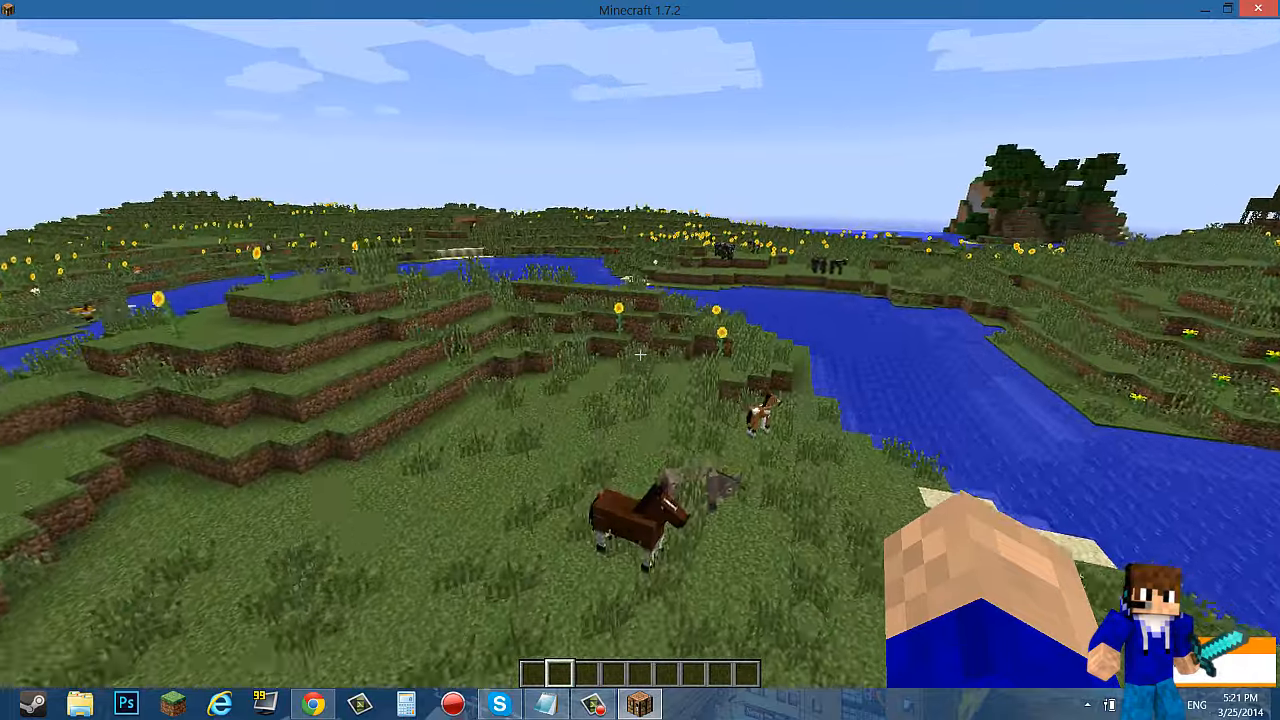
key("w")
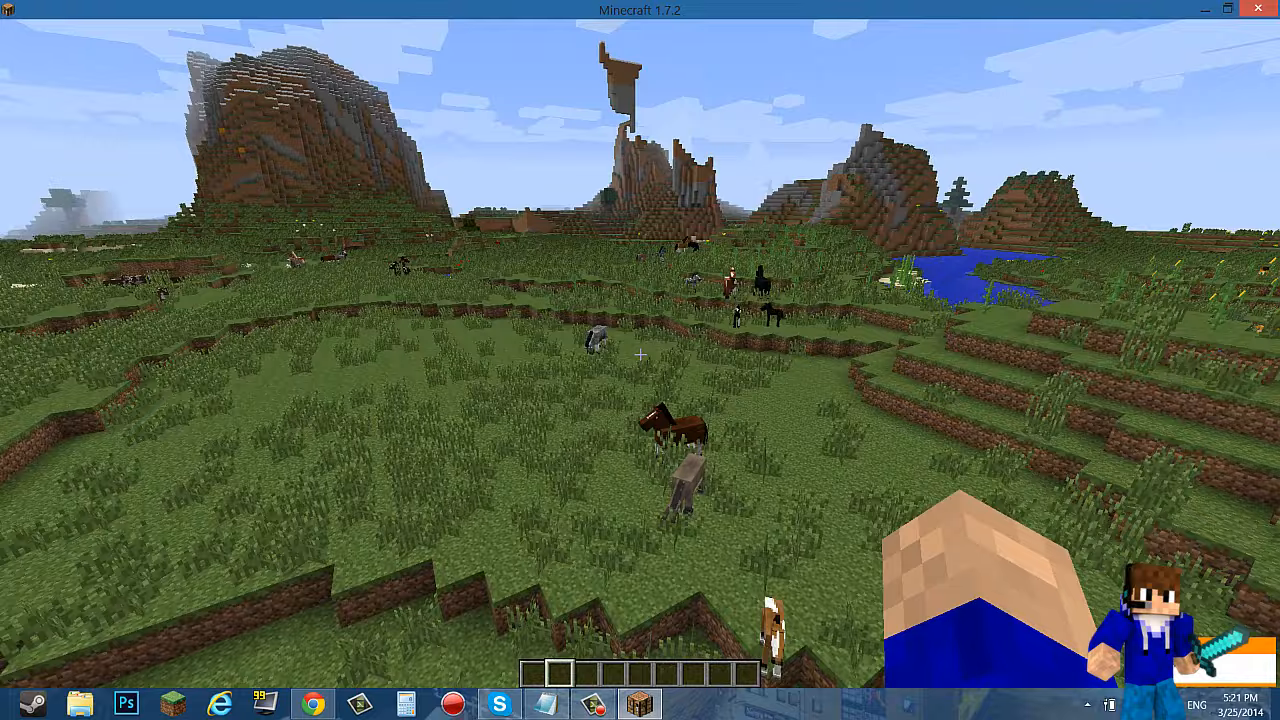
key("w")
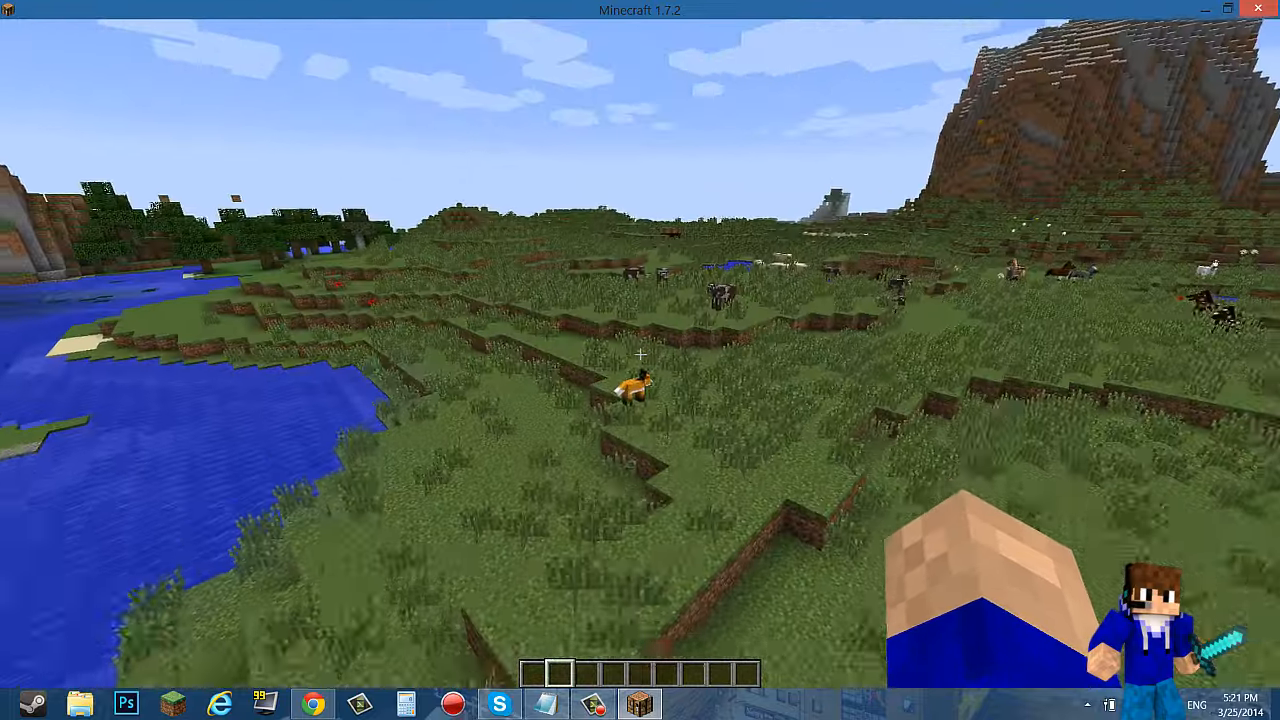
key("w")
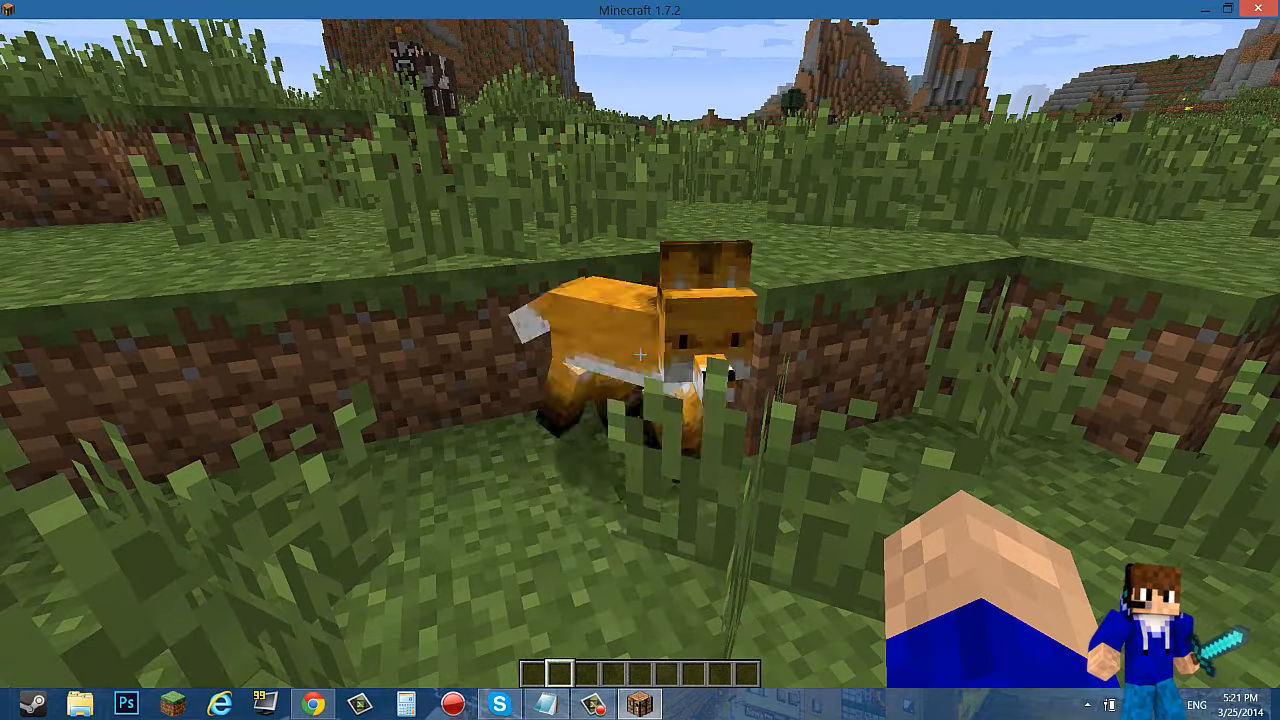
Circle around the fox, briefly peek at the inventory, then turn and hit the fox
key("w")
key("w")
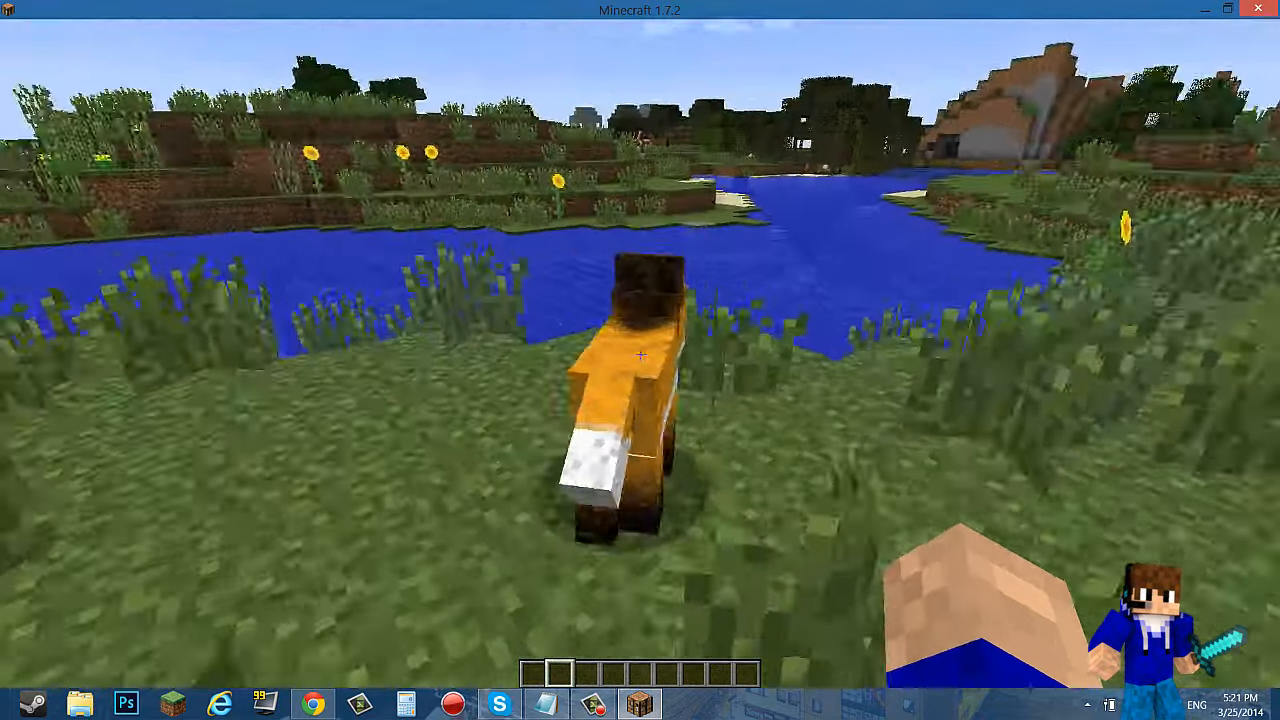
key("w")
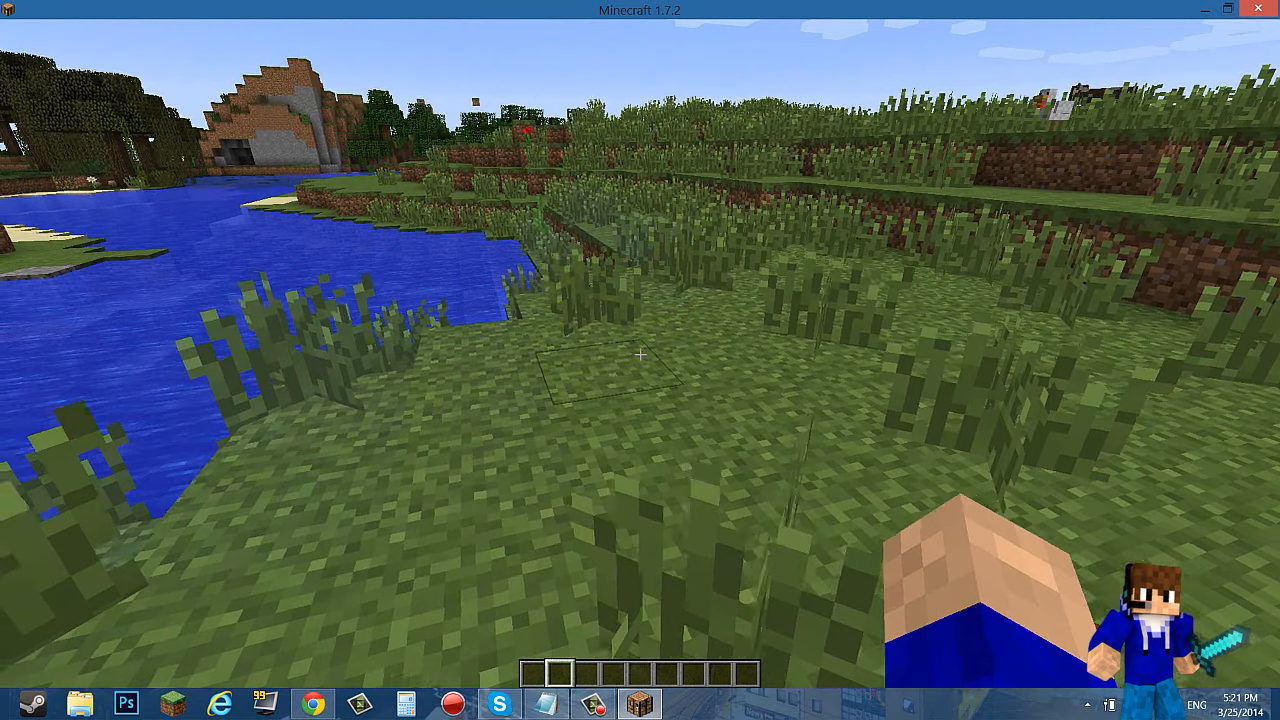
key("e")
key("e")
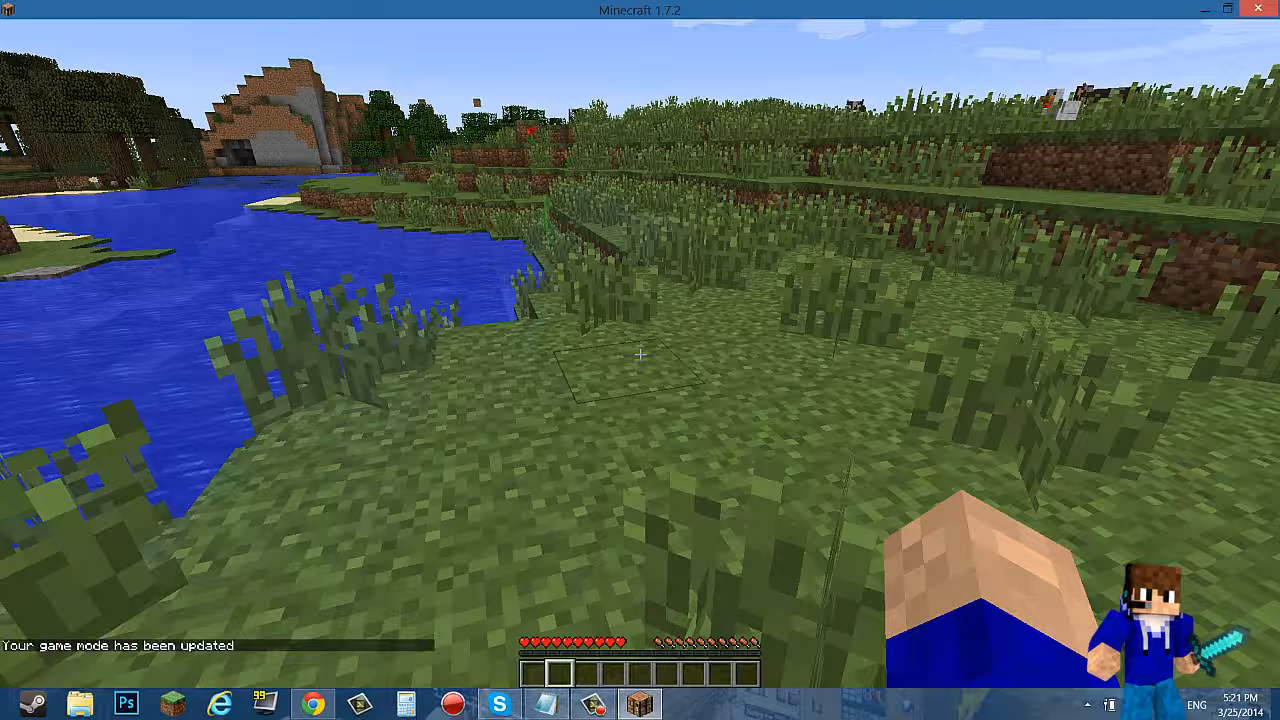
key("w")
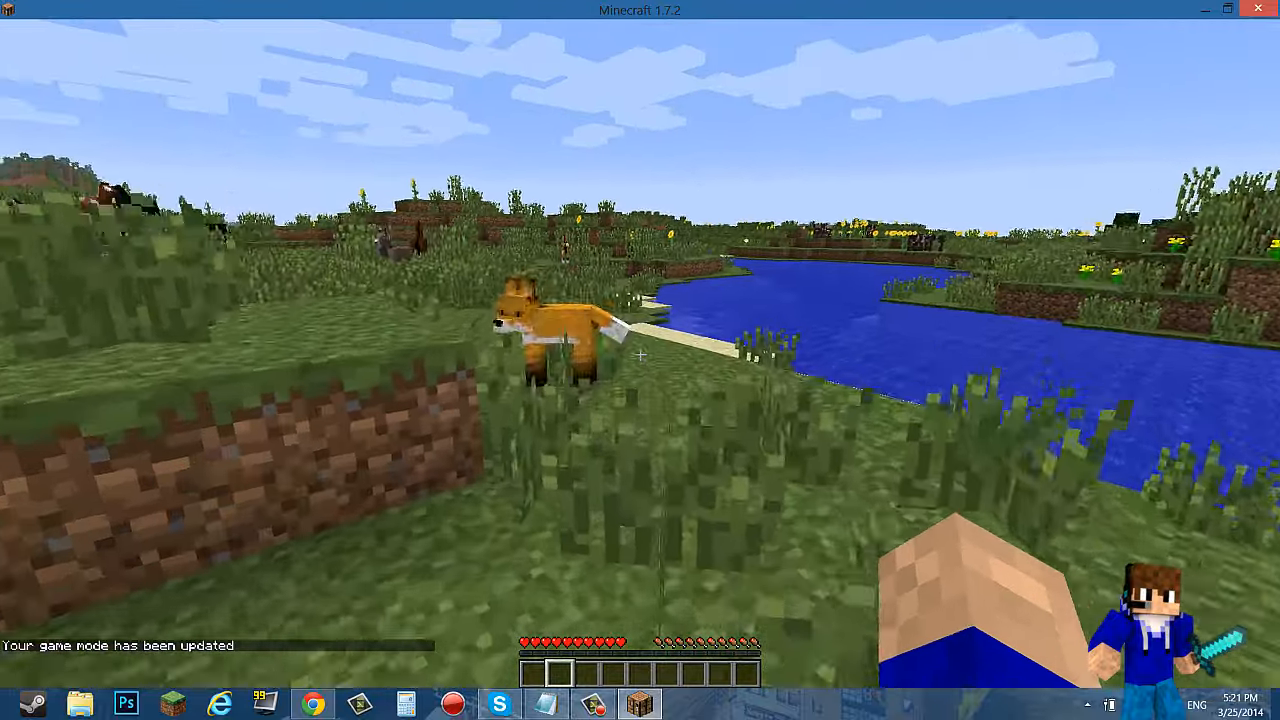
left_click(640, 355)
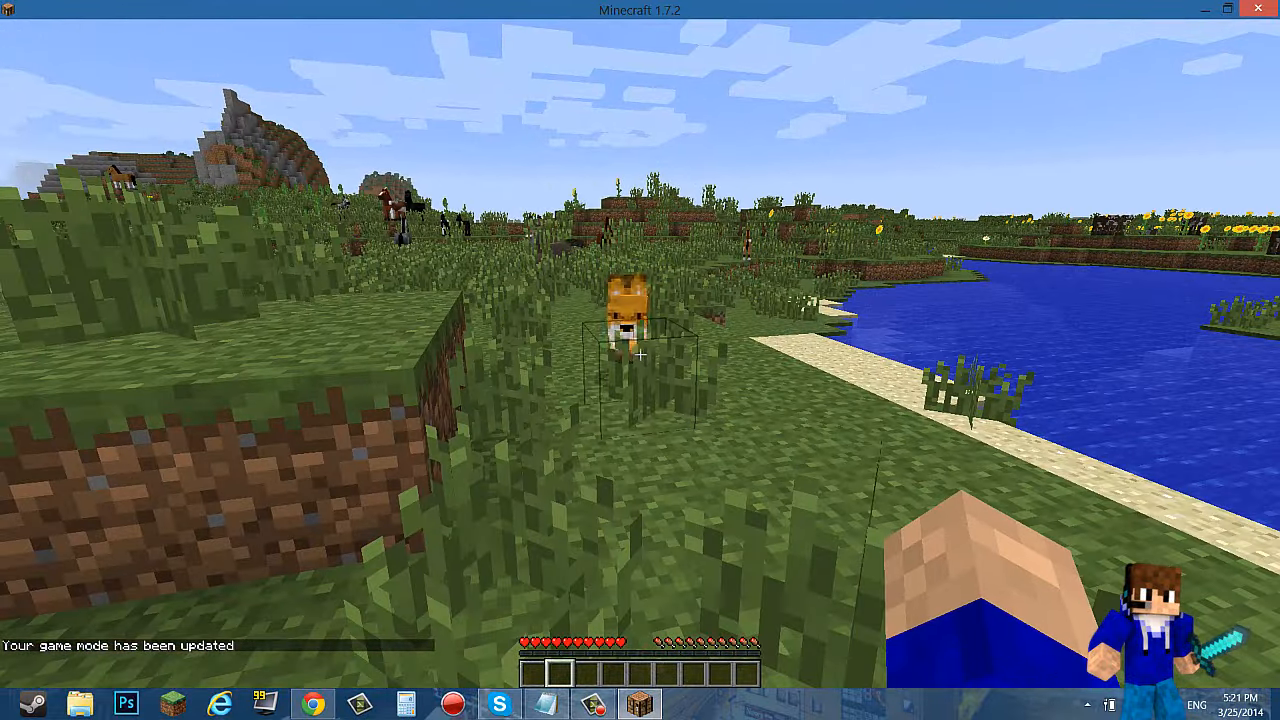
Walk through the grass toward the river, then enter /gamemode 1 and open the creative inventory
key("w")
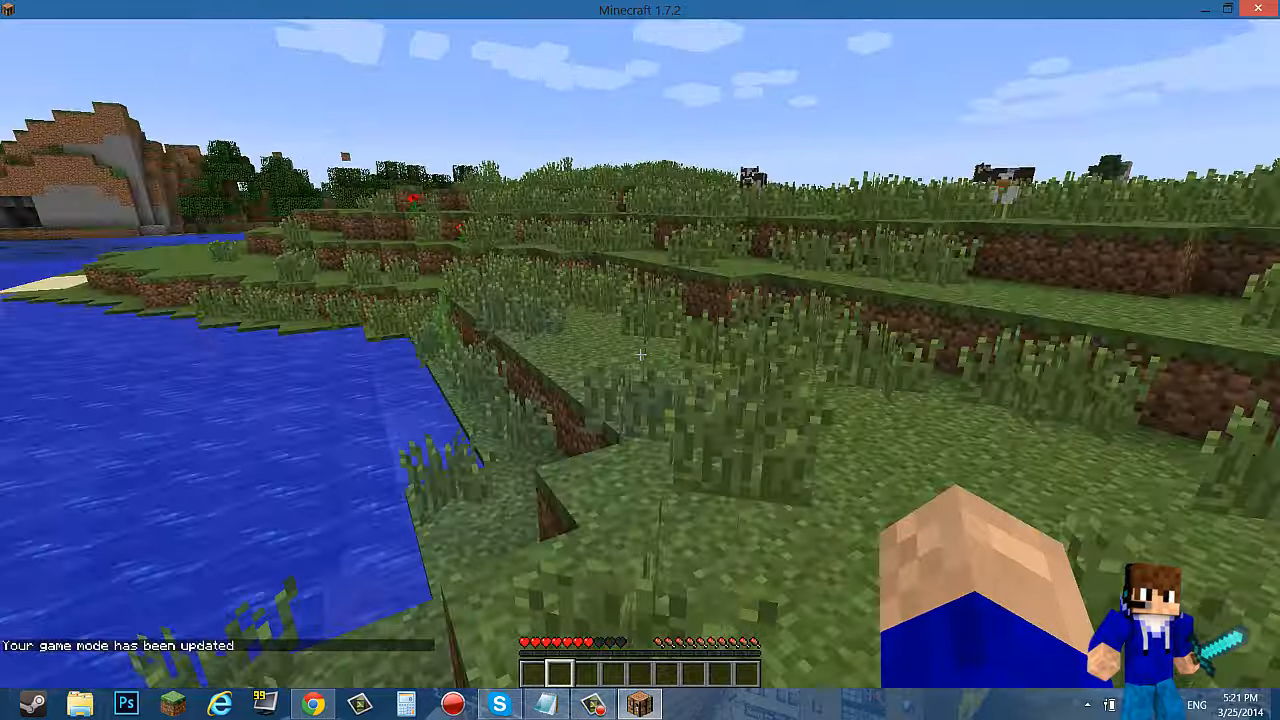
key("w")
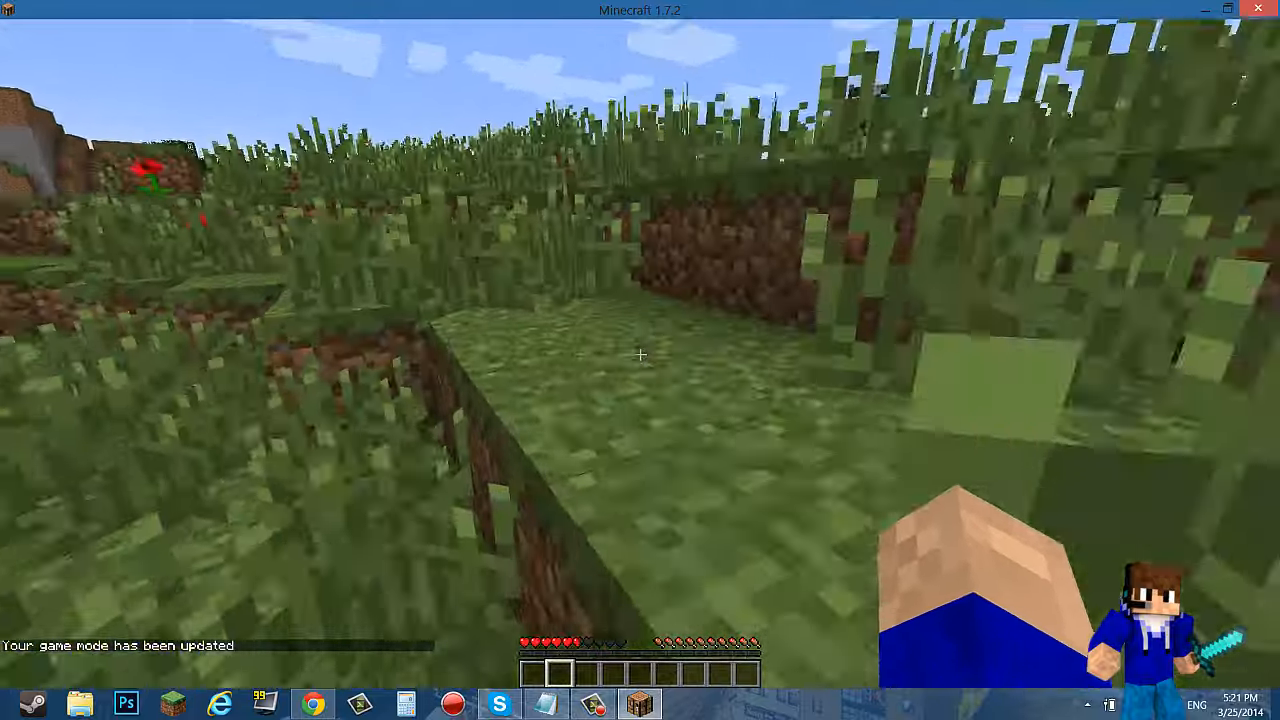
key("w")
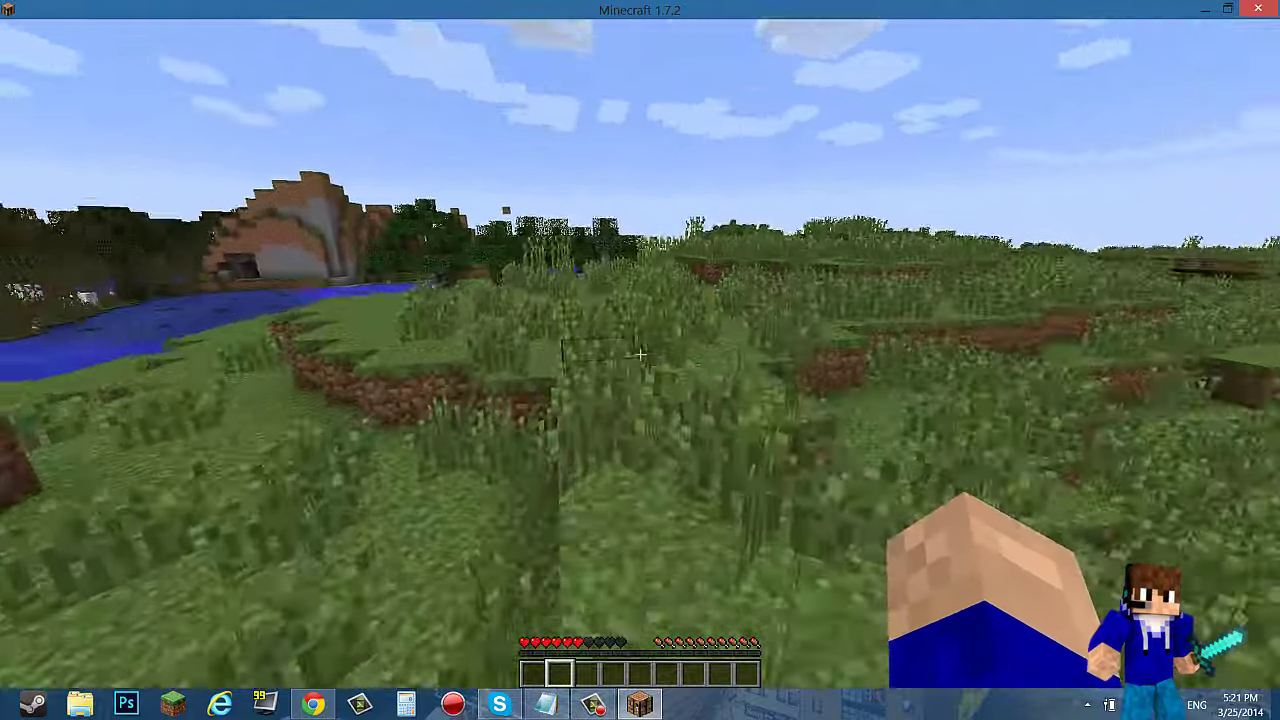
key("w")
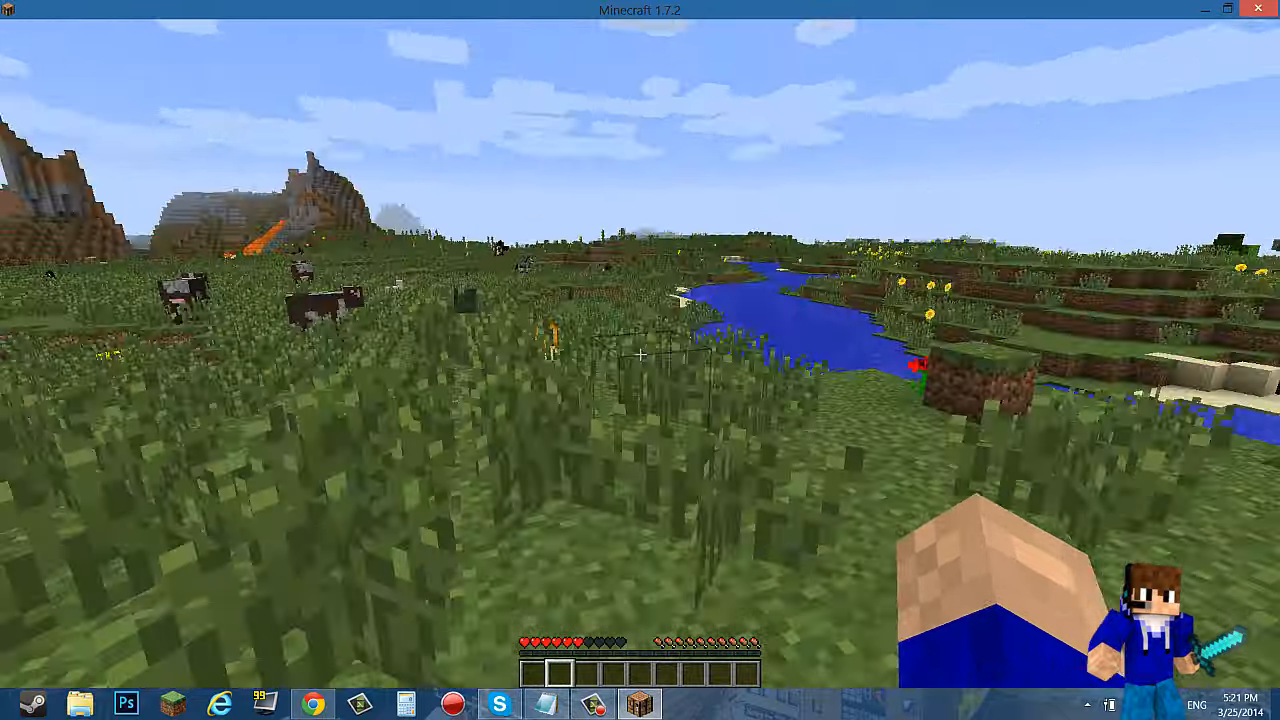
type("w")
type("/gamemode 0")
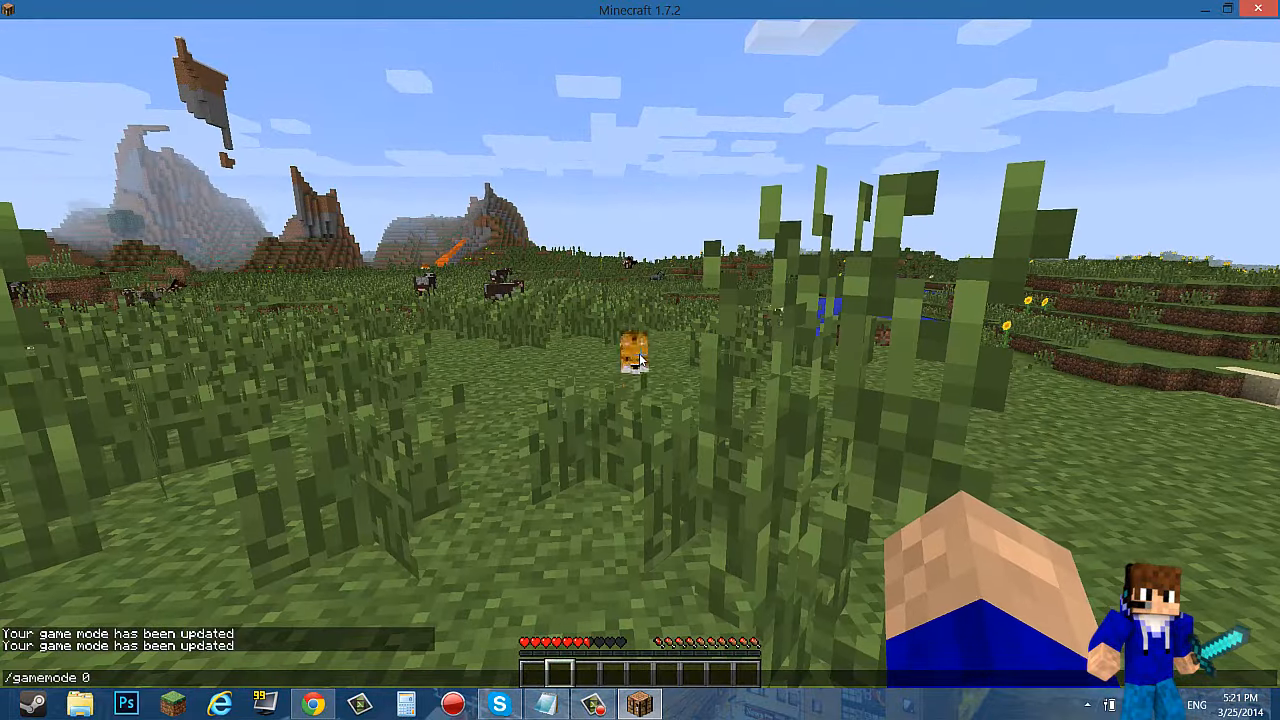
key("Return")
Place MoCreatures spawn eggs such as Ostrich, Elephant and Wyvern into the hotbar from Search Items
key("e")
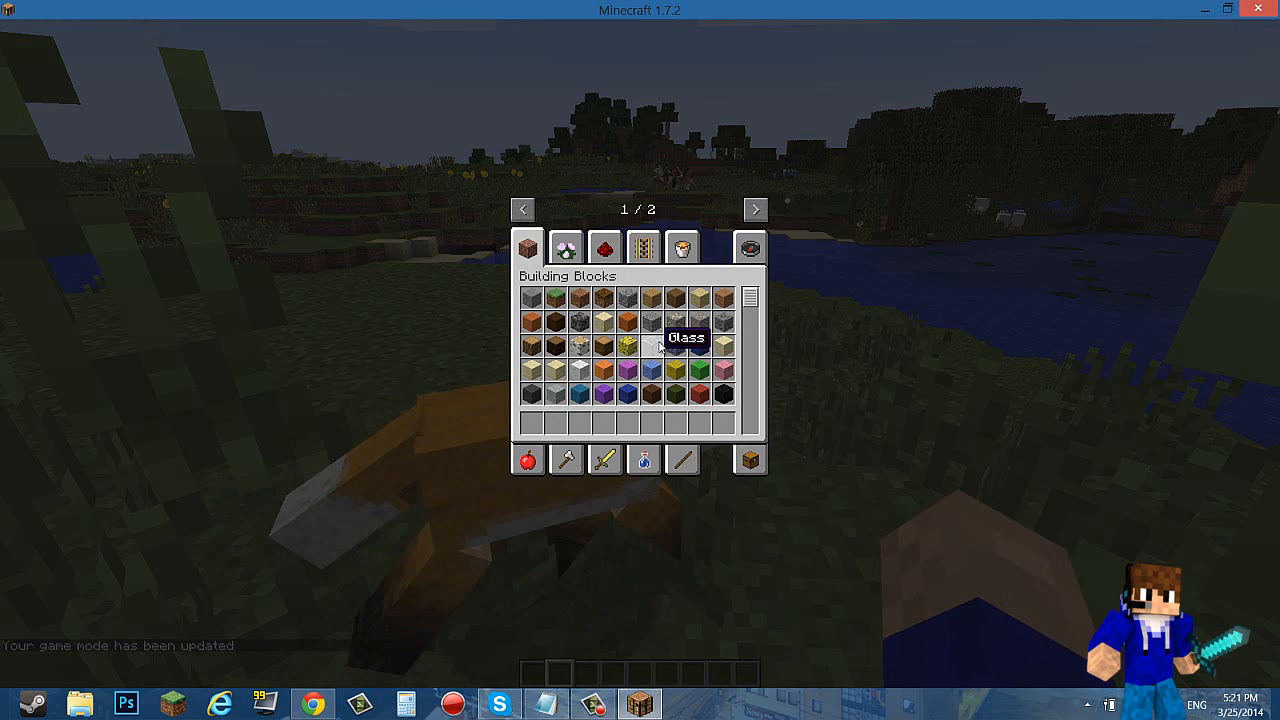
left_click(750, 248)
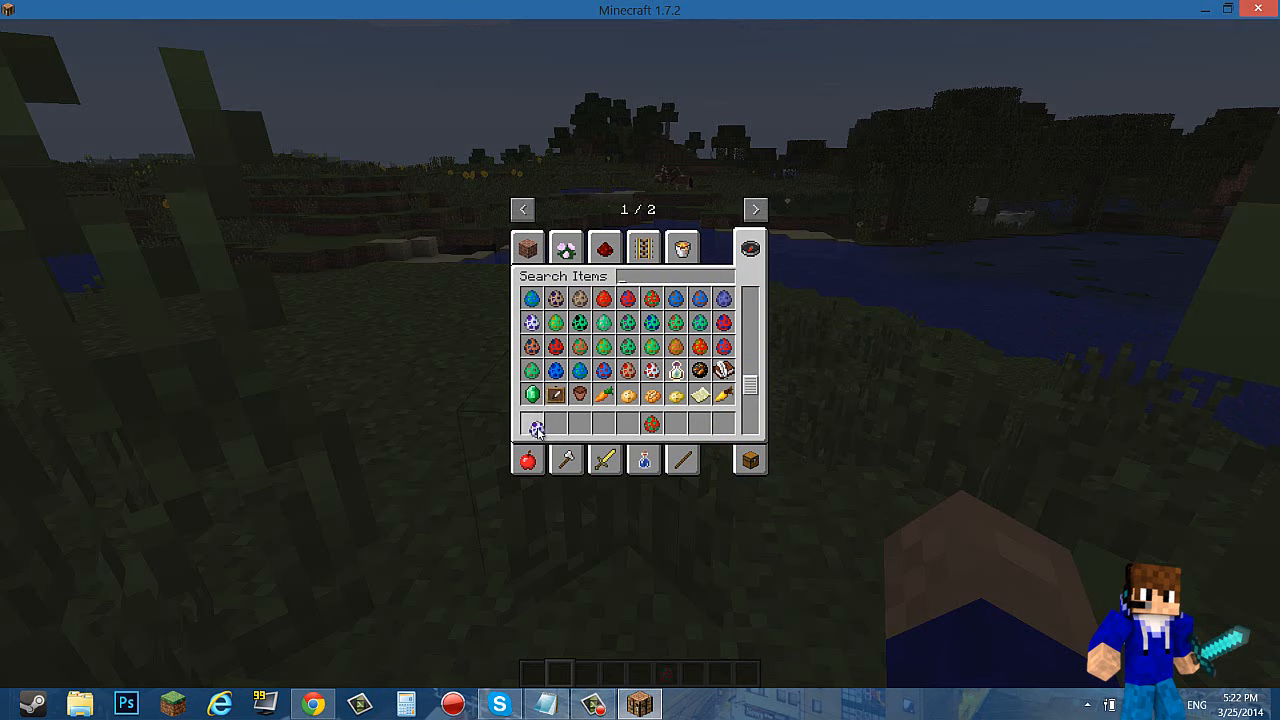
left_click(556, 396)
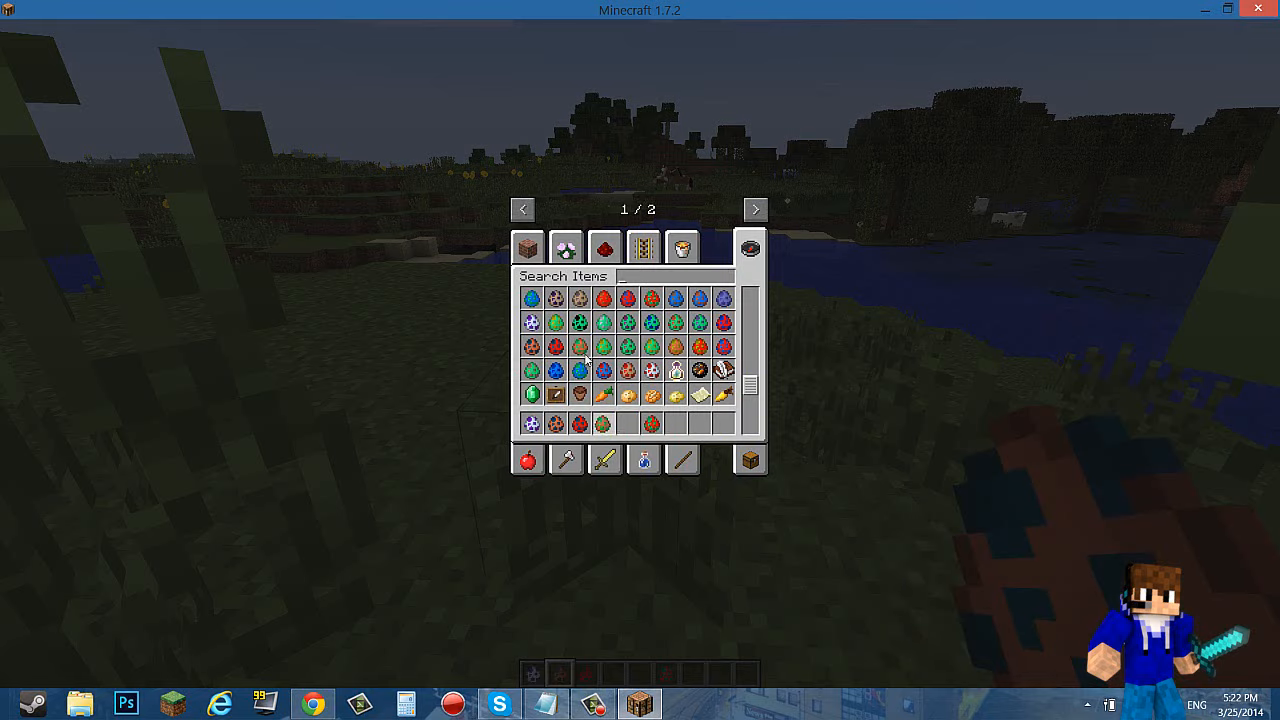
key("Escape")
scroll(640, 360, "down", 2)
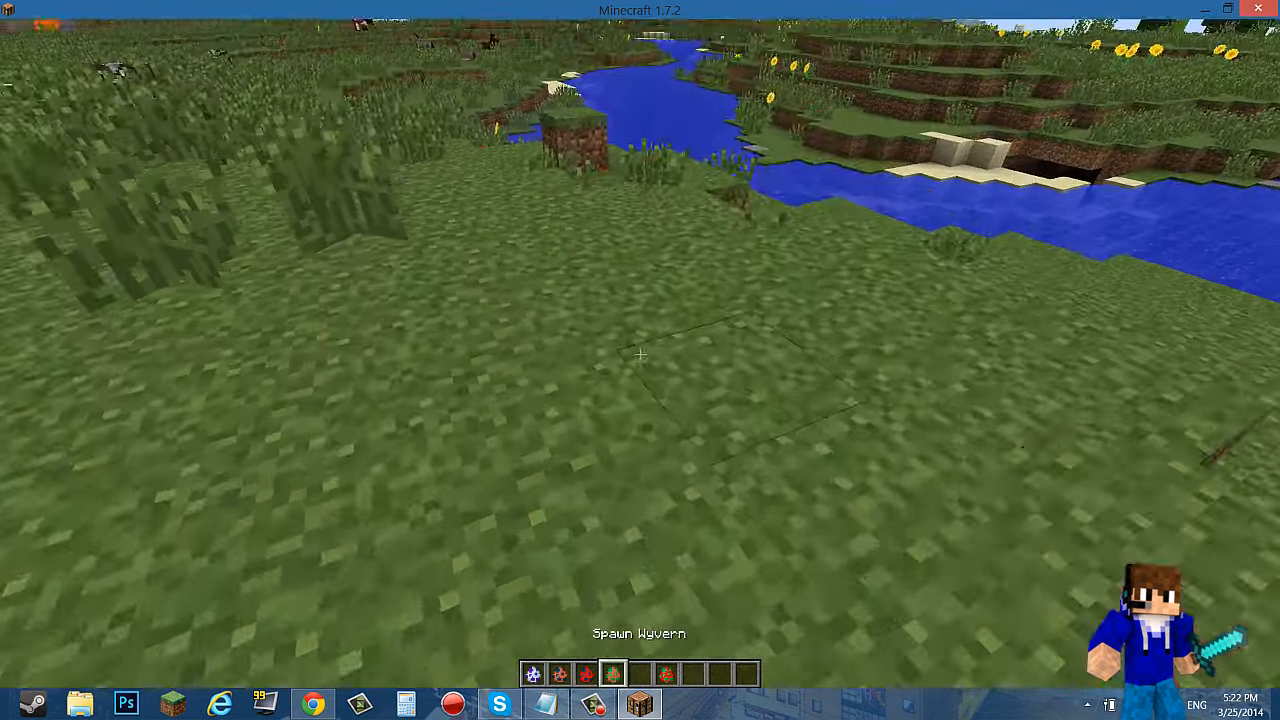
Spawn two wyverns and two Komodo dragons on the grass at the crosshair
right_click(640, 355)
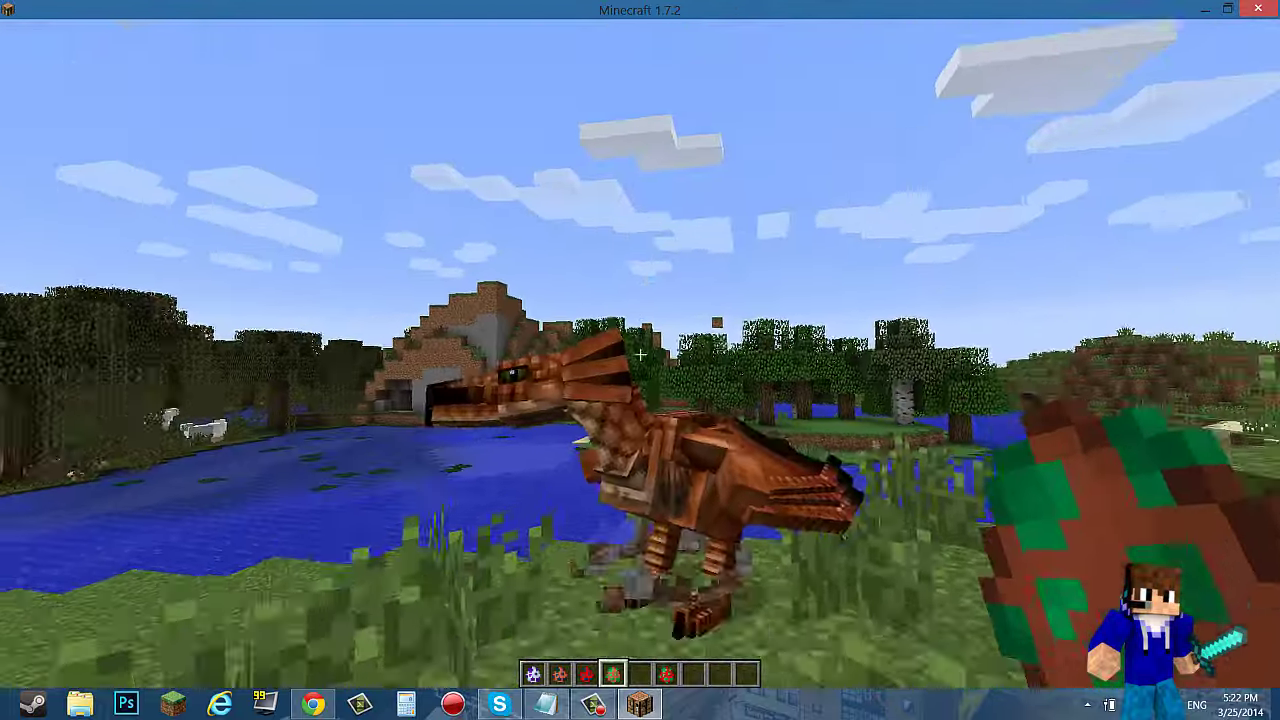
right_click(640, 354)
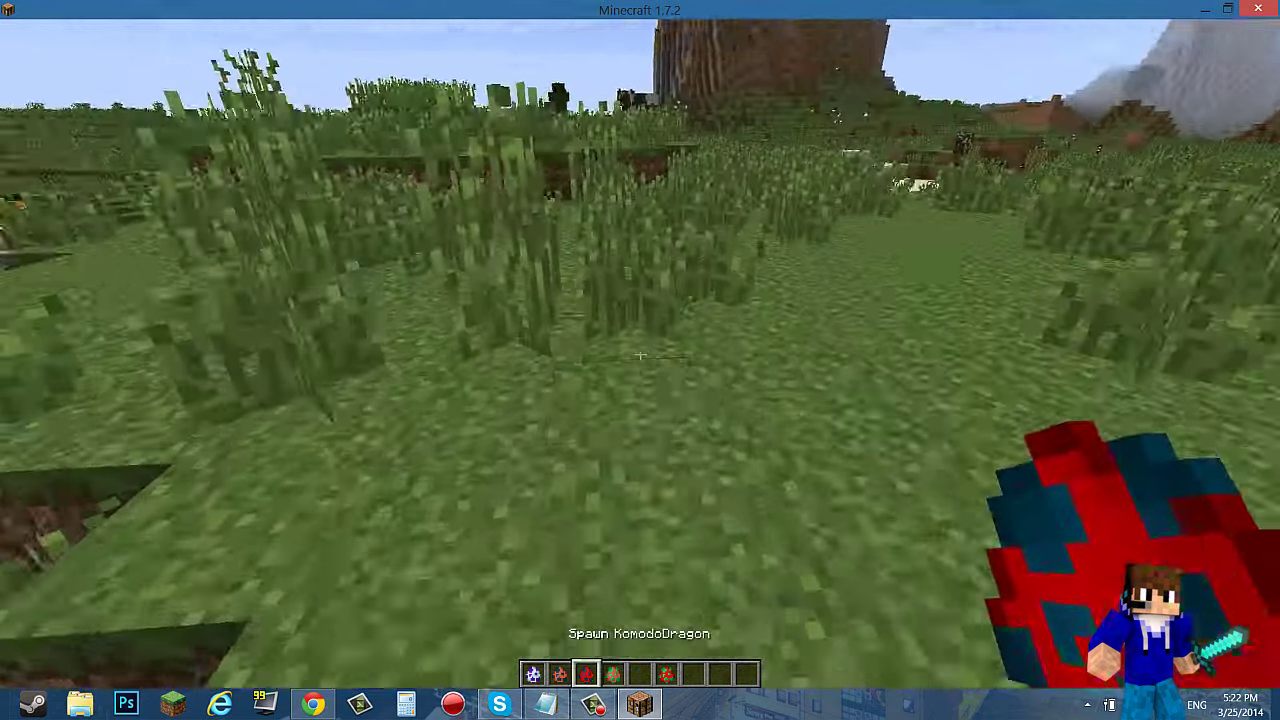
right_click(640, 354)
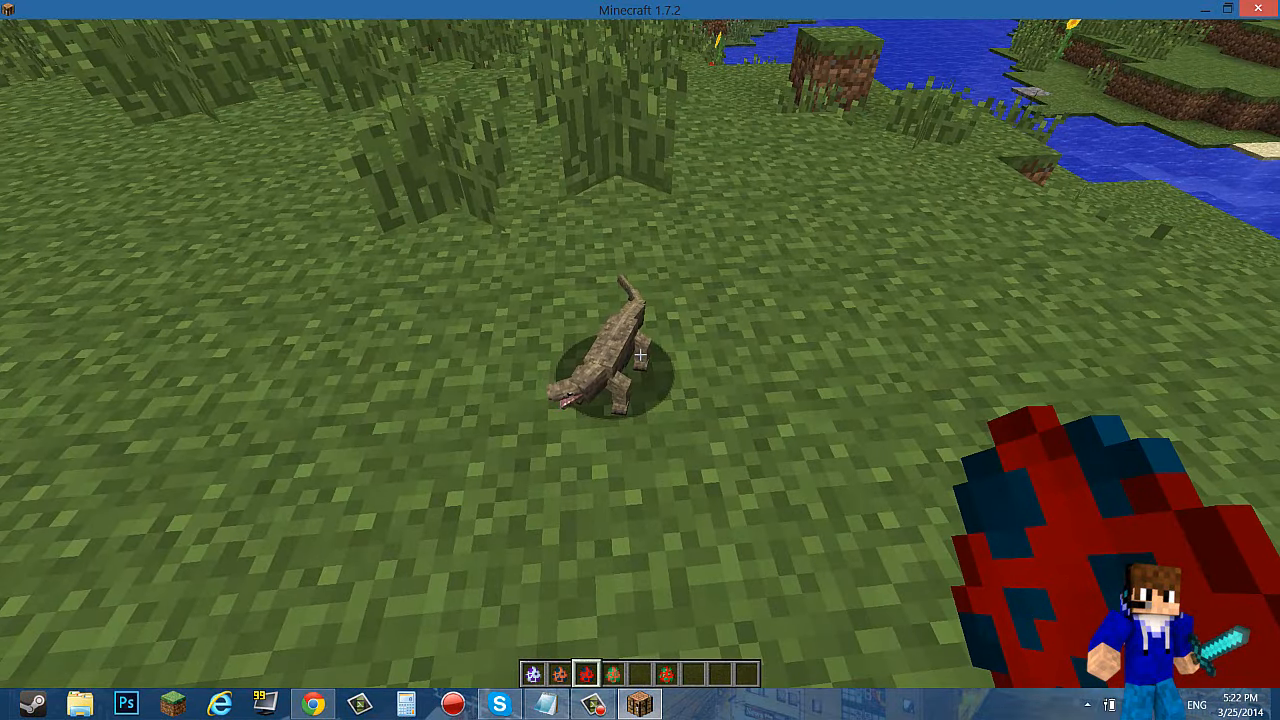
scroll(640, 354, "up", 1)
scroll(640, 354, "down", 2)
right_click(640, 354)
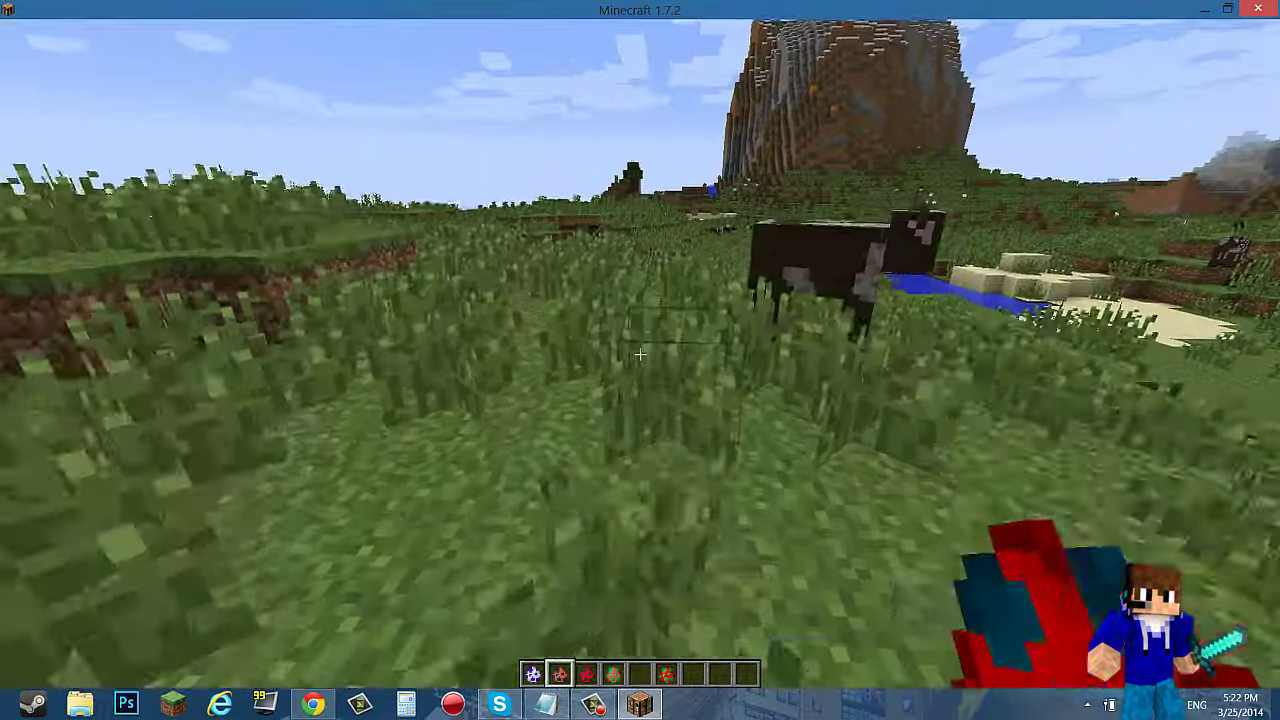
scroll(640, 355, "down", 1)
Spawn an elephant and an ostrich in the plains nearby
right_click(640, 355)
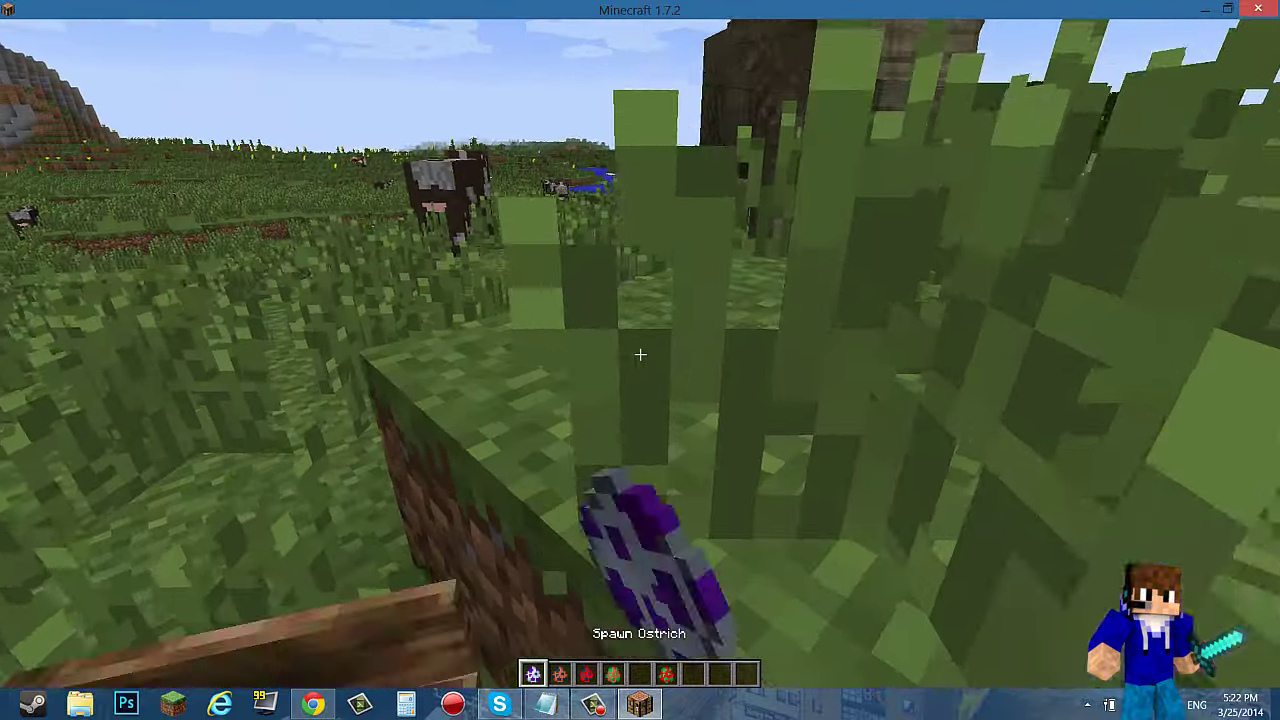
right_click(640, 355)
type("/gamemode 0")
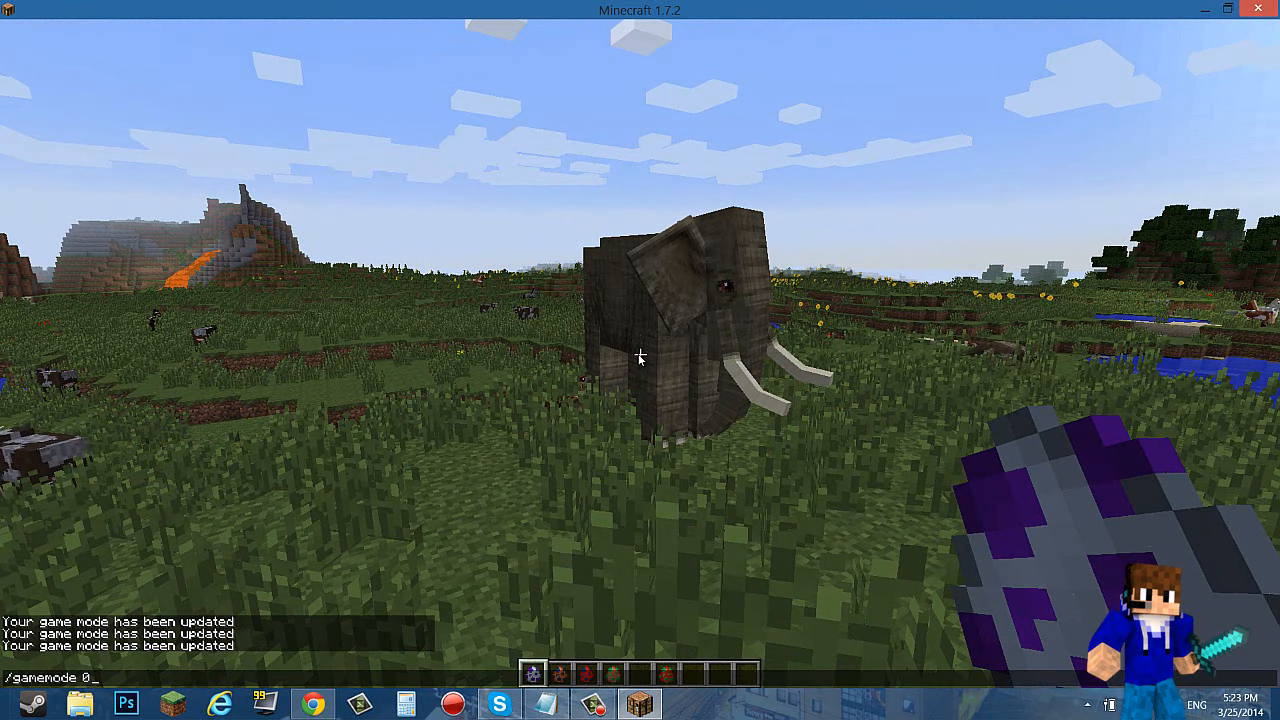
Submit /gamemode 0 for survival and attack the elephant until it kills the player
key("Return")
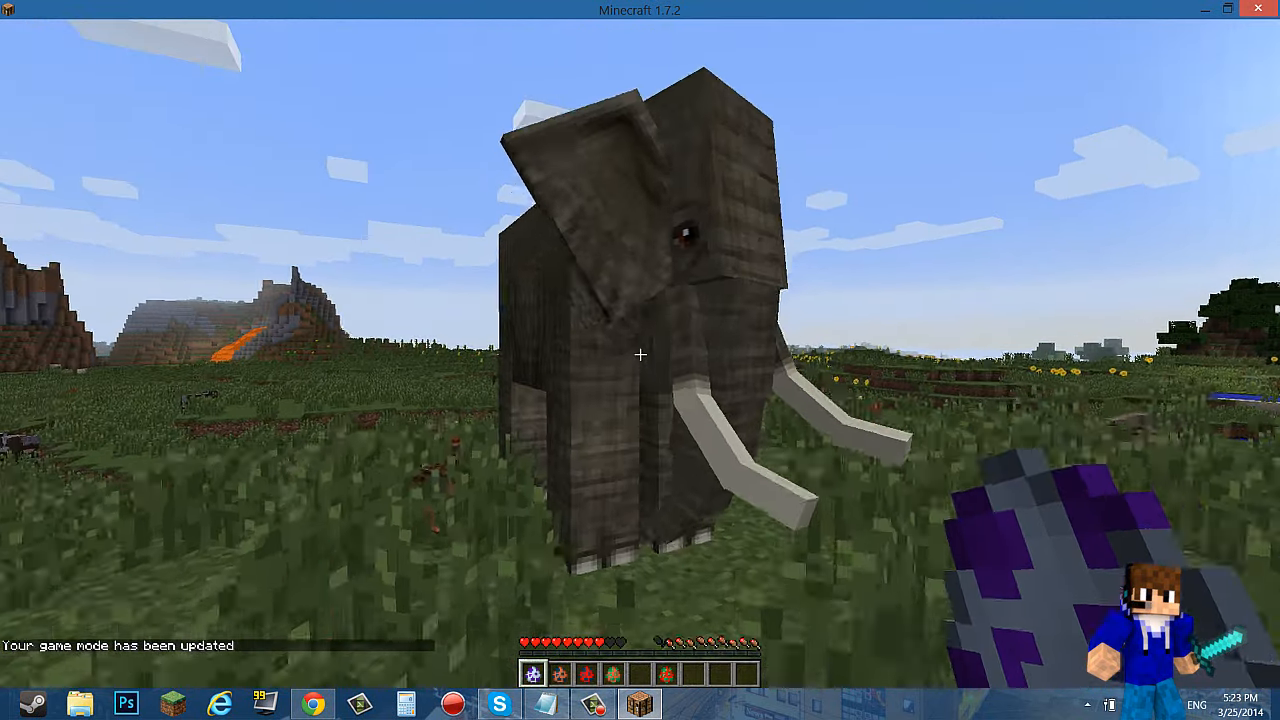
left_click(640, 354)
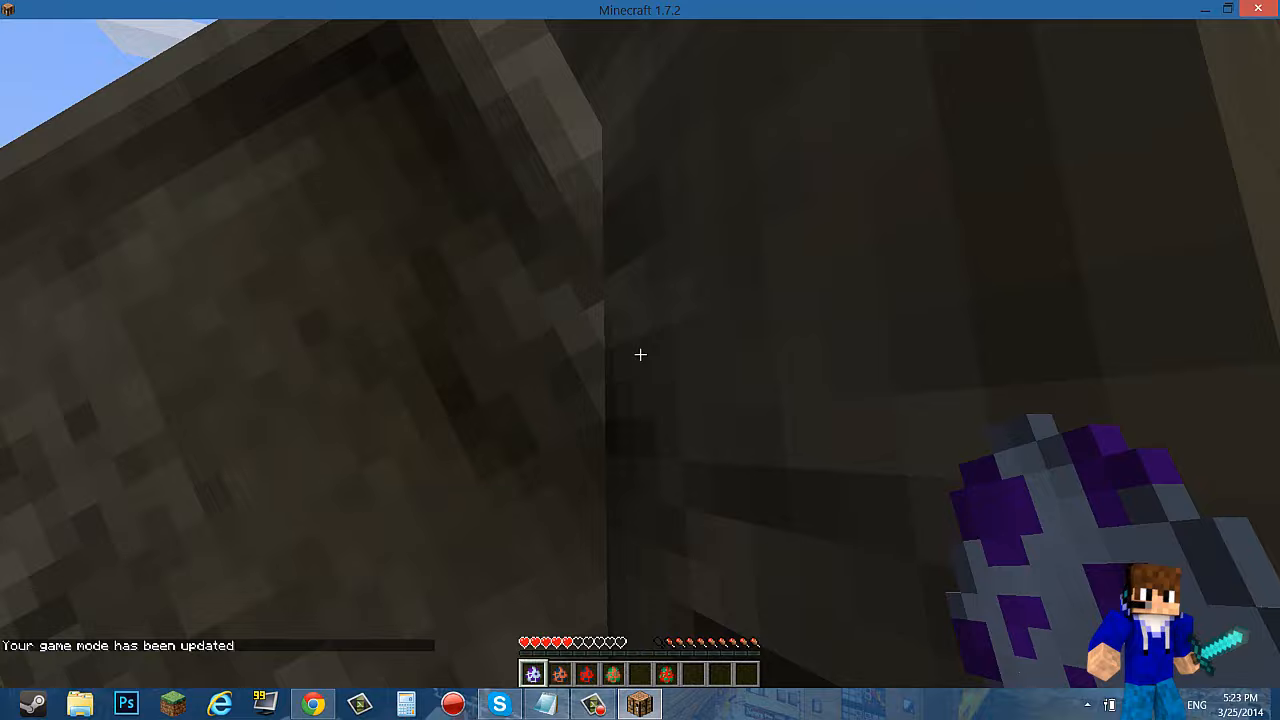
left_click(640, 354)
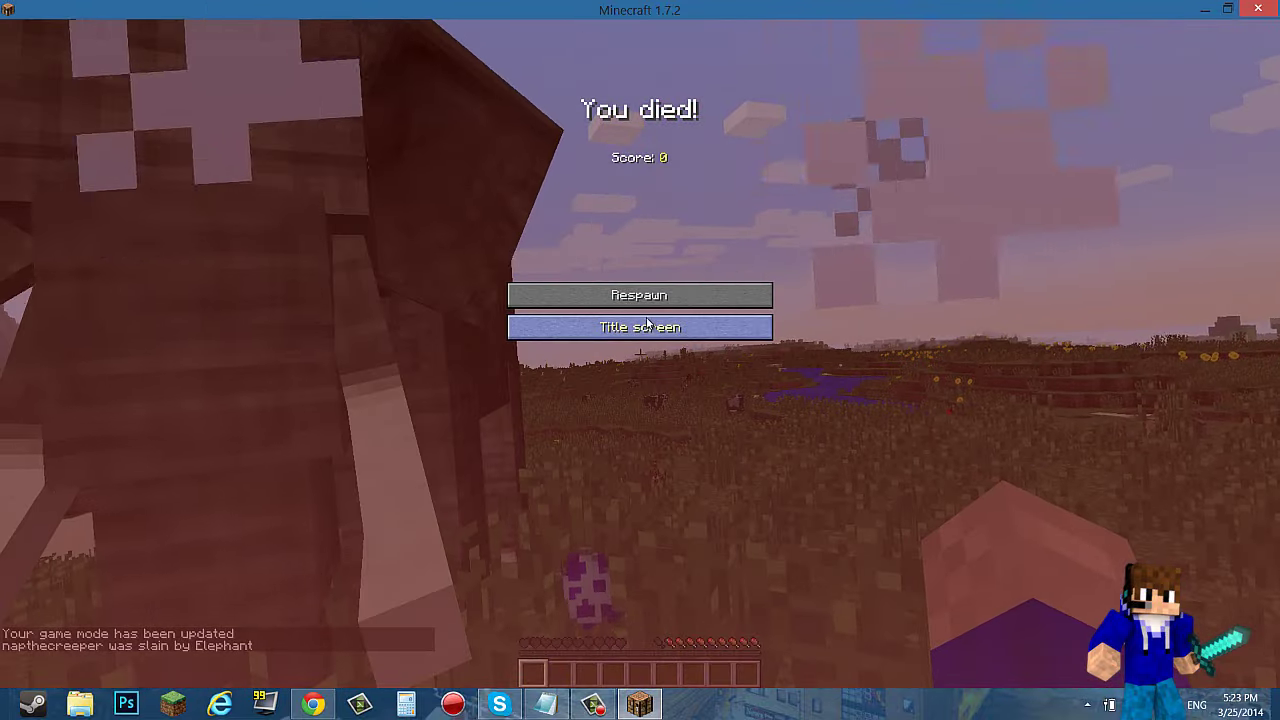
Quit to the title screen from the death screen, confirming the prompt
left_click(647, 326)
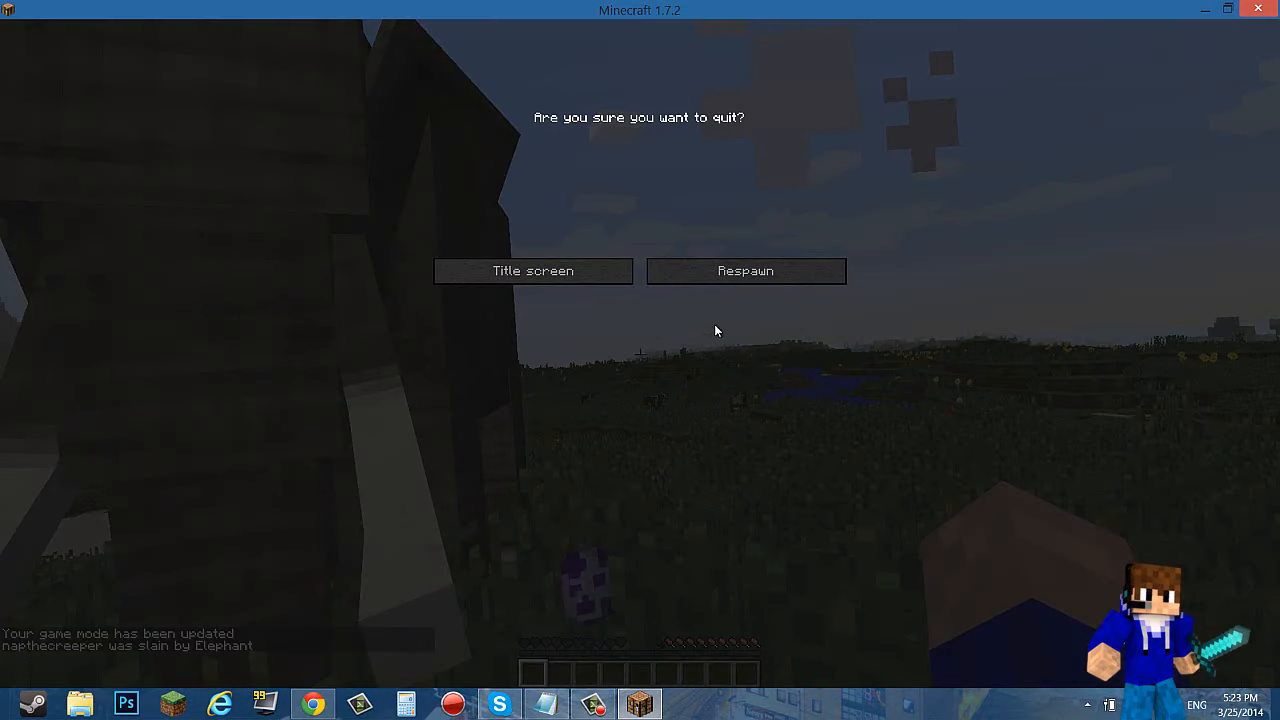
left_click(582, 274)
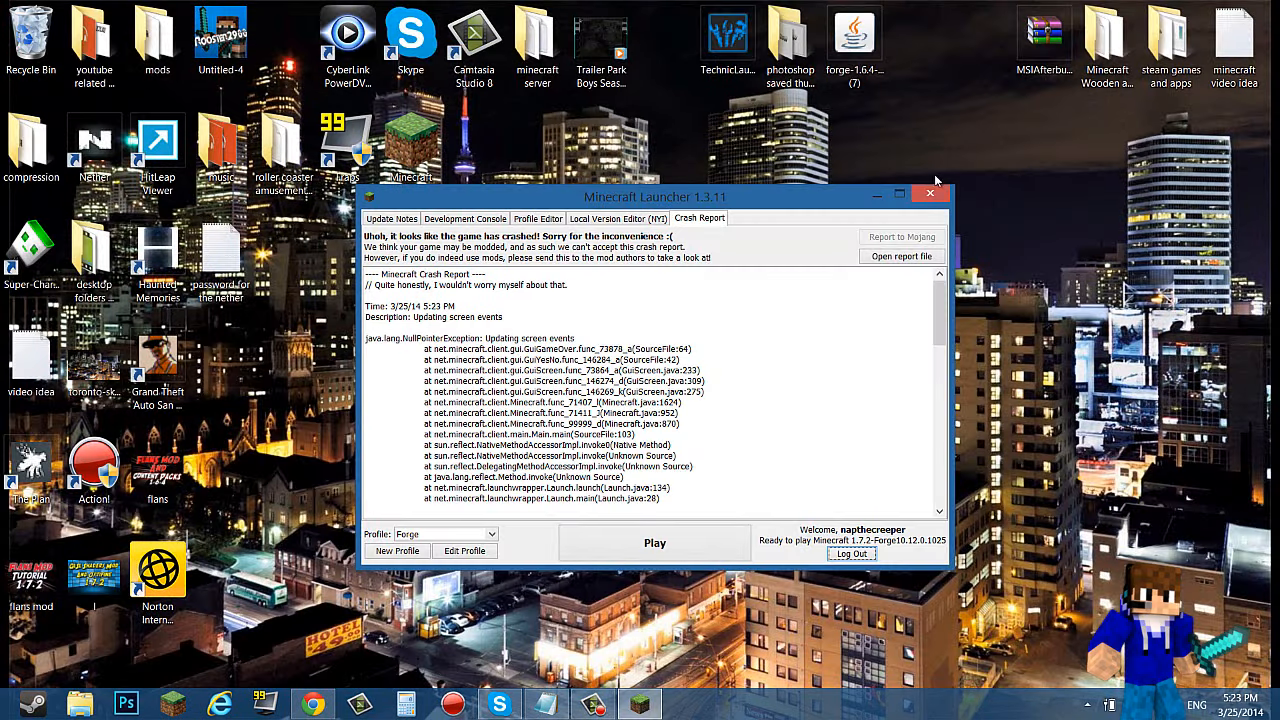
Close the Minecraft Launcher window with its crash report
left_click(928, 196)
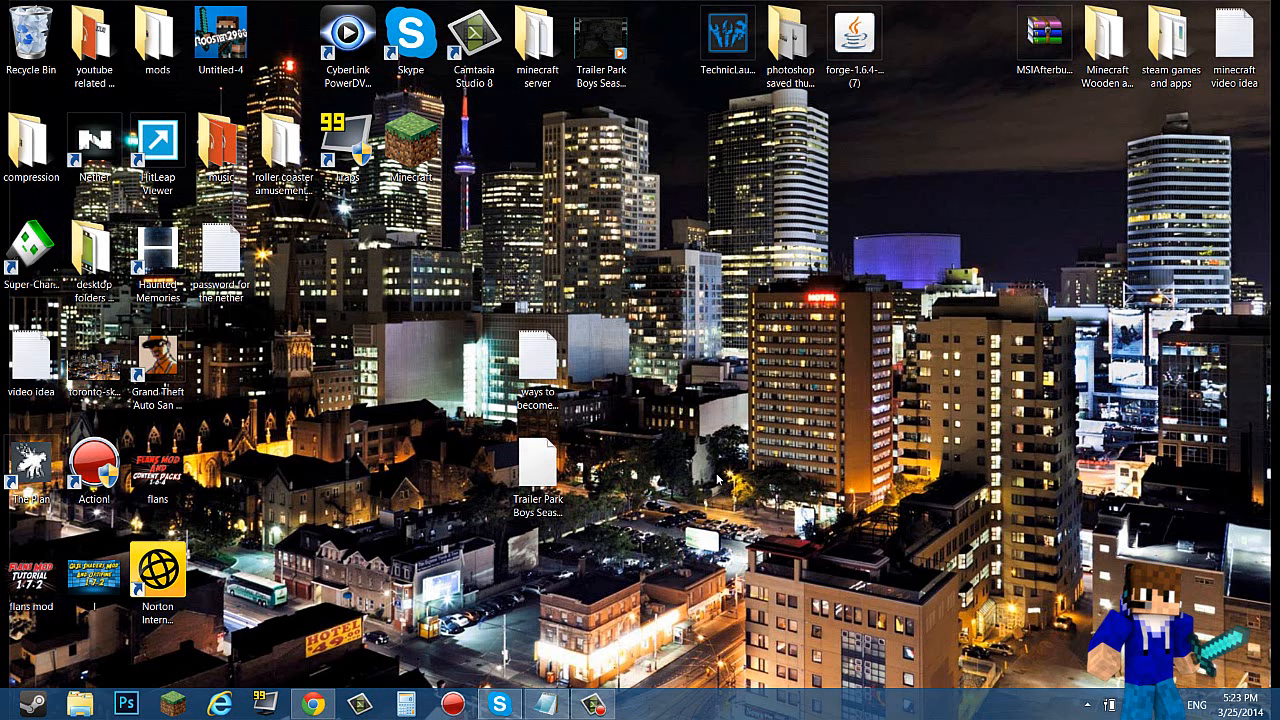
Drag the Trailer Park Boys document onto the Recycle Bin
left_click_drag(538, 470, 31, 40)
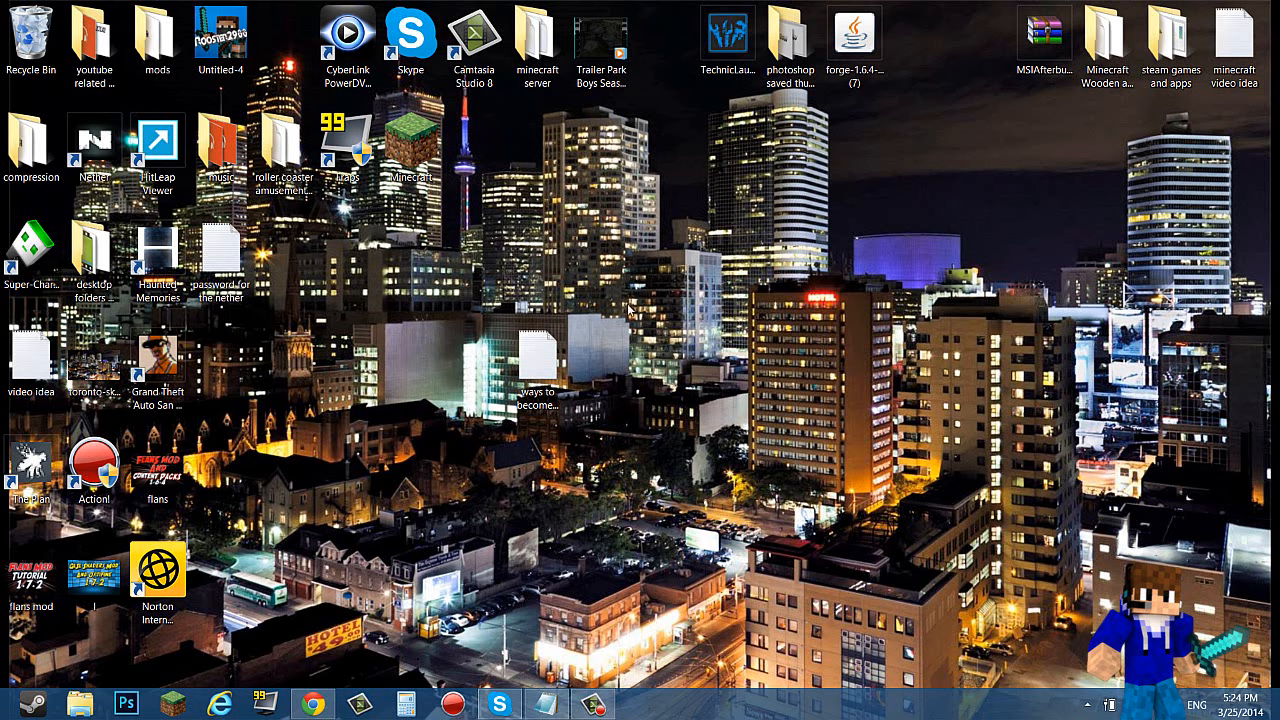
Move the 'ways to become' document up and drop the forge file into the mods folder
mouse_move(538, 365)
left_mouse_down()
mouse_move(531, 256)
mouse_move(476, 150)
left_mouse_up()
left_click_drag(900, 100, 672, 58)
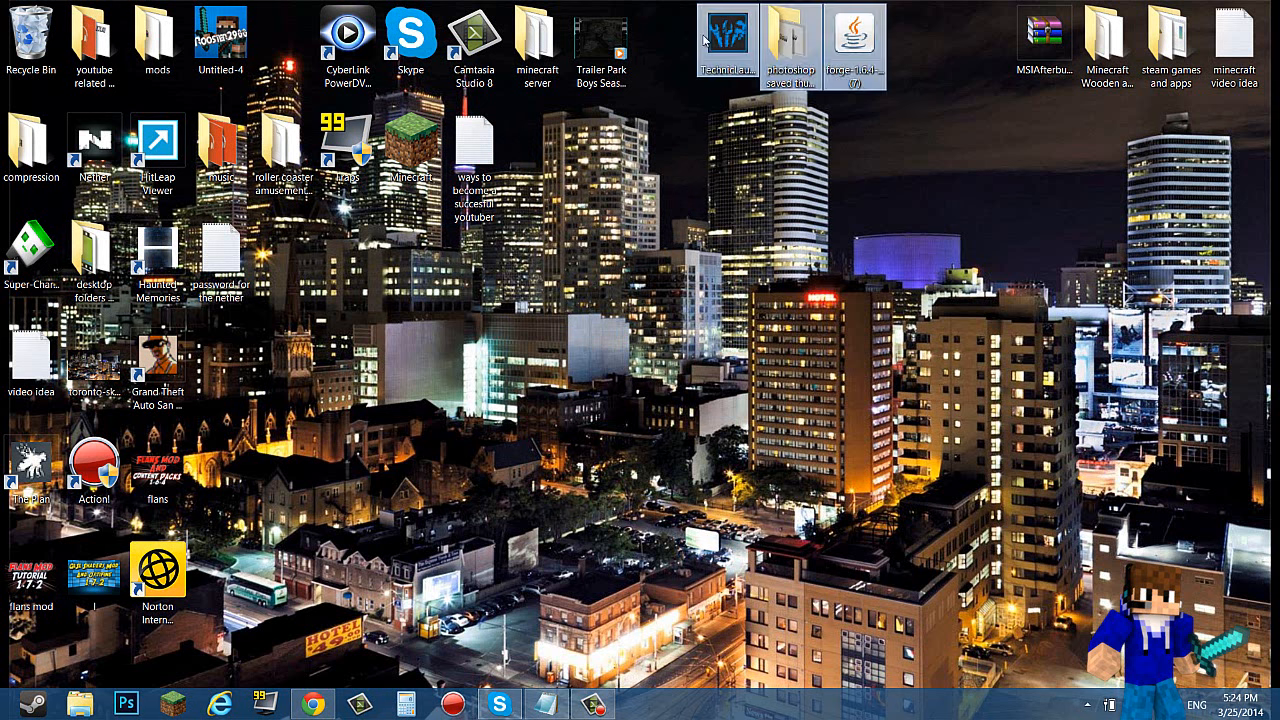
left_click(672, 120)
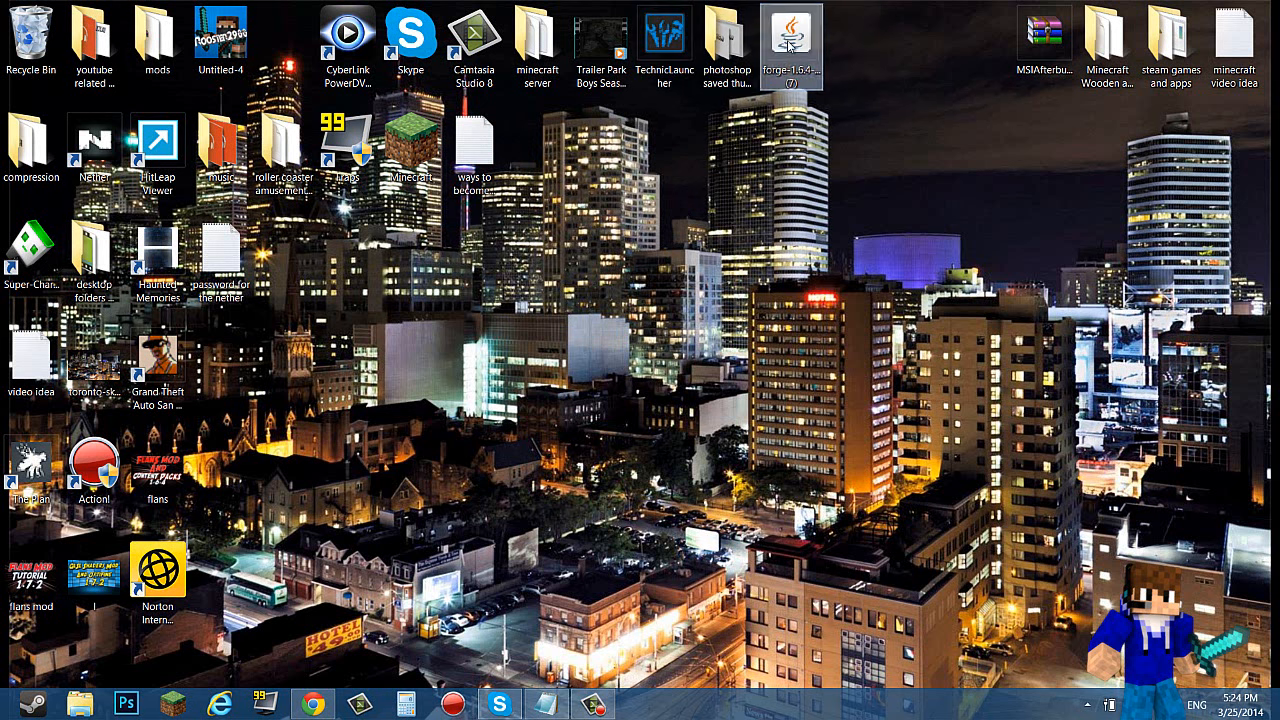
left_click_drag(791, 45, 150, 42)
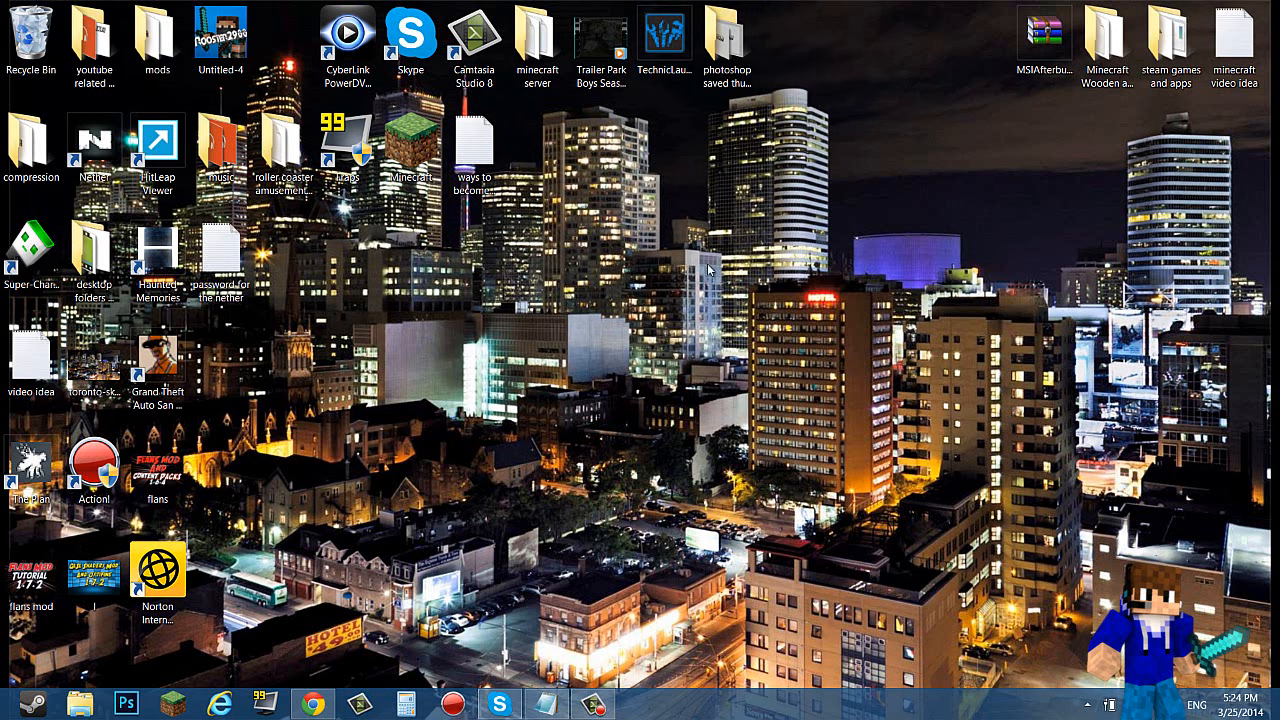
Select the top-row icons from CyberLink to photoshop and shift them left one slot
left_click_drag(836, 88, 320, 5)
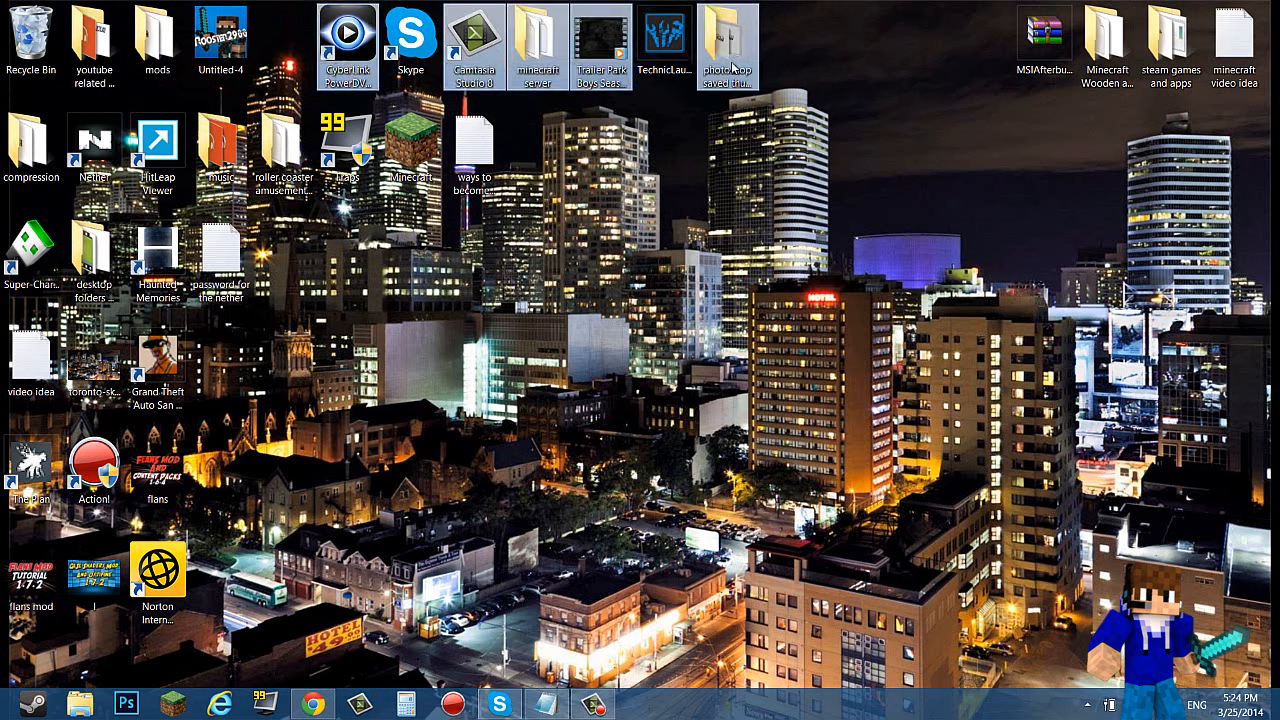
left_click(640, 100)
left_click_drag(838, 90, 320, 5)
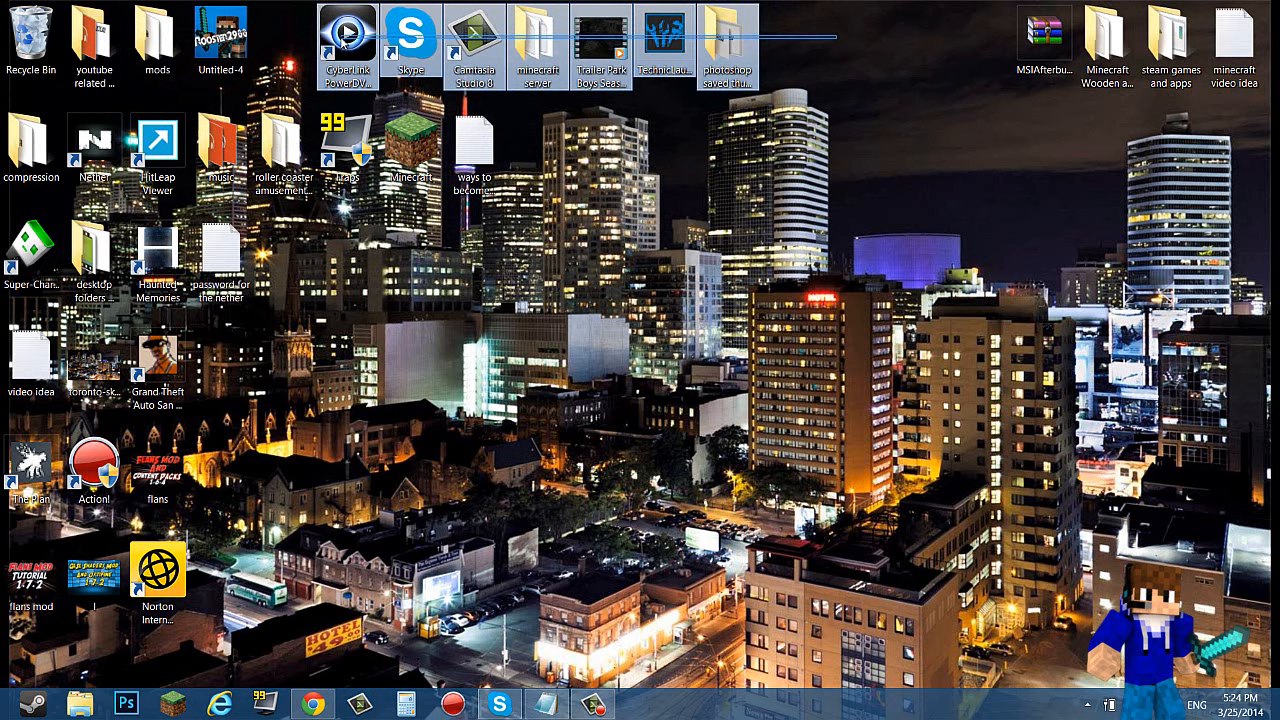
left_click_drag(410, 40, 345, 40)
left_click(790, 188)
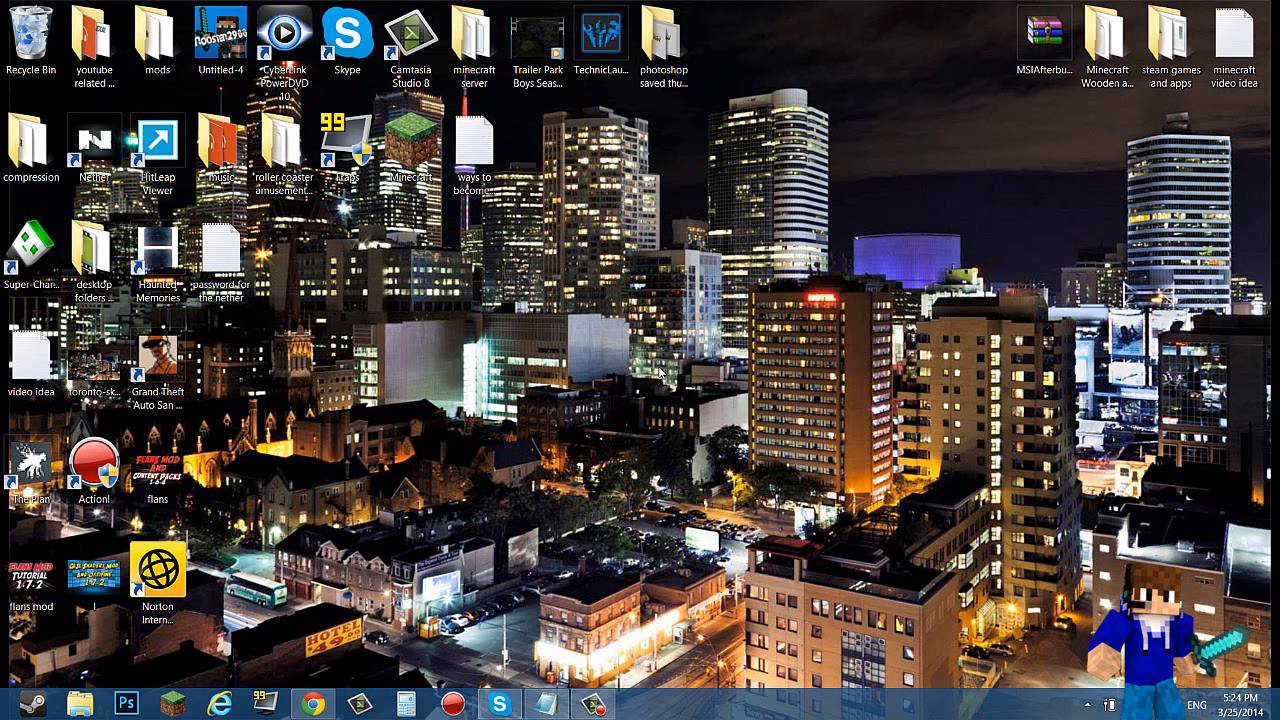